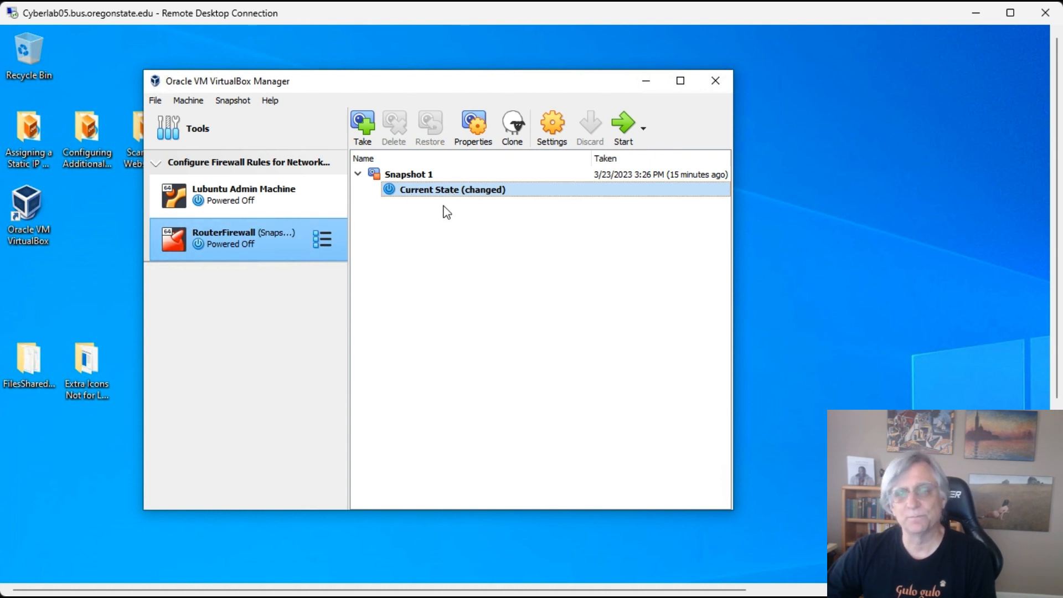
- Restore RouterFirewall to Snapshot 1 without saving a snapshot of its current state
left_click(419, 175)
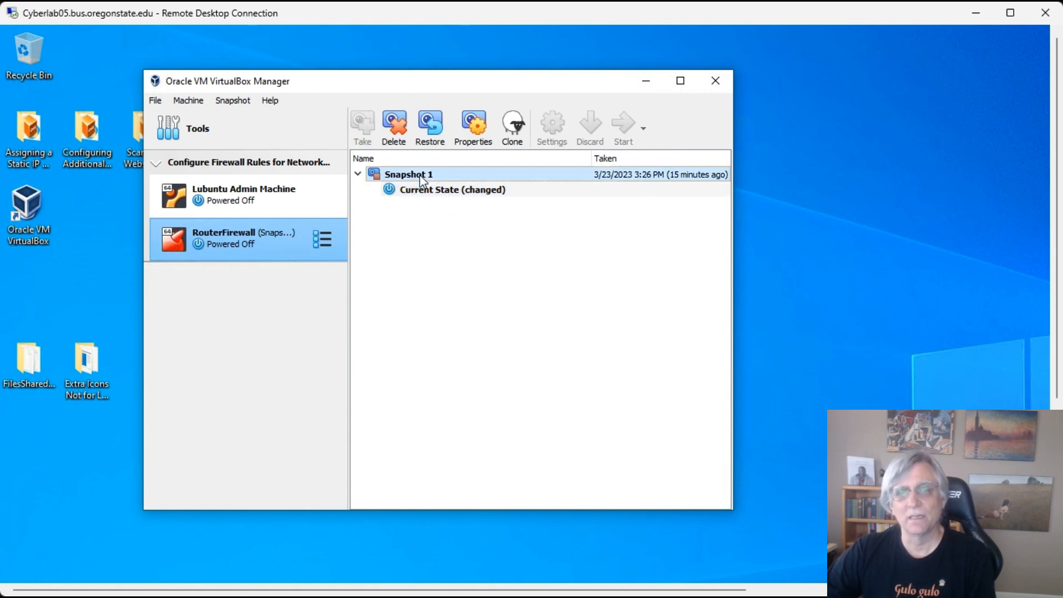
left_click(430, 126)
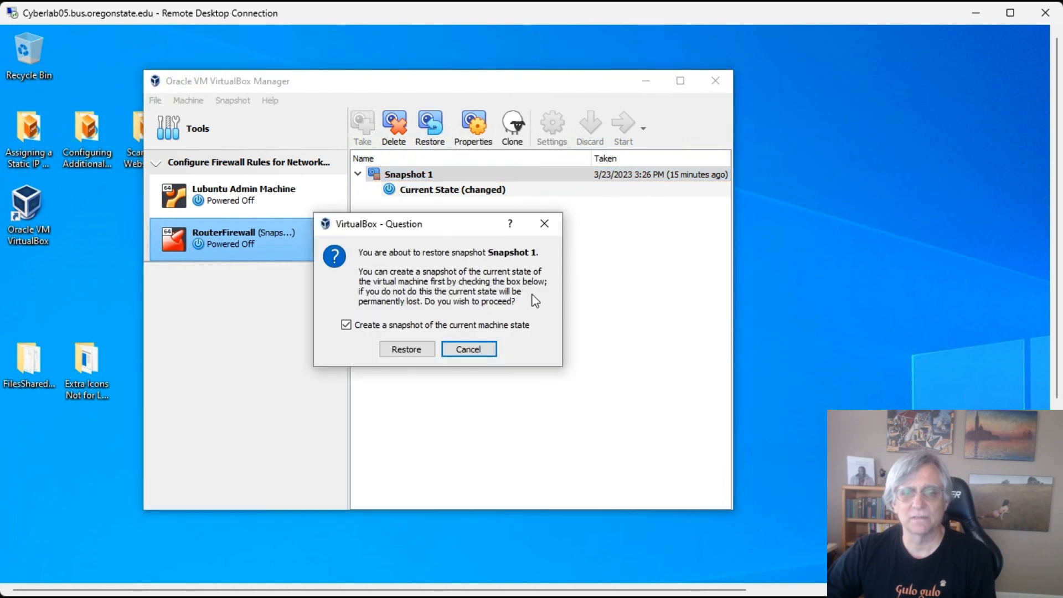
left_click(408, 321)
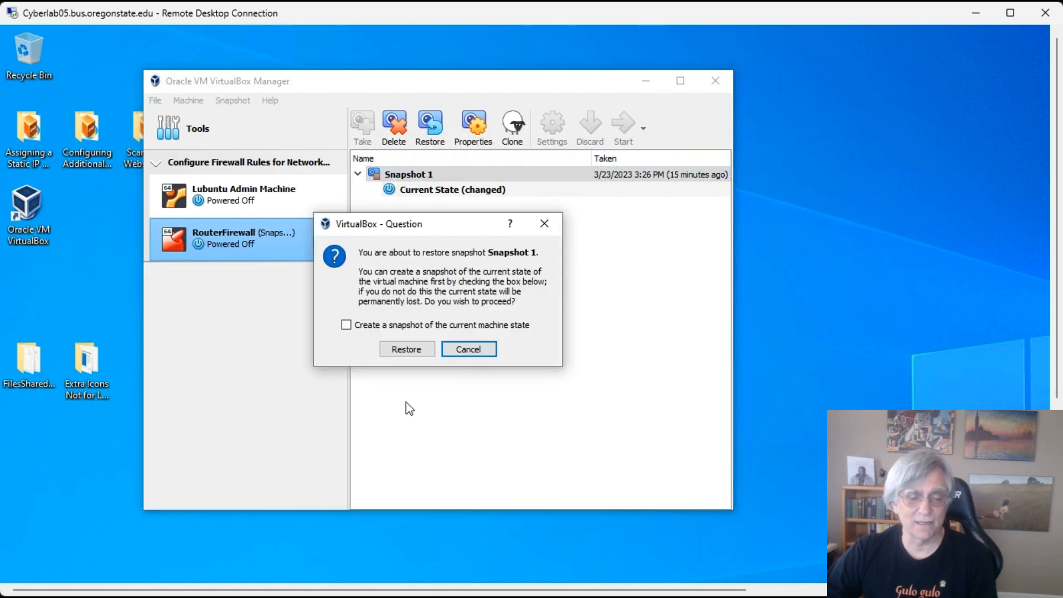
left_click(414, 350)
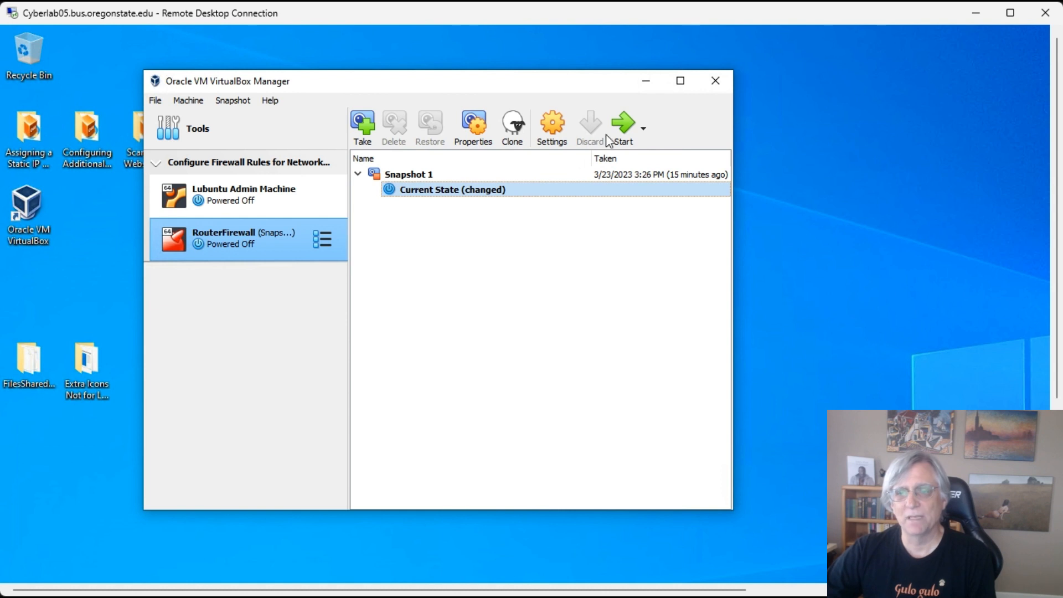
- Boot RouterFirewall to the pfSense console menu, then return to the VirtualBox Manager
left_click(621, 124)
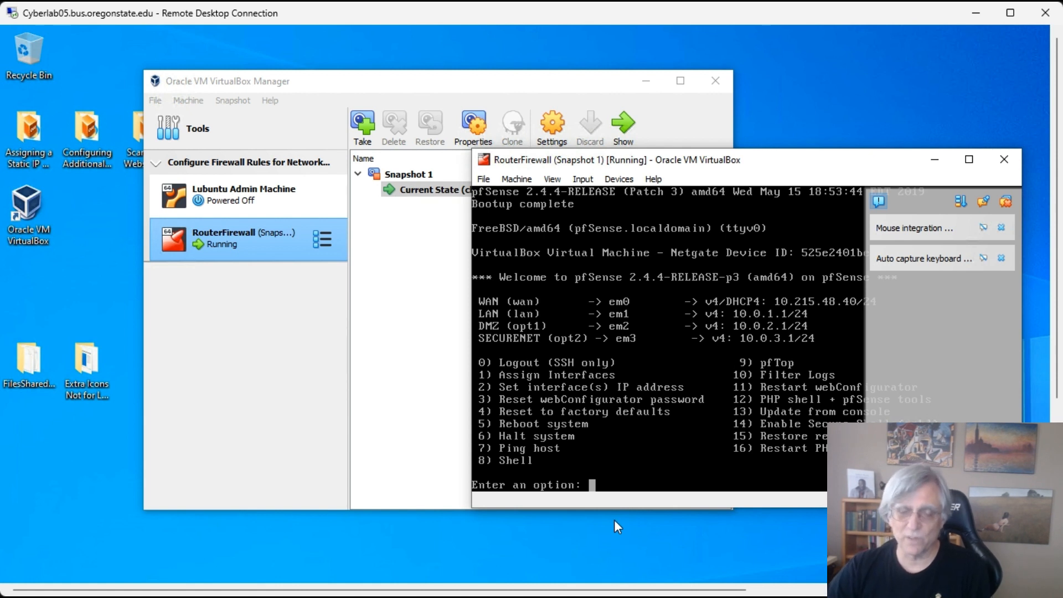
left_click(408, 303)
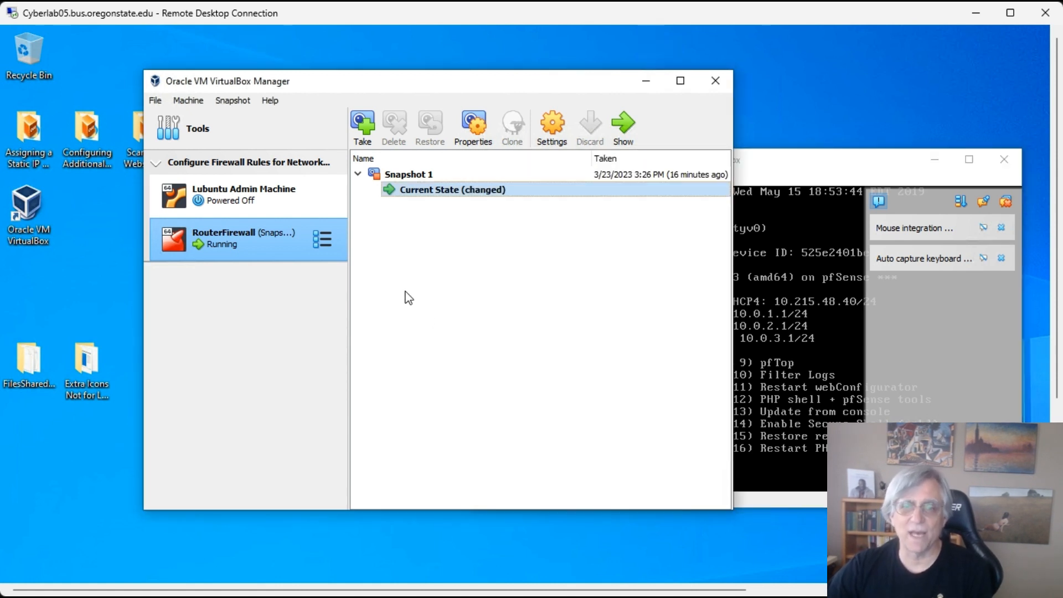
- Start the Lubuntu Admin Machine and clear the finished notifications while it boots
left_click(284, 198)
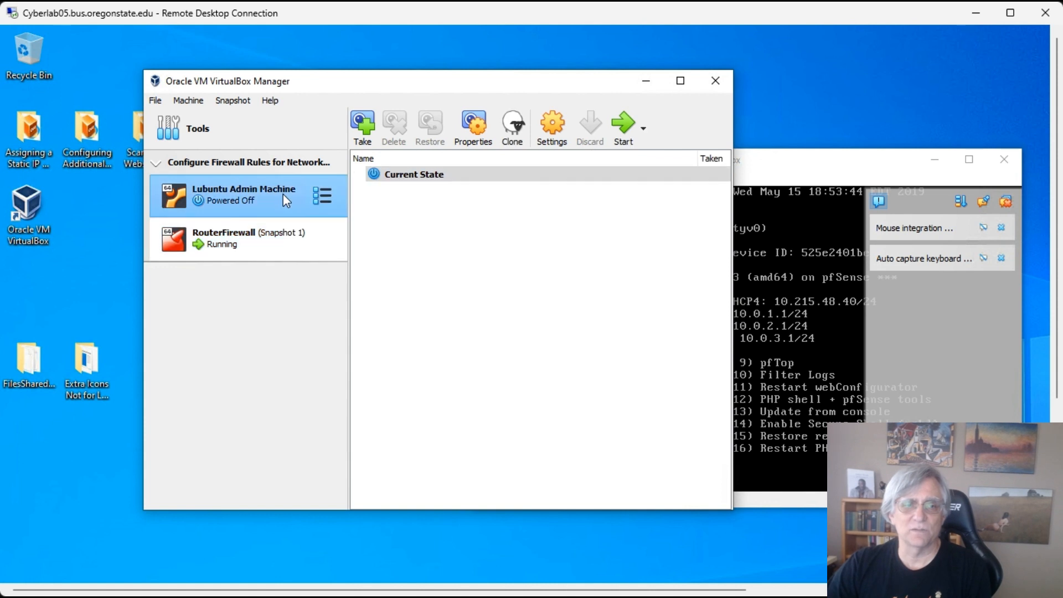
left_click(623, 125)
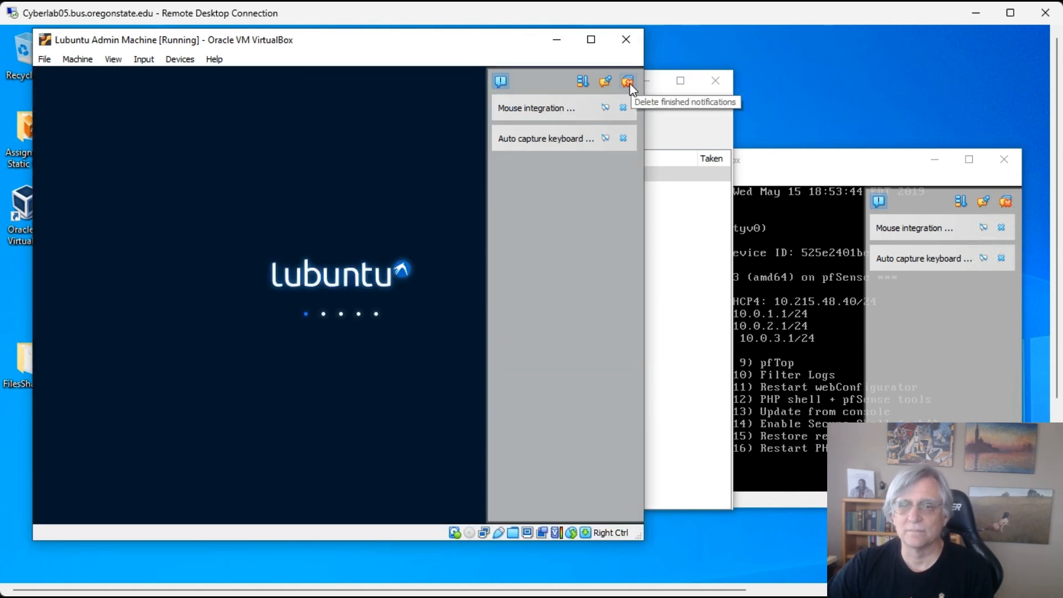
left_click(630, 83)
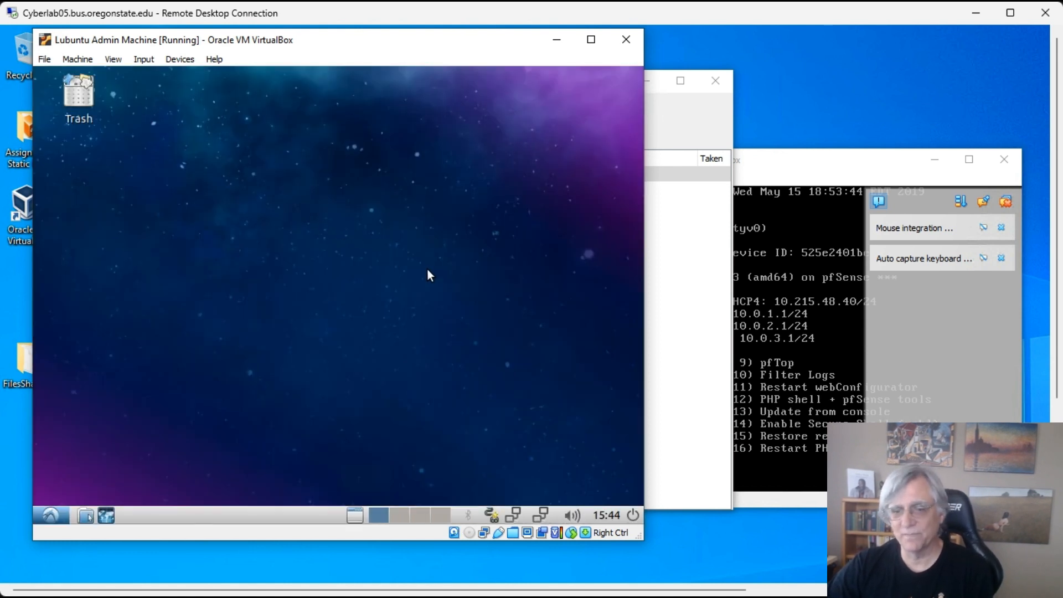
- Launch Firefox from the Lubuntu Internet menu with a fresh session
left_click(52, 519)
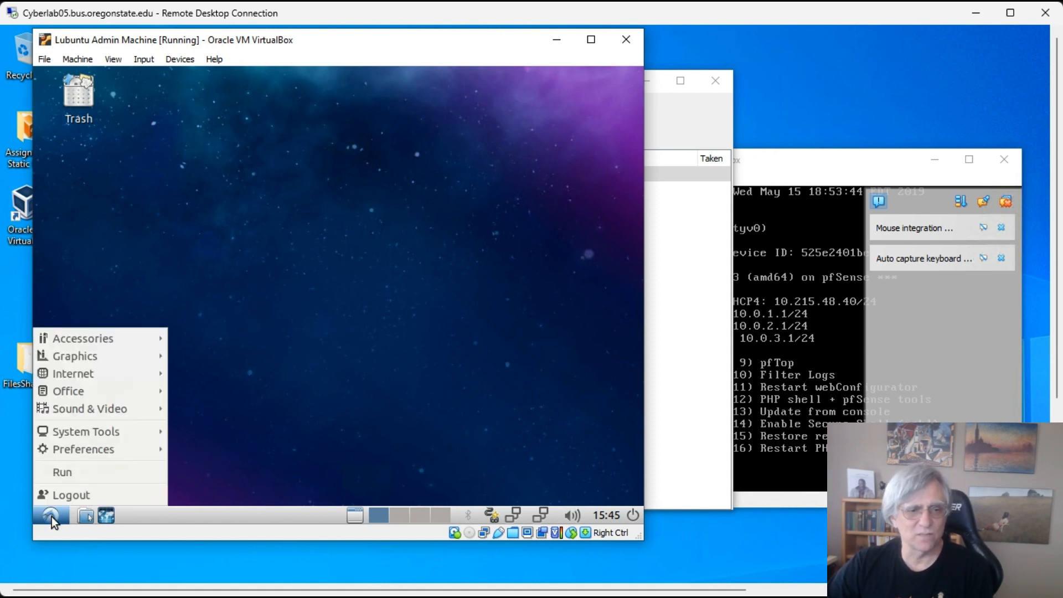
mouse_move(68, 372)
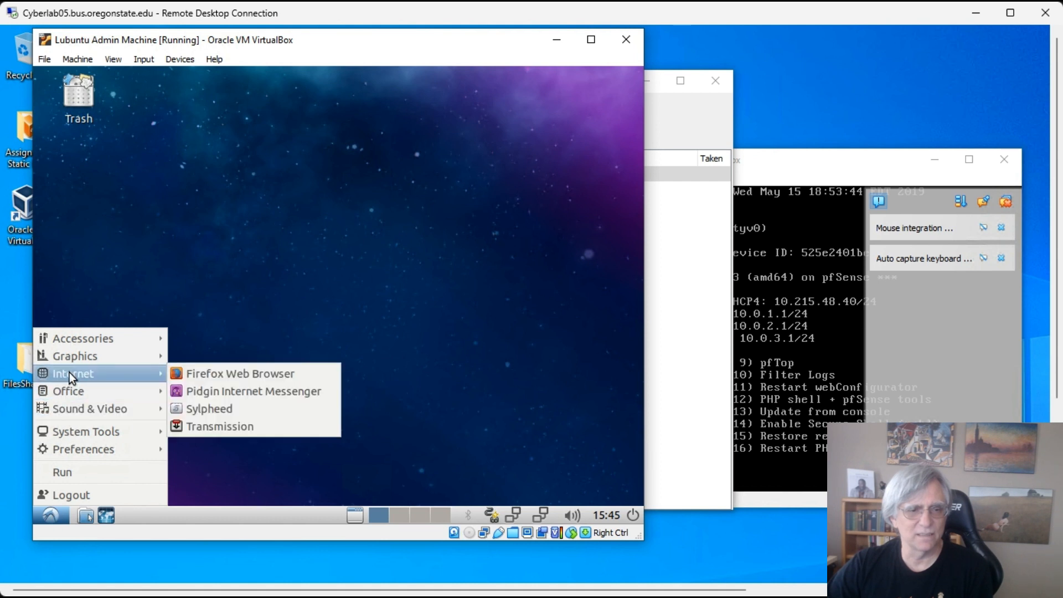
left_click(208, 374)
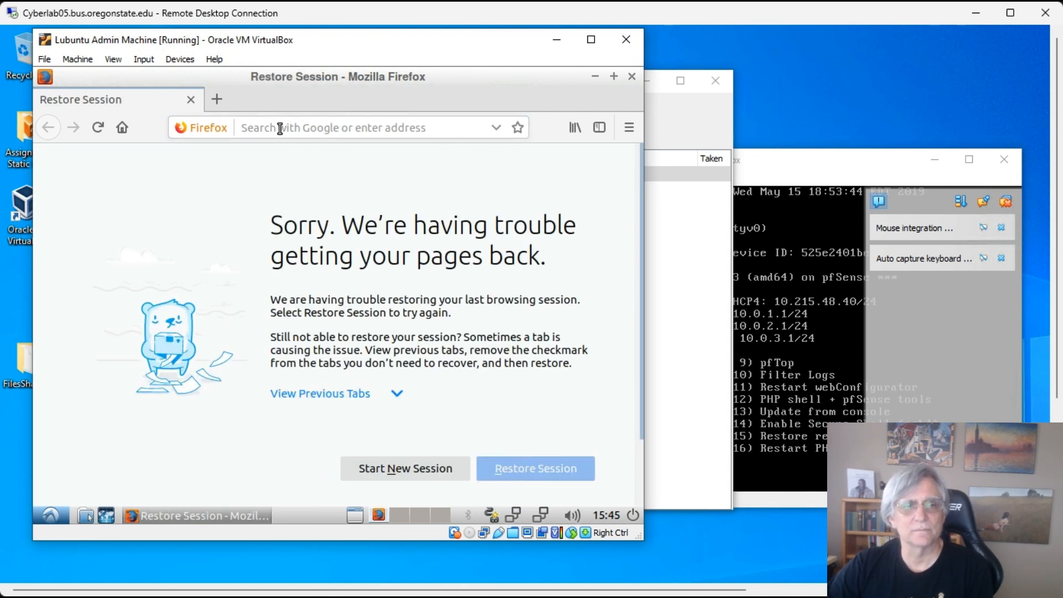
left_click(437, 469)
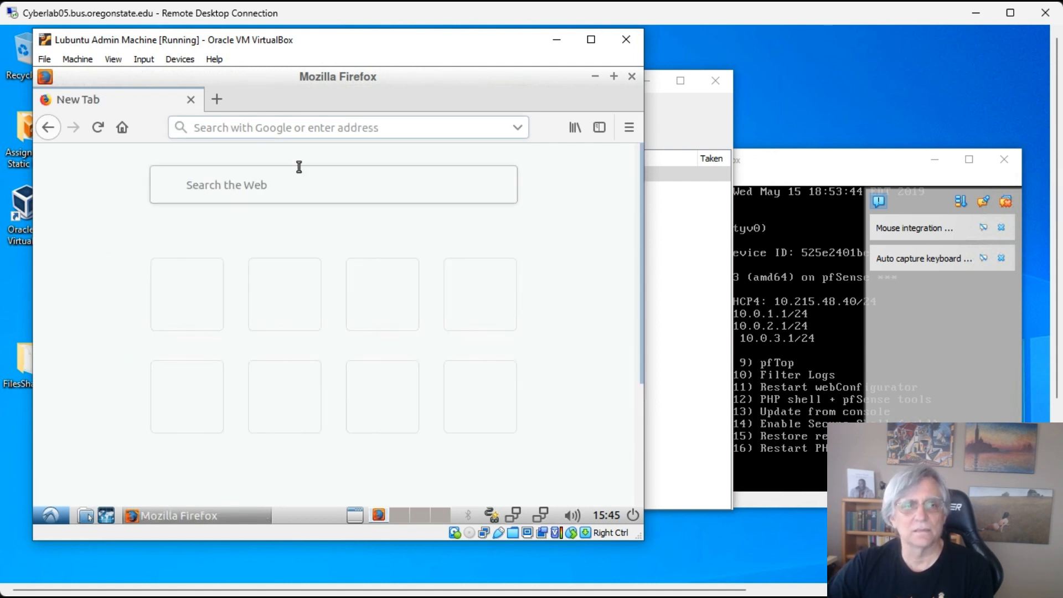
- Load the pfSense web configurator at 10.0.1.1
left_click(279, 131)
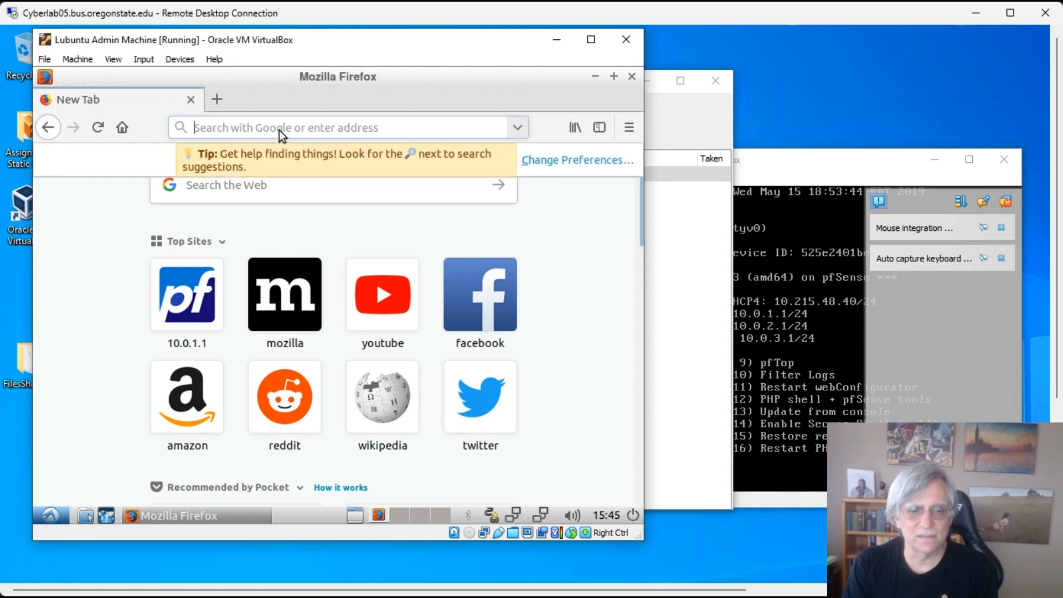
type("10")
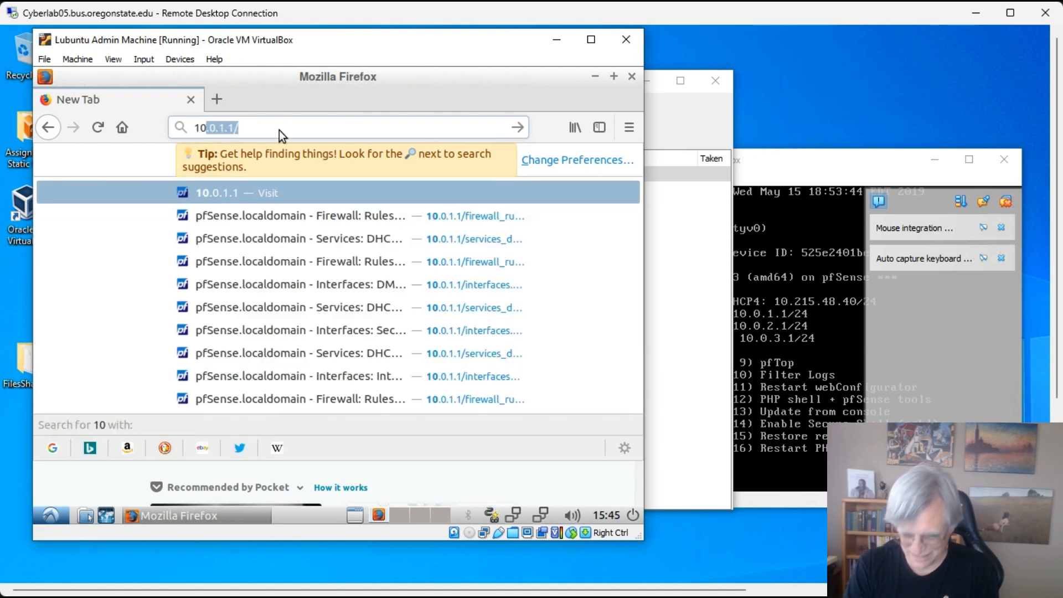
type(".")
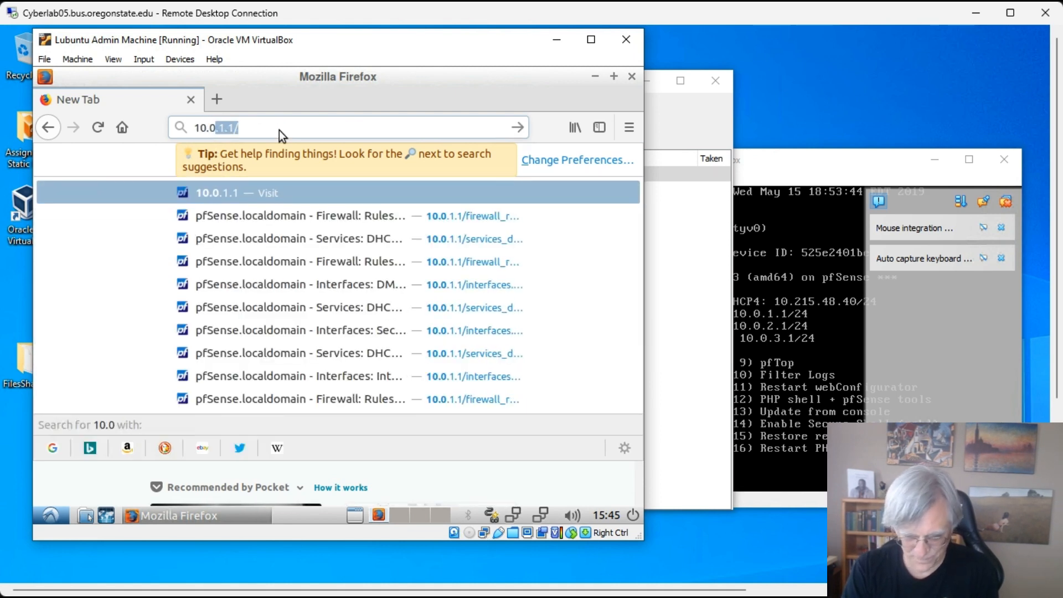
type(".1.1")
key("Return")
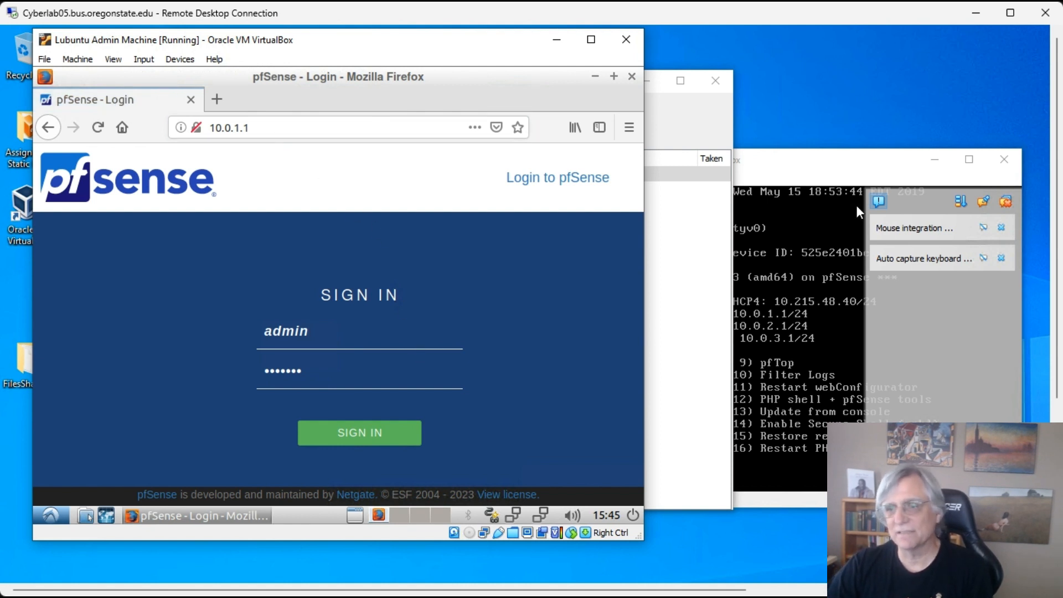
- Re-enter the admin password on the pfSense login page and sign in
left_click(834, 189)
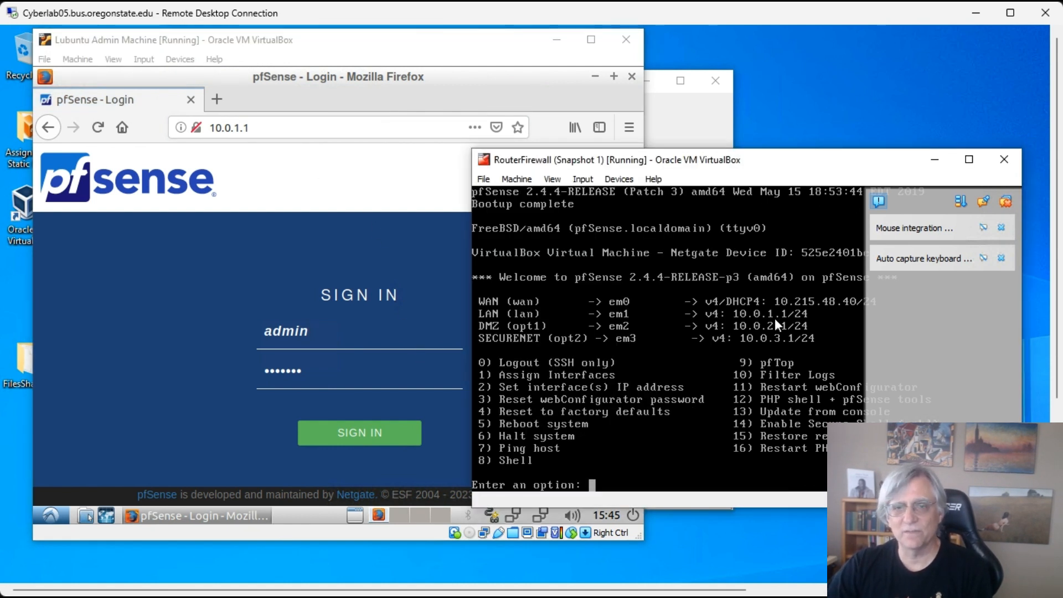
left_click(141, 271)
left_click(320, 372)
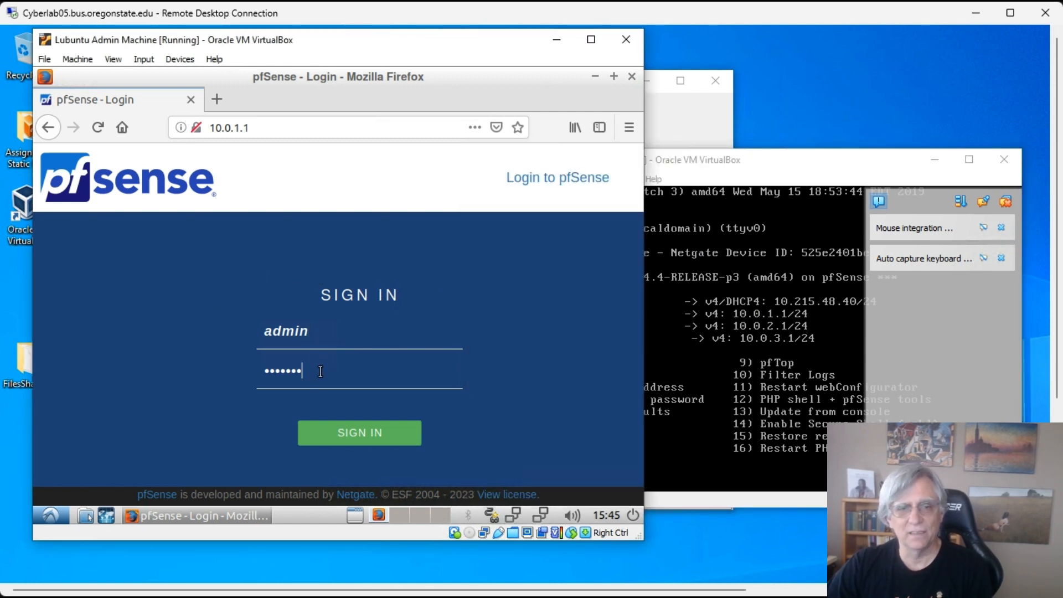
double_click(320, 372)
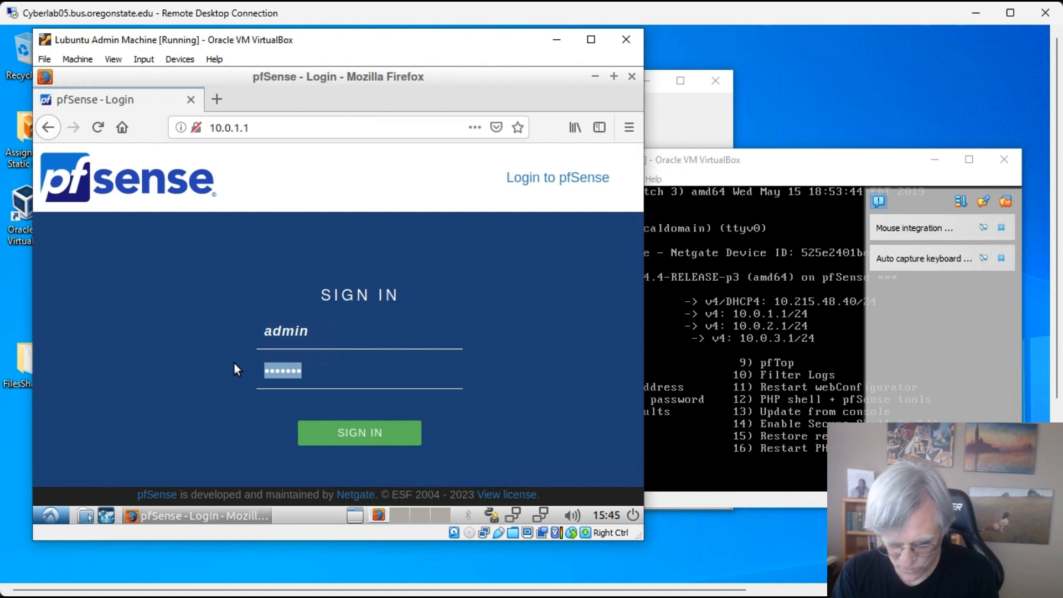
type("pfsense")
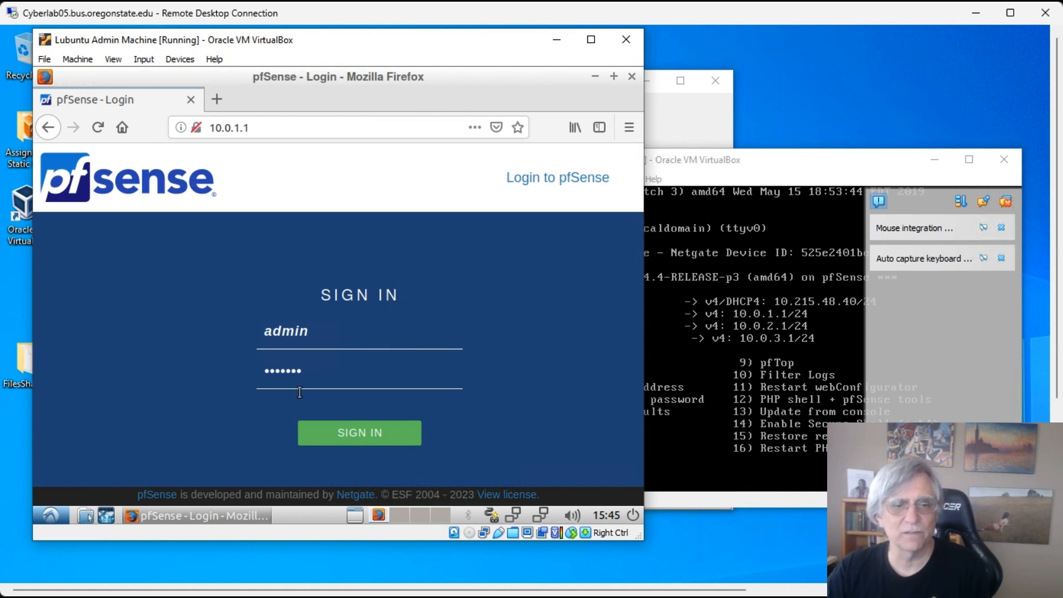
left_click(364, 436)
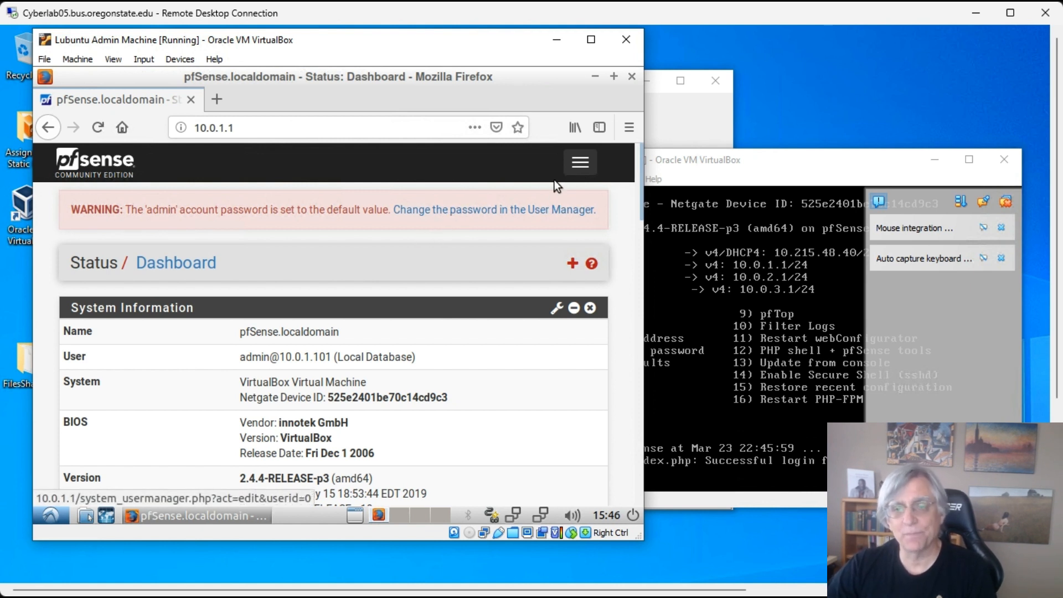
- Go to Firewall > Rules, LAN tab, and add a new rule at the top
left_click(581, 167)
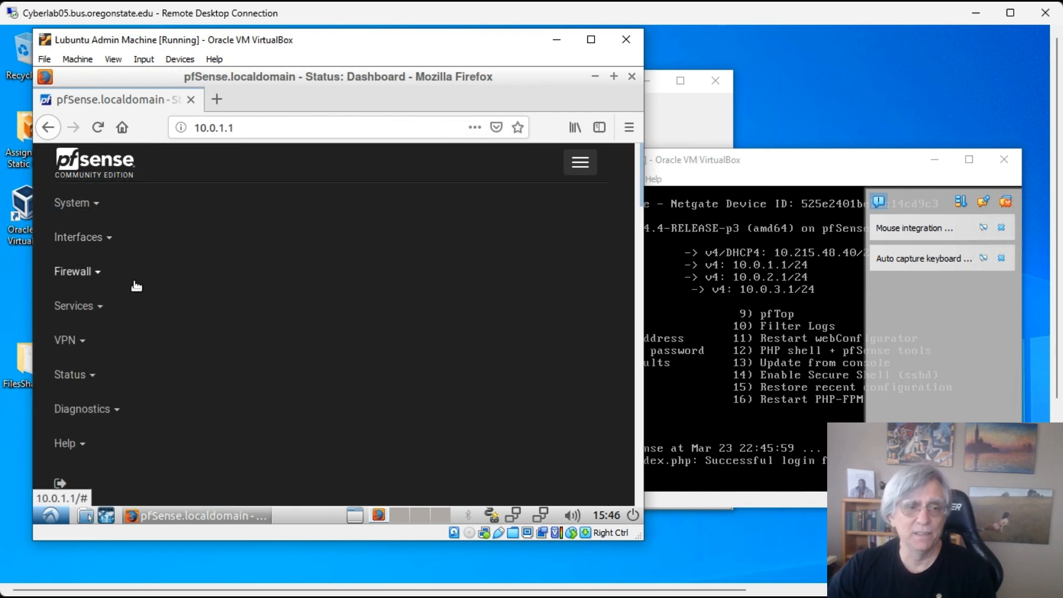
left_click(97, 275)
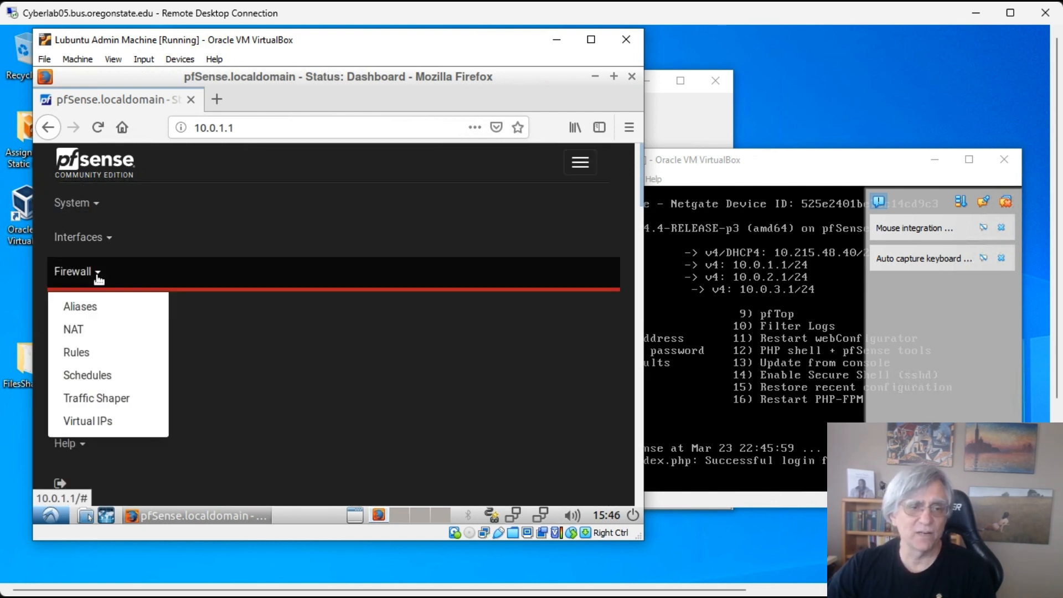
left_click(85, 356)
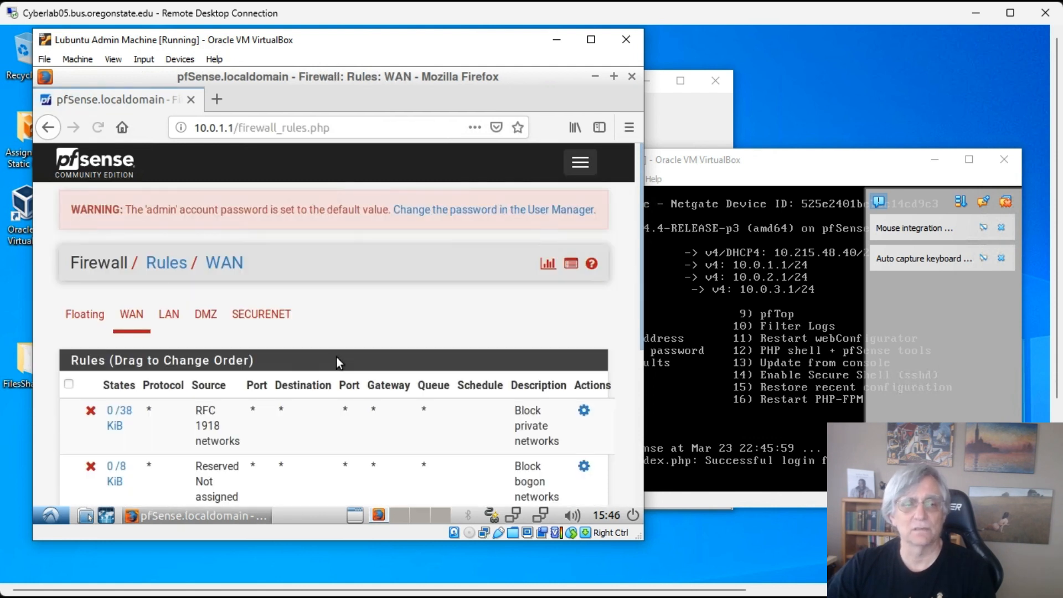
left_click(168, 317)
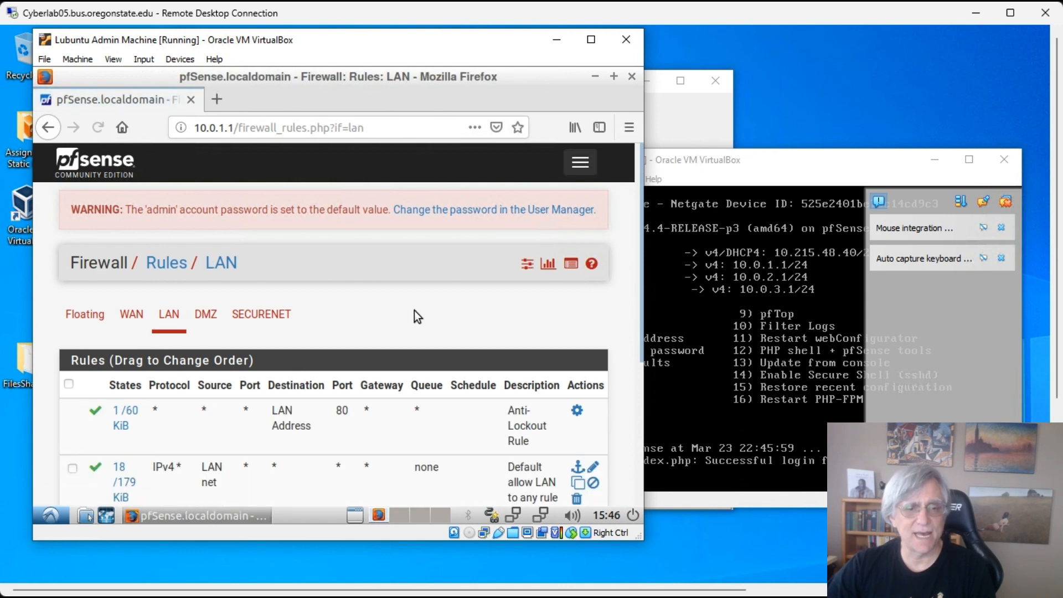
scroll(426, 302, "down", 3)
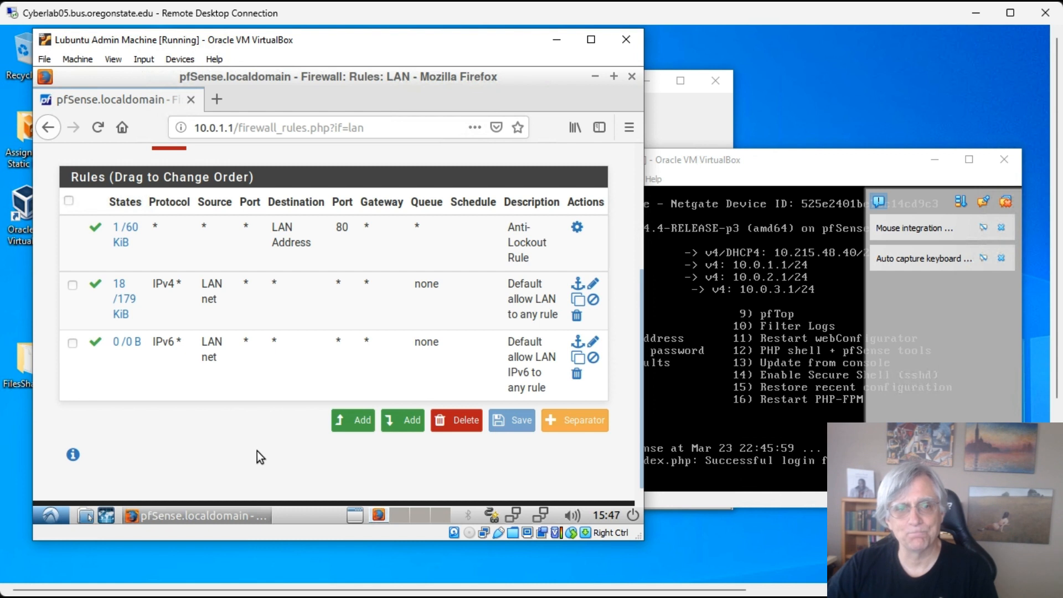
left_click(360, 423)
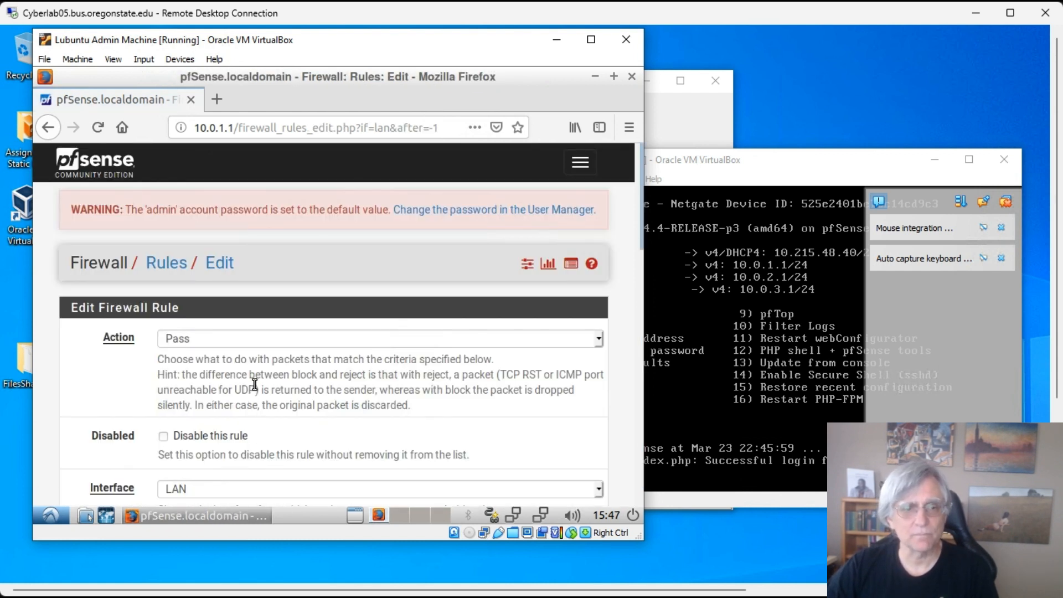
- Set the new rule's action to Block and its source to LAN net
scroll(554, 294, "down", 2)
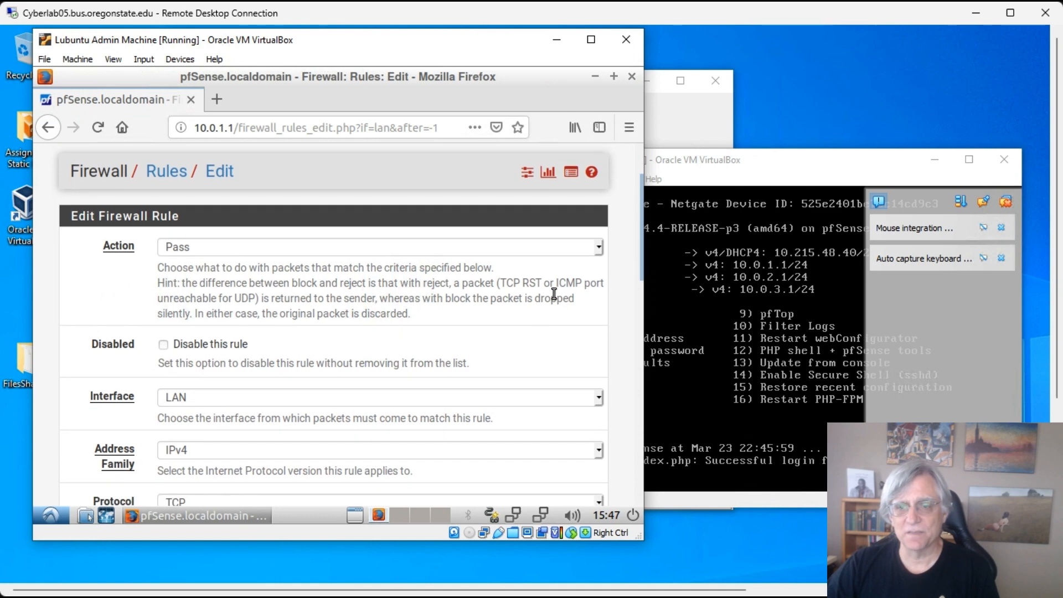
left_click(601, 250)
left_click(316, 284)
scroll(417, 293, "down", 5)
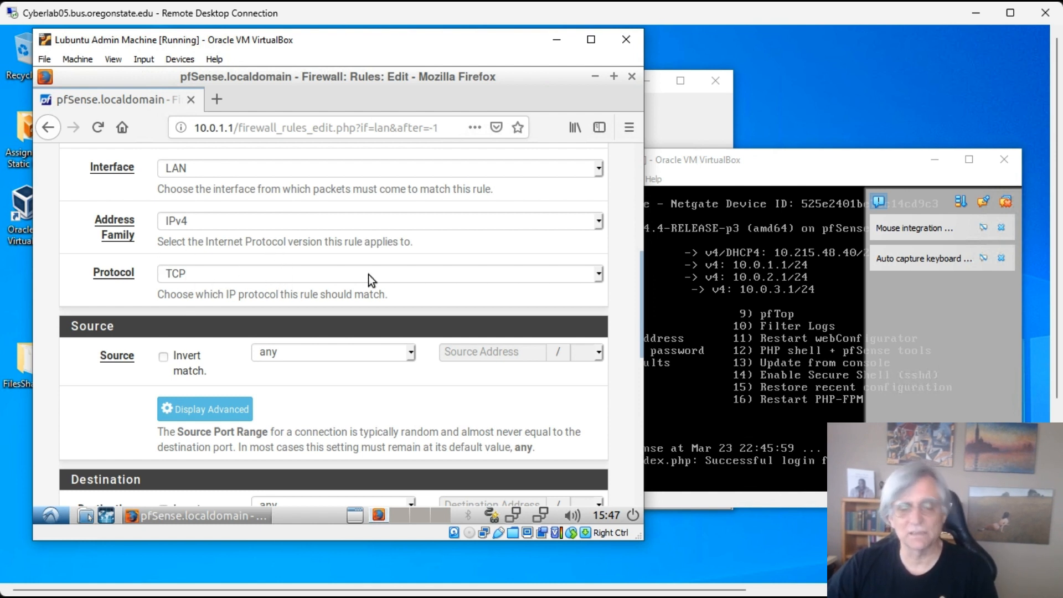
scroll(416, 330, "down", 3)
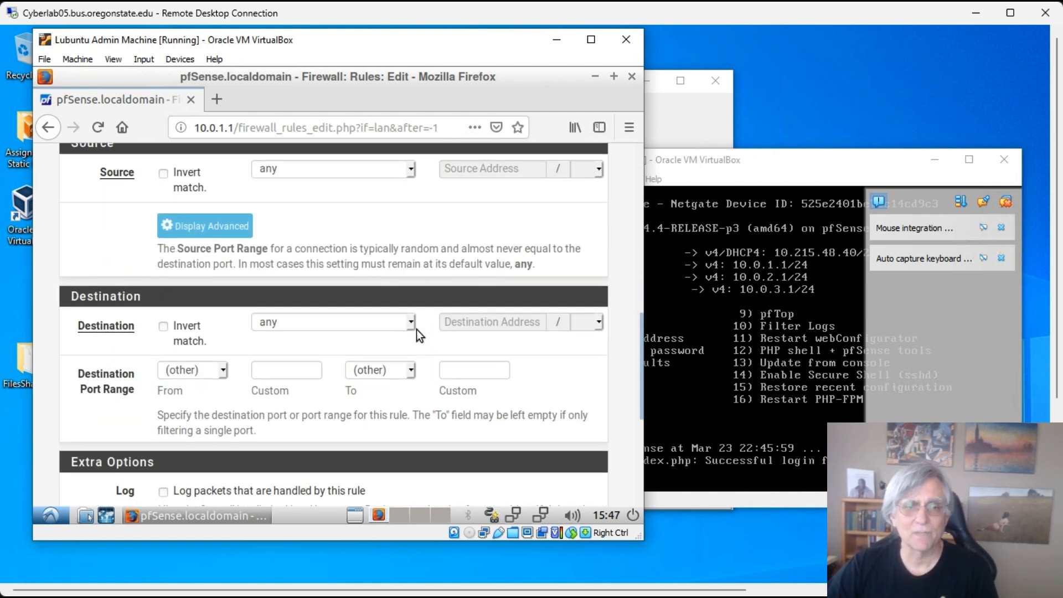
scroll(400, 223, "up", 1)
left_click(408, 217)
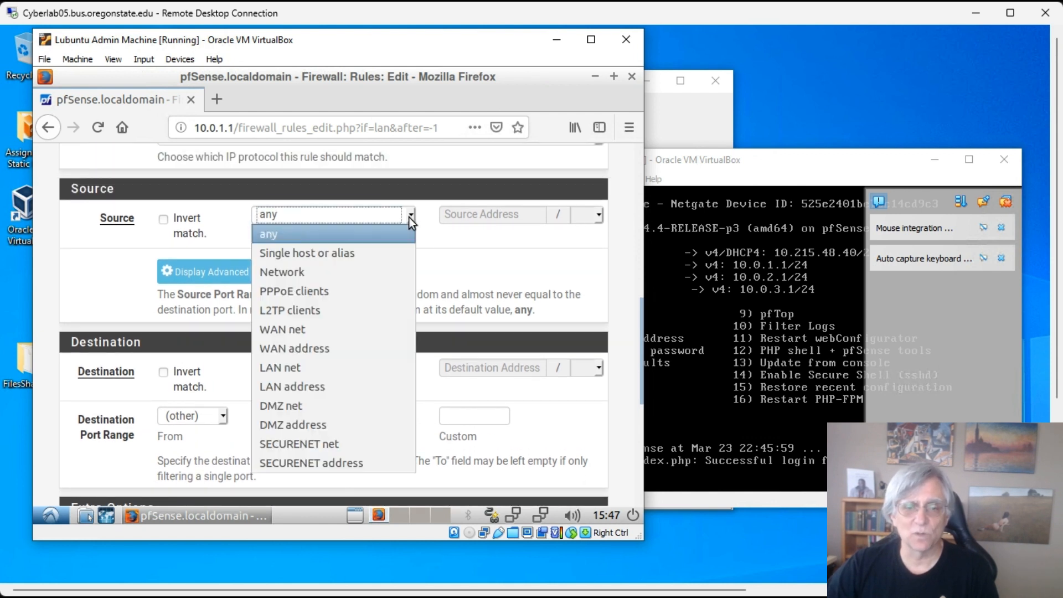
left_click(318, 368)
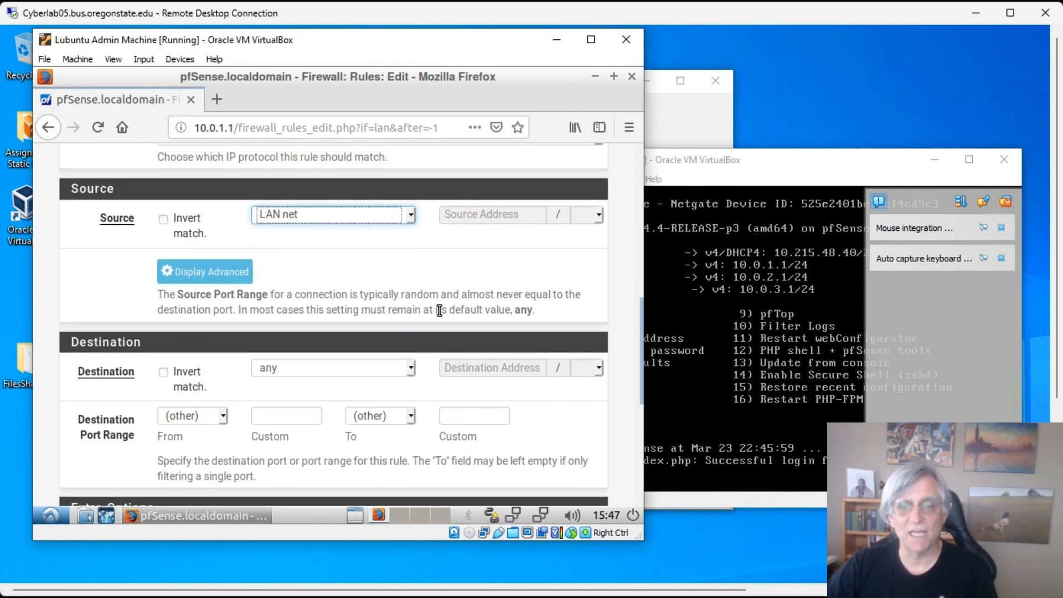
- Set the destination port range to SMTP (25)
scroll(436, 299, "down", 3)
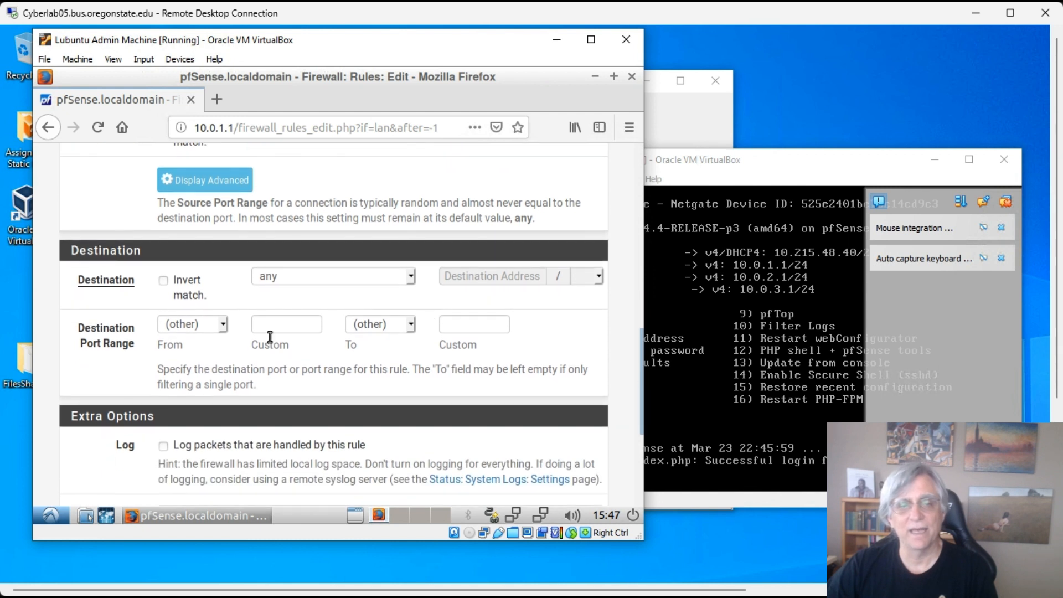
left_click(221, 325)
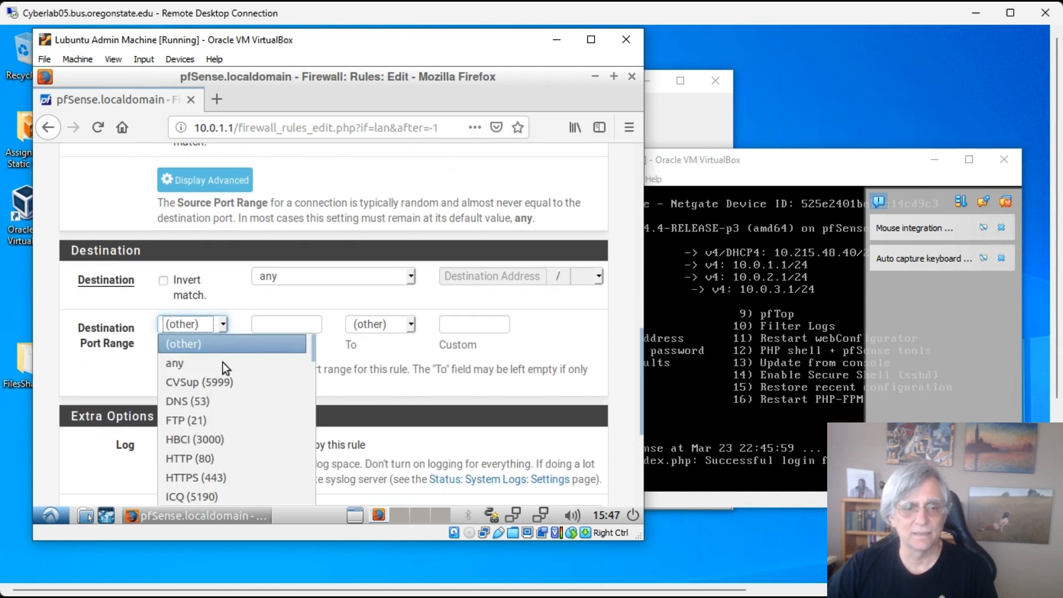
scroll(228, 377, "down", 4)
scroll(228, 376, "down", 6)
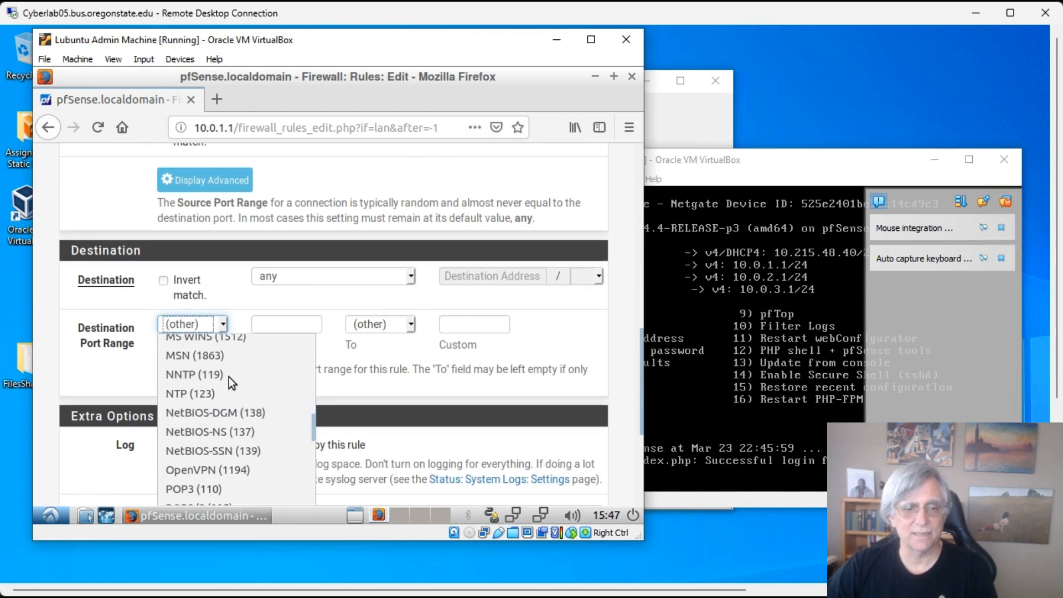
scroll(224, 382, "down", 2)
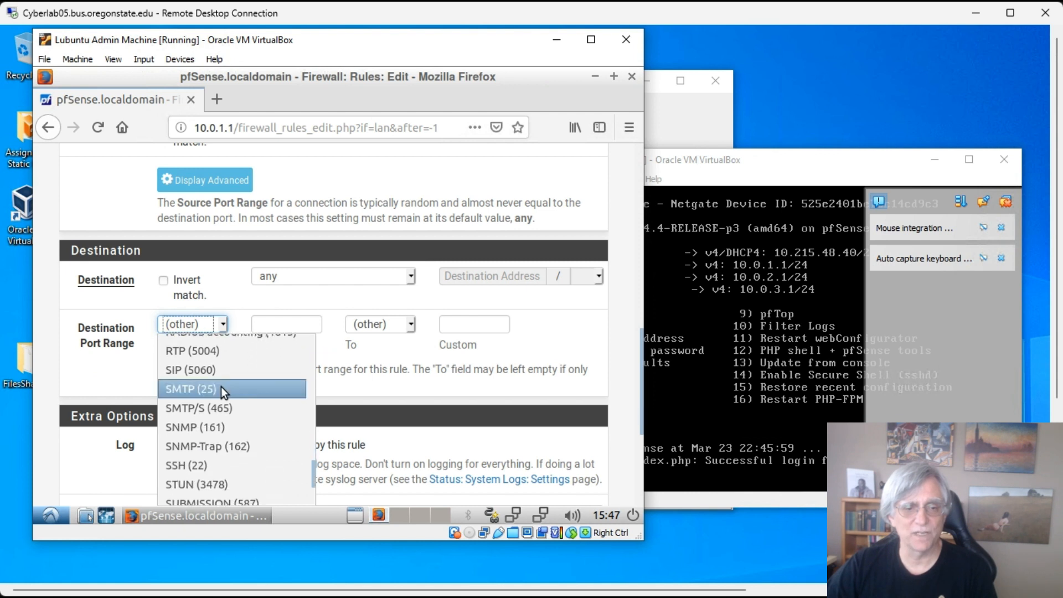
left_click(215, 390)
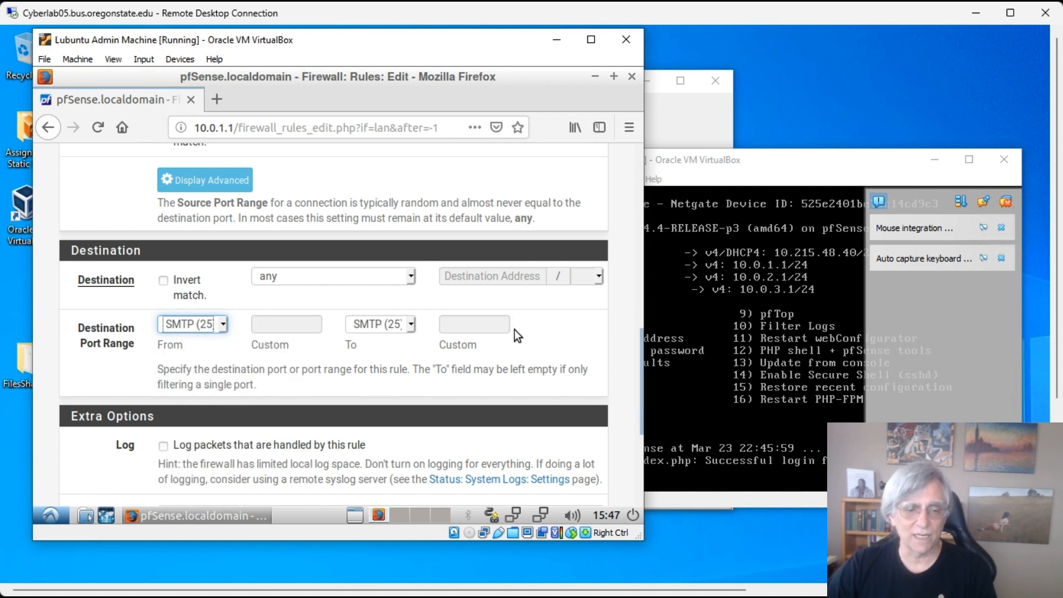
- Enter the description 'No SMTP from LAN (OfficeNet)'
scroll(351, 388, "down", 5)
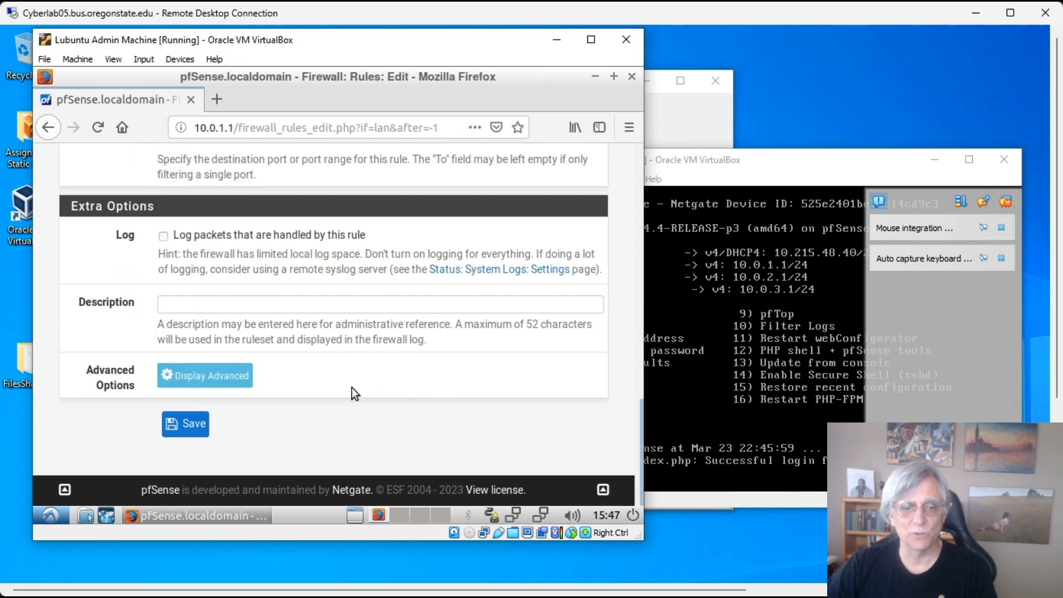
left_click(270, 306)
type("N")
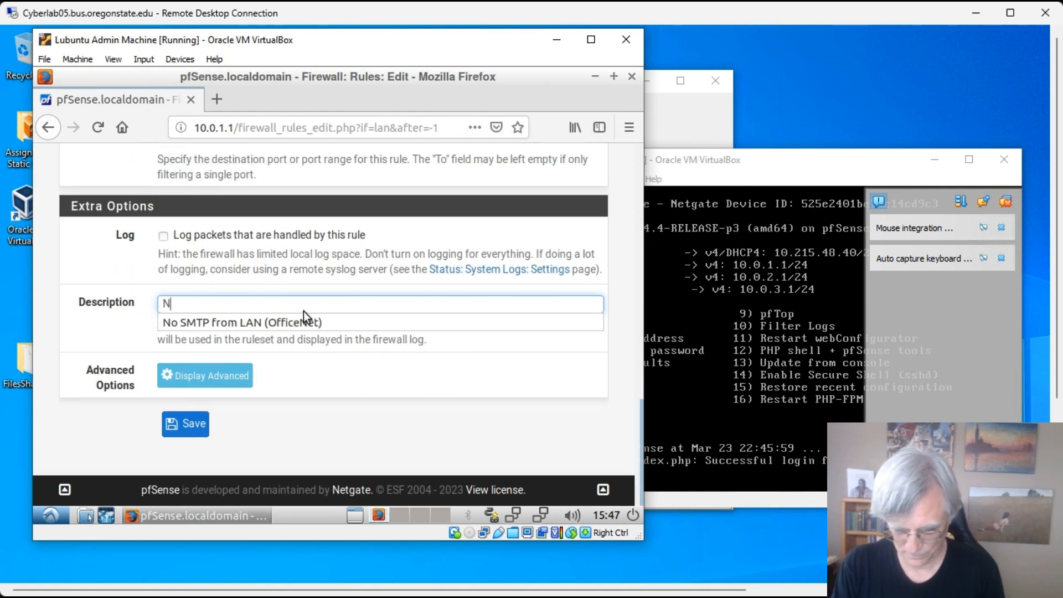
type("o SMTP ")
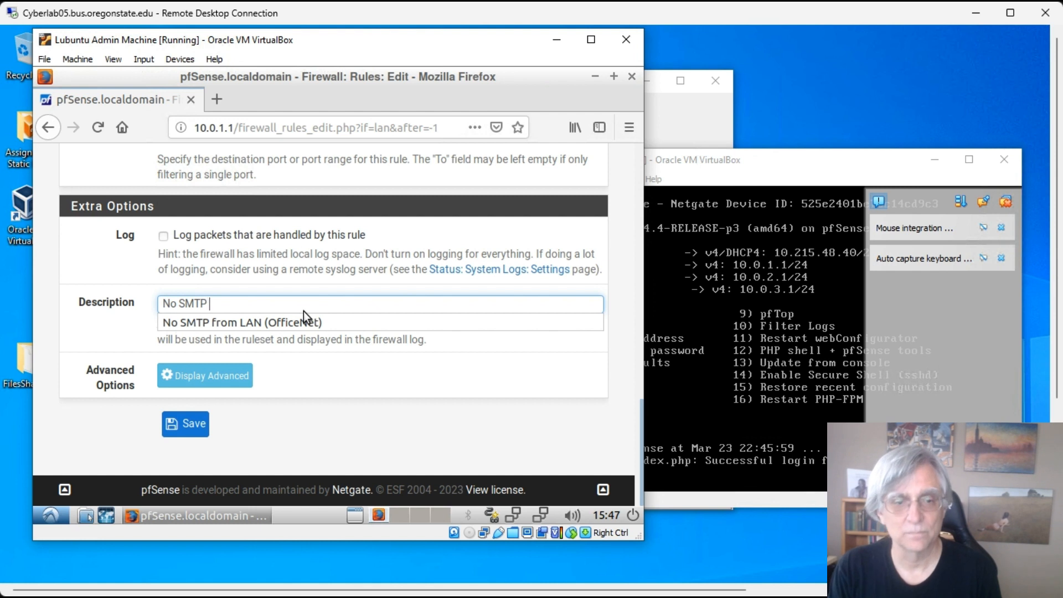
type("from O")
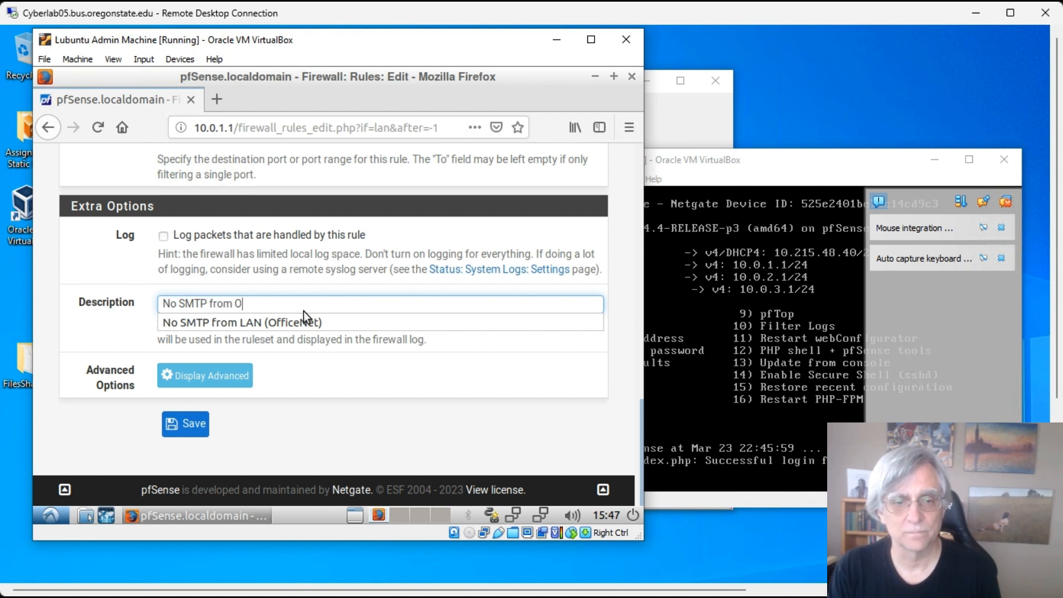
key("BackSpace")
type("LAN (Offi")
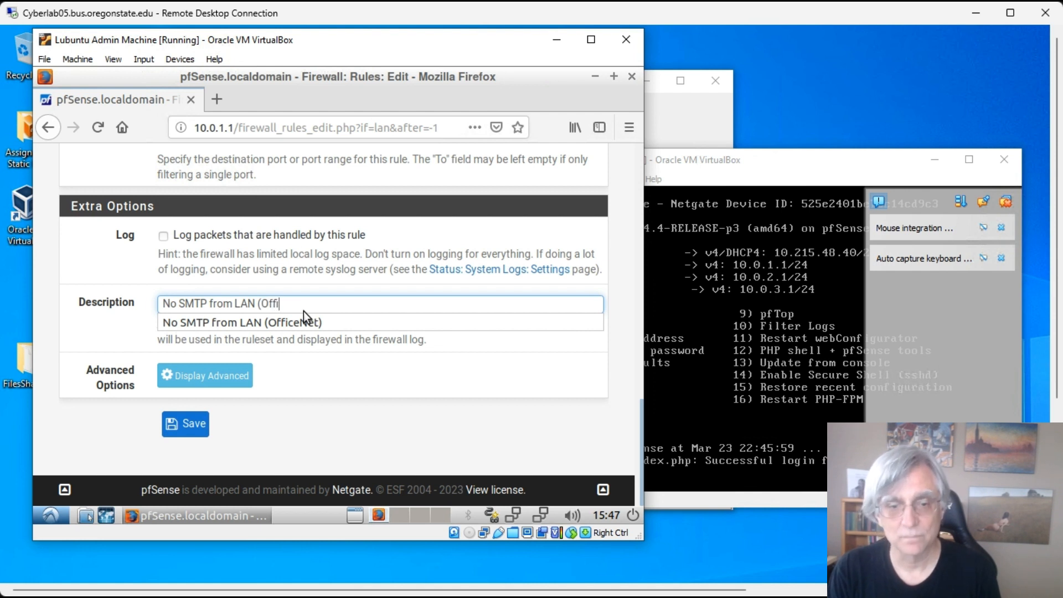
type("ceNet")
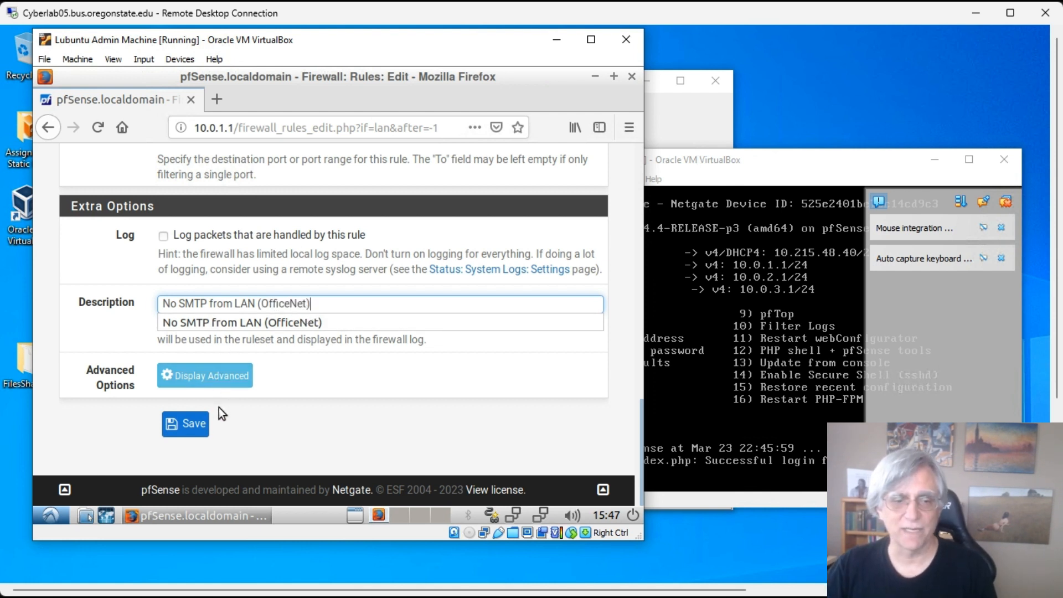
- Save the SMTP block rule and apply the firewall changes
left_click(330, 306)
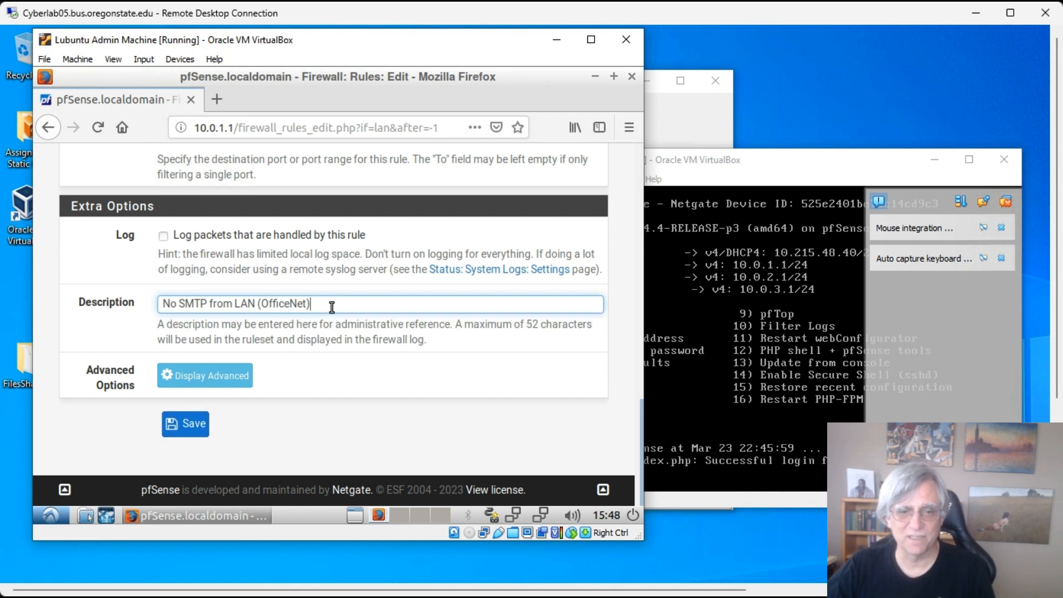
left_click(188, 424)
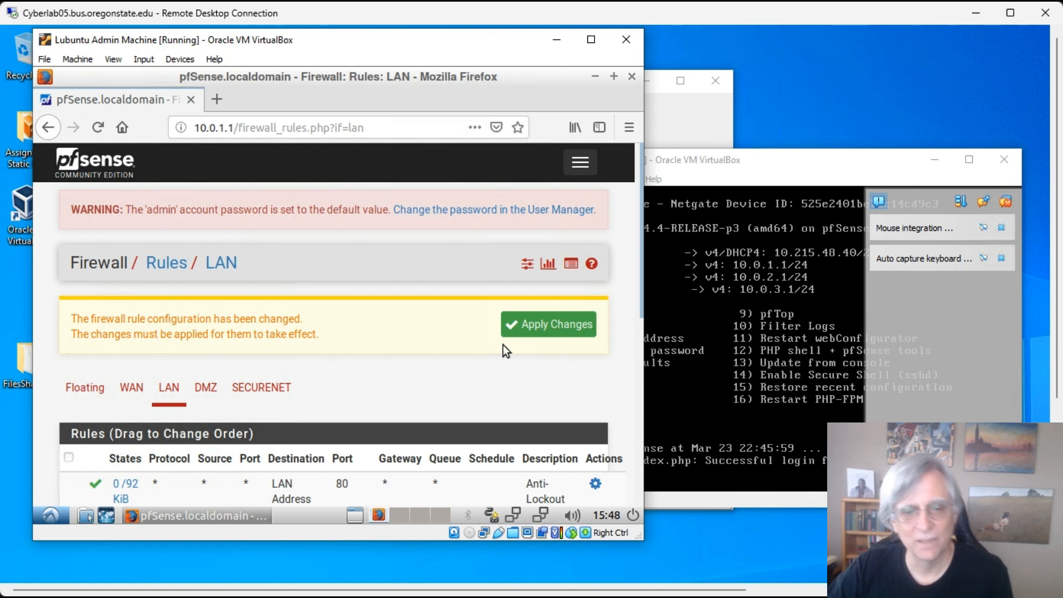
scroll(503, 344, "down", 3)
left_click(532, 195)
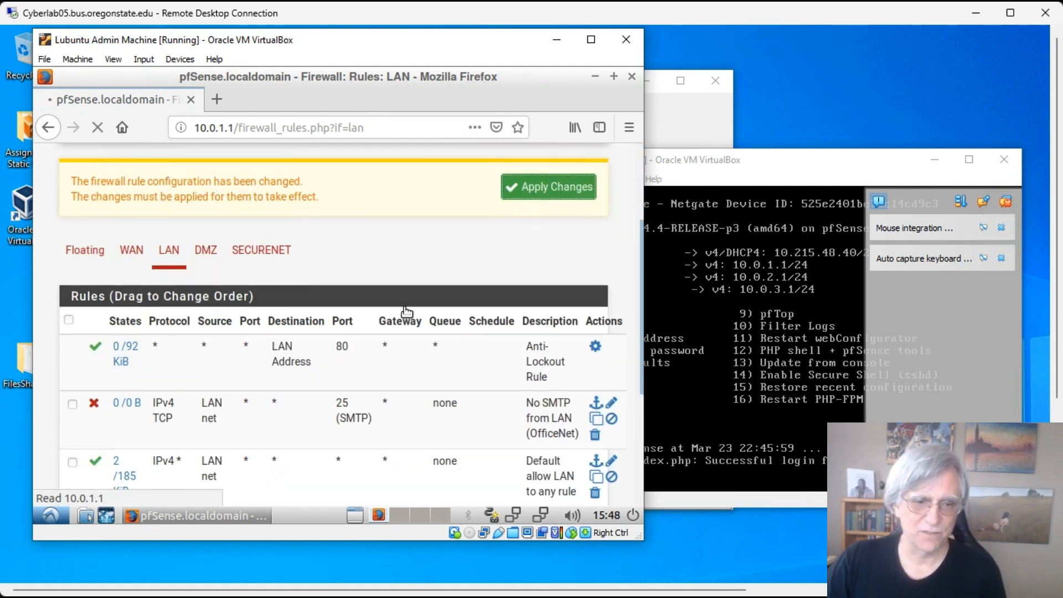
scroll(395, 304, "down", 5)
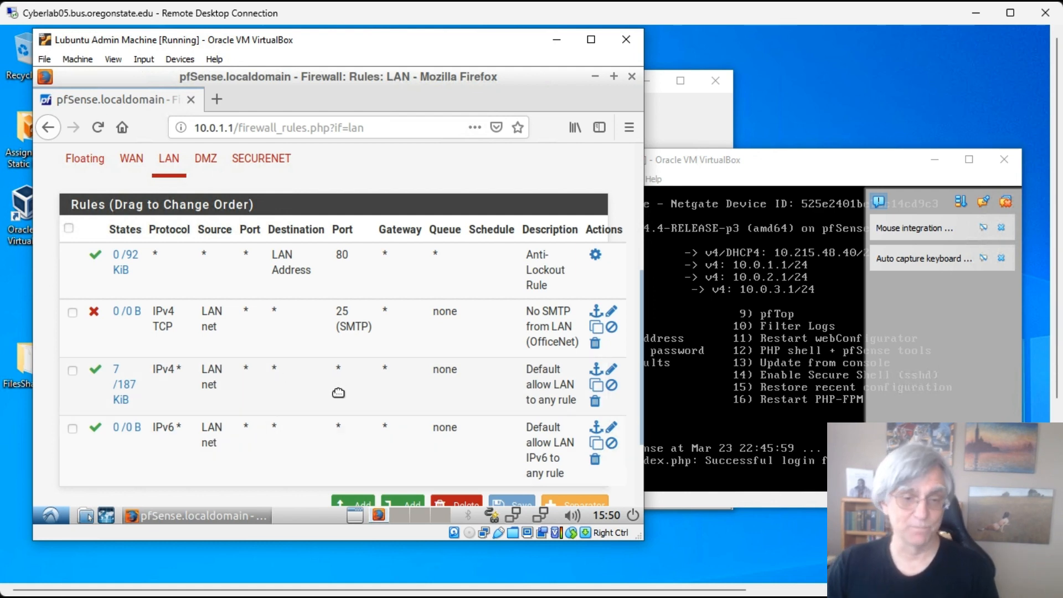
scroll(382, 360, "up", 5)
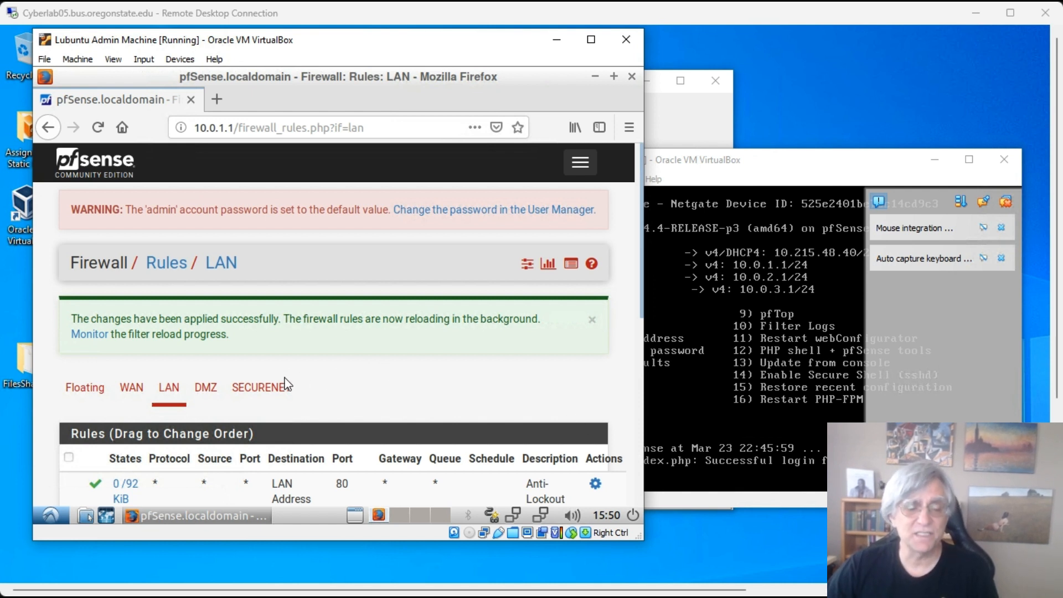
- Switch to the empty DMZ rules tab and start a new rule
left_click(210, 388)
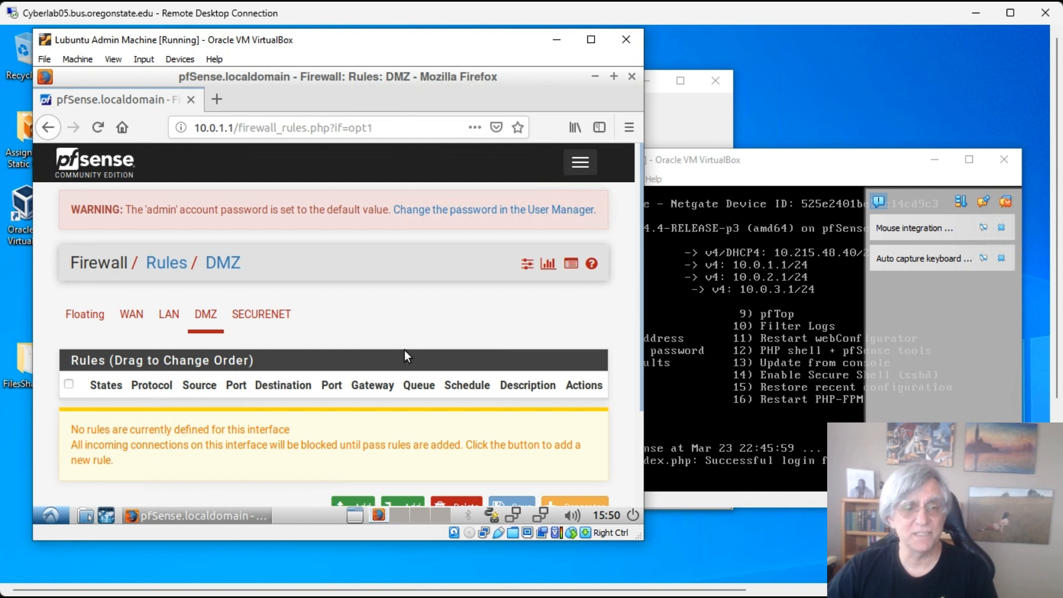
scroll(403, 319, "down", 3)
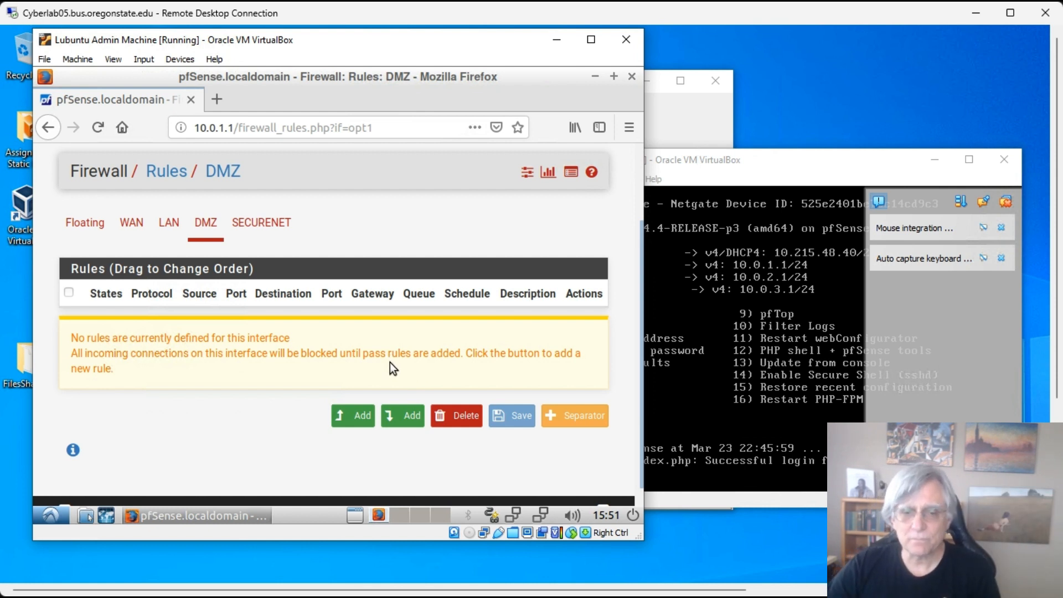
left_click(364, 421)
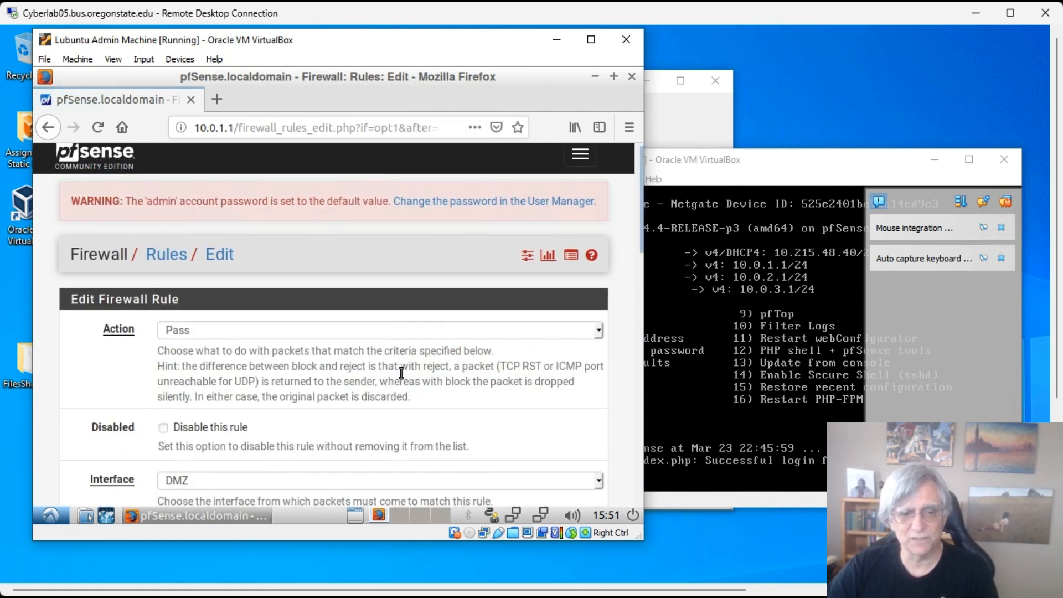
- Set the DMZ rule's address family to IPv4+IPv6 and protocol to any
scroll(354, 359, "down", 3)
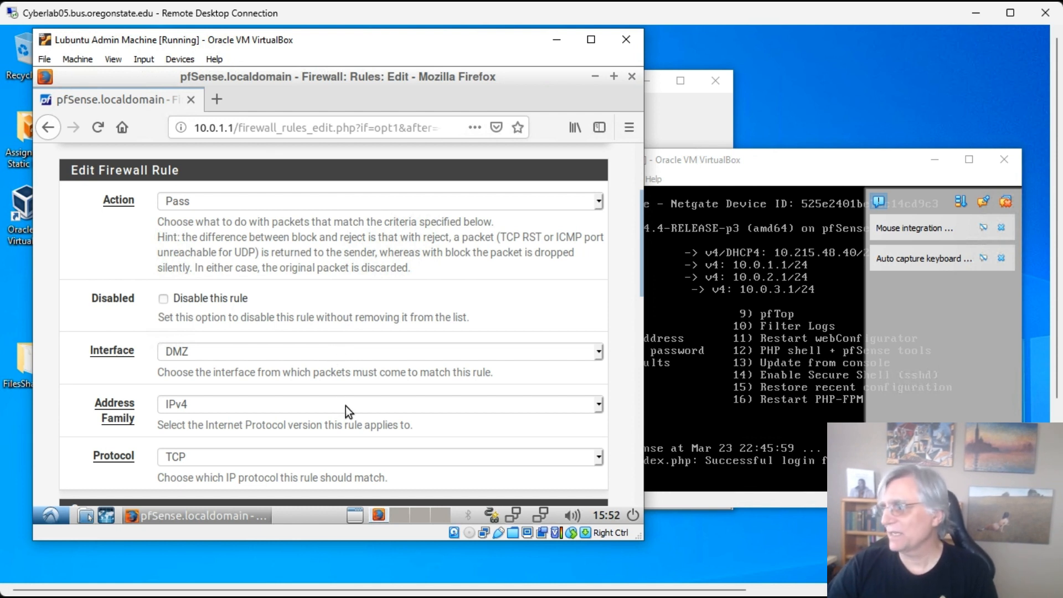
scroll(459, 346, "down", 5)
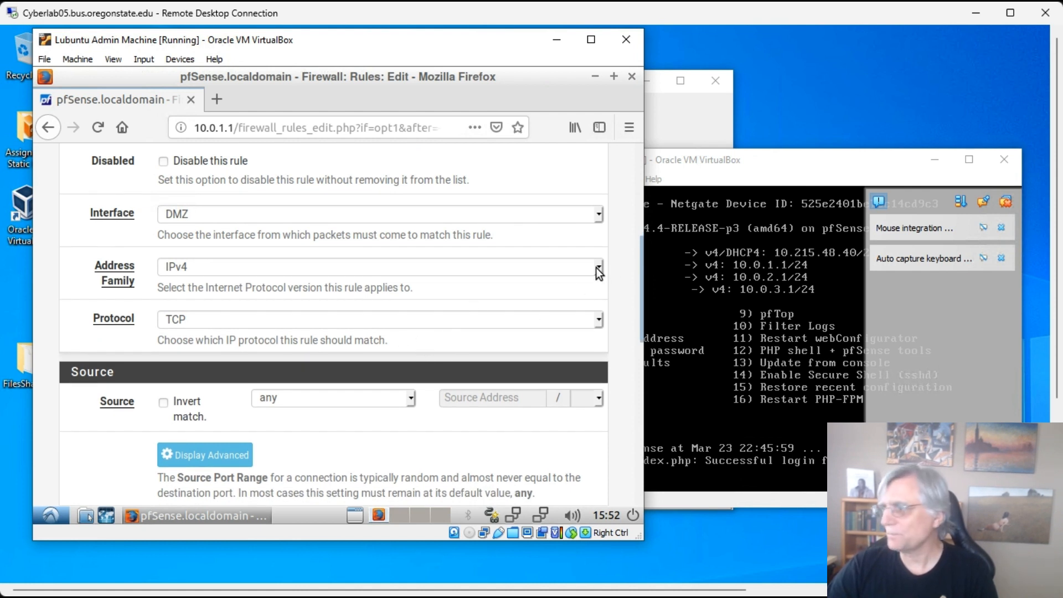
left_click(597, 267)
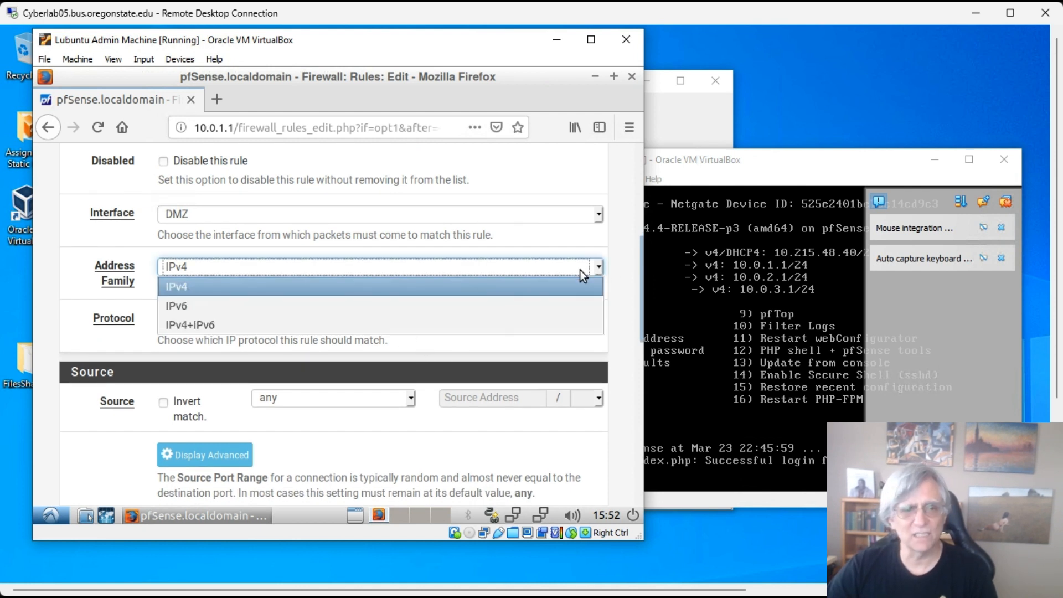
left_click(303, 323)
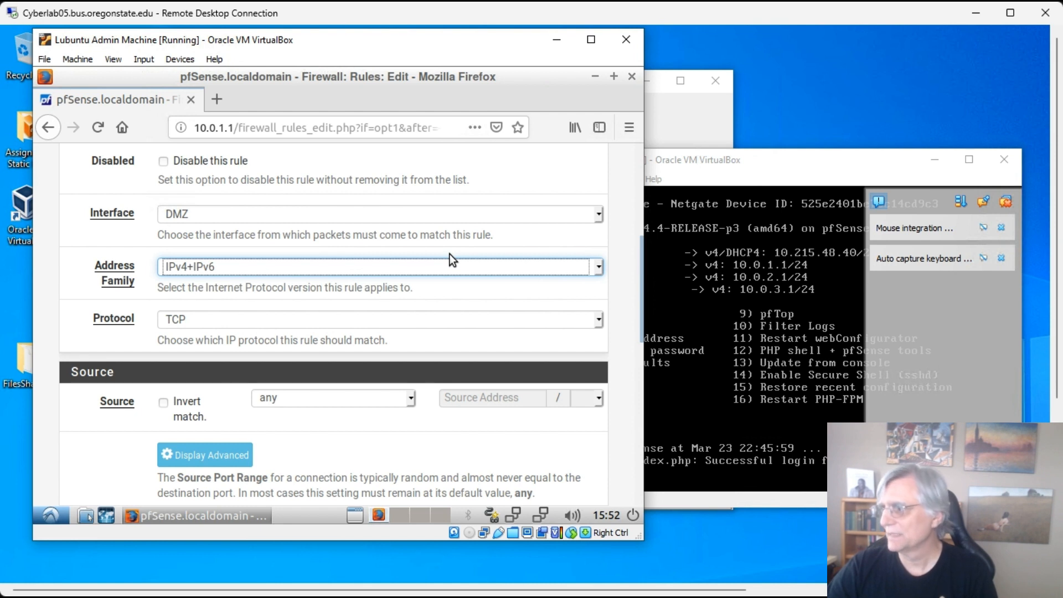
left_click(314, 326)
left_click(304, 344)
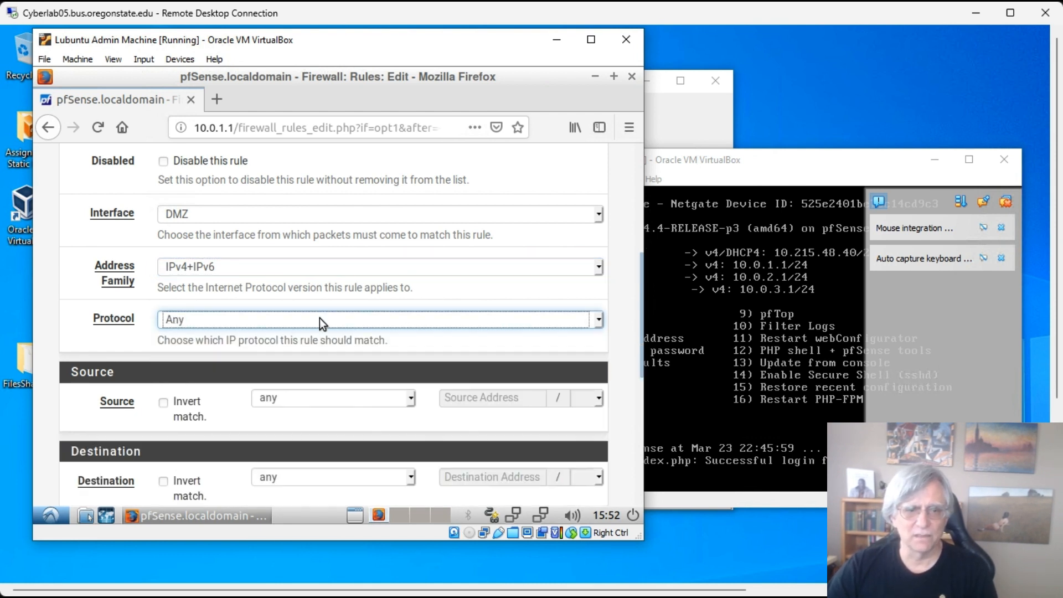
- Set the rule's source to WAN net and destination to DMZ net
scroll(391, 294, "down", 4)
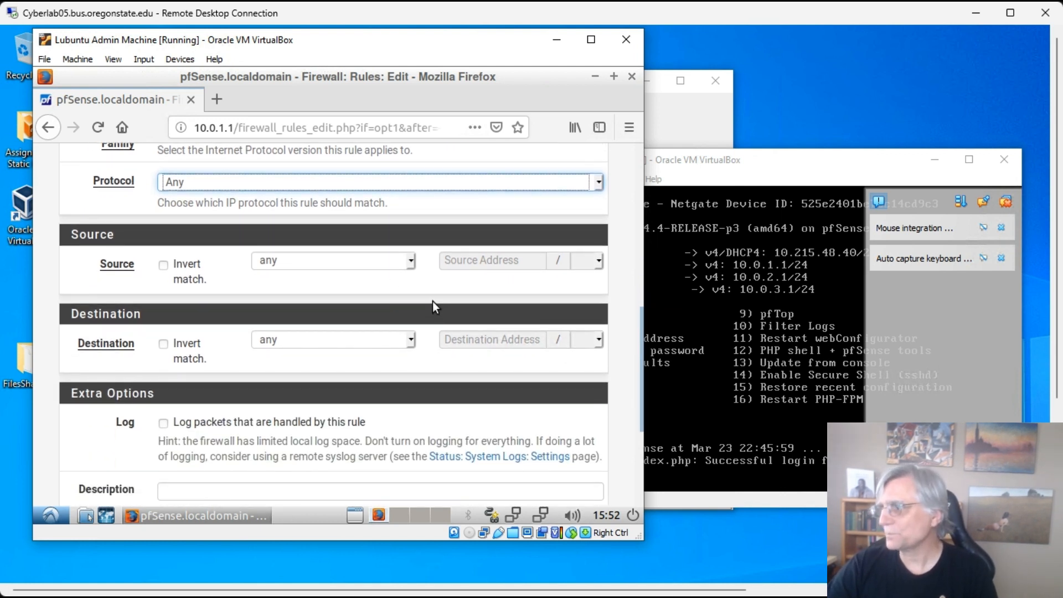
left_click(410, 261)
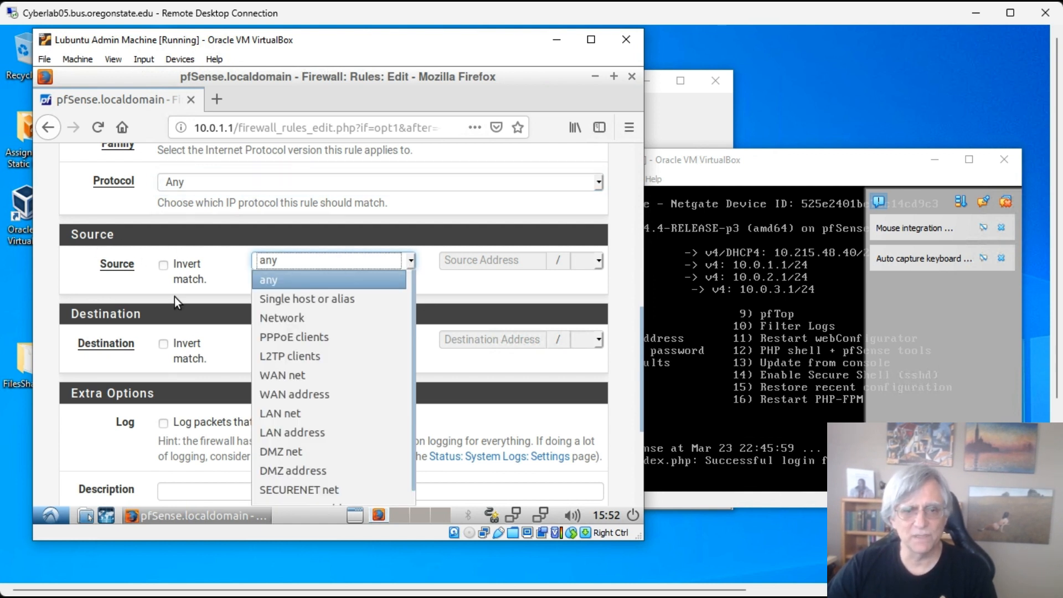
left_click(295, 375)
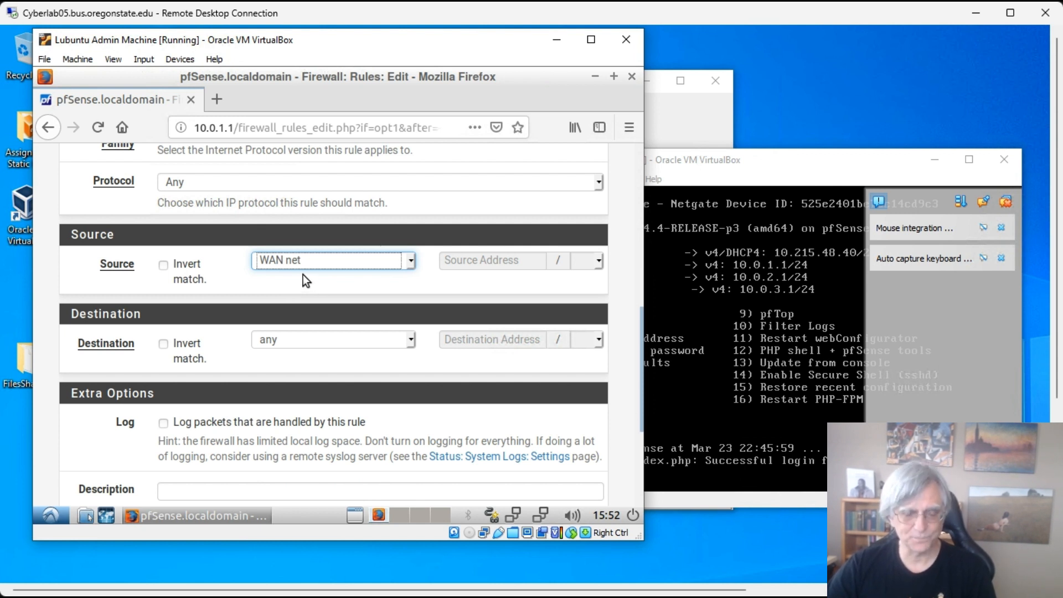
left_click(410, 342)
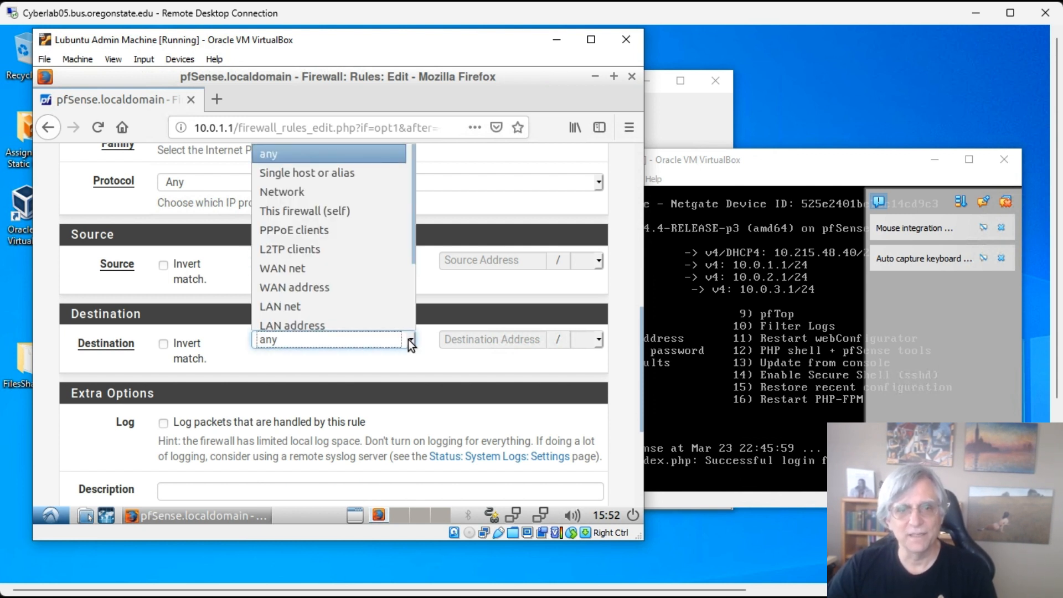
scroll(344, 264, "down", 2)
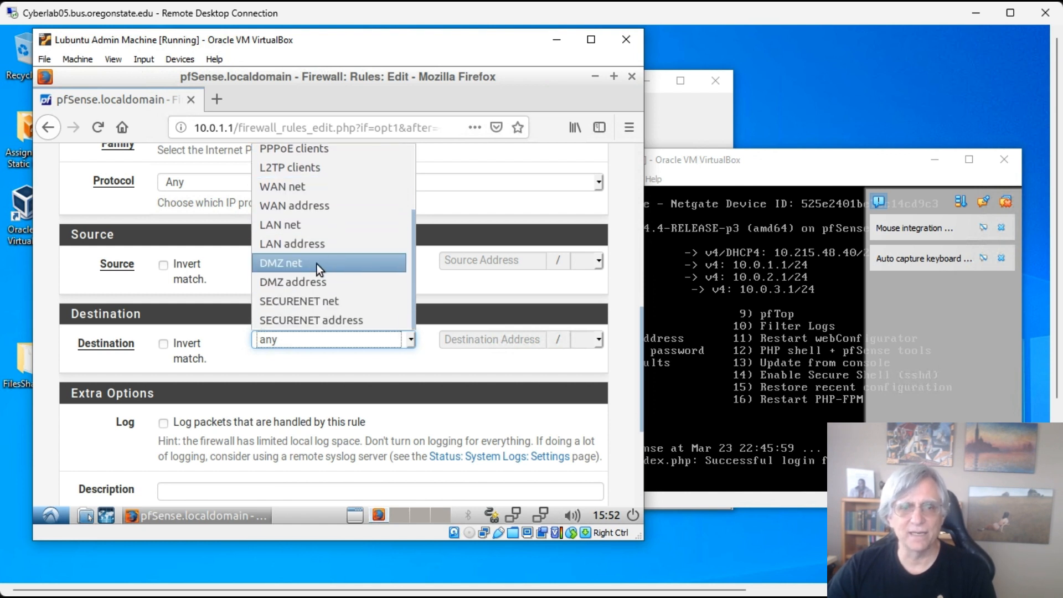
left_click(316, 264)
- Describe it as 'Allow all into the DMZ from the internet' and save
scroll(415, 365, "down", 3)
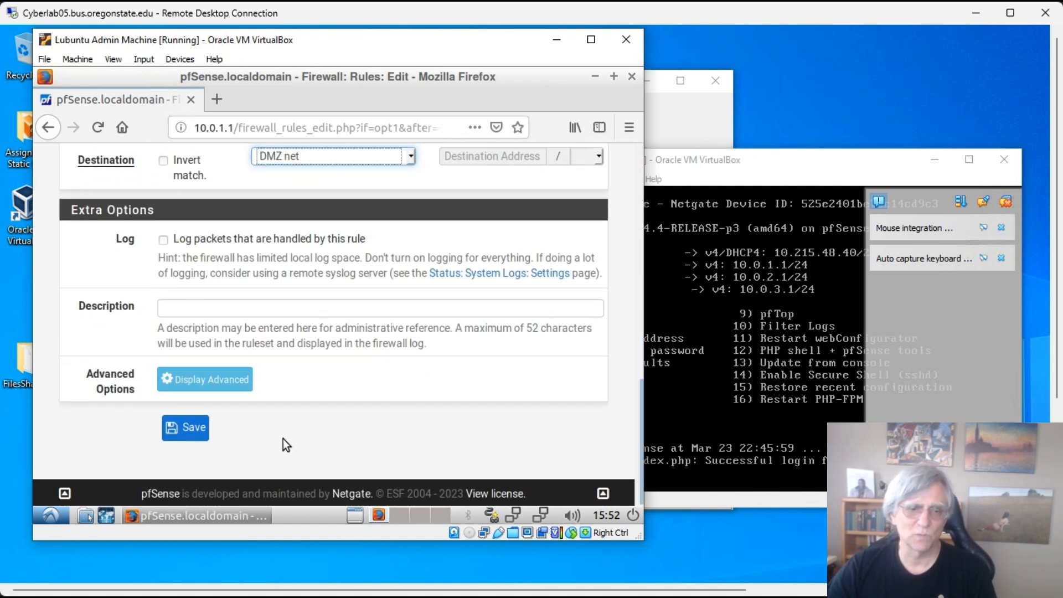
left_click(282, 311)
type("A")
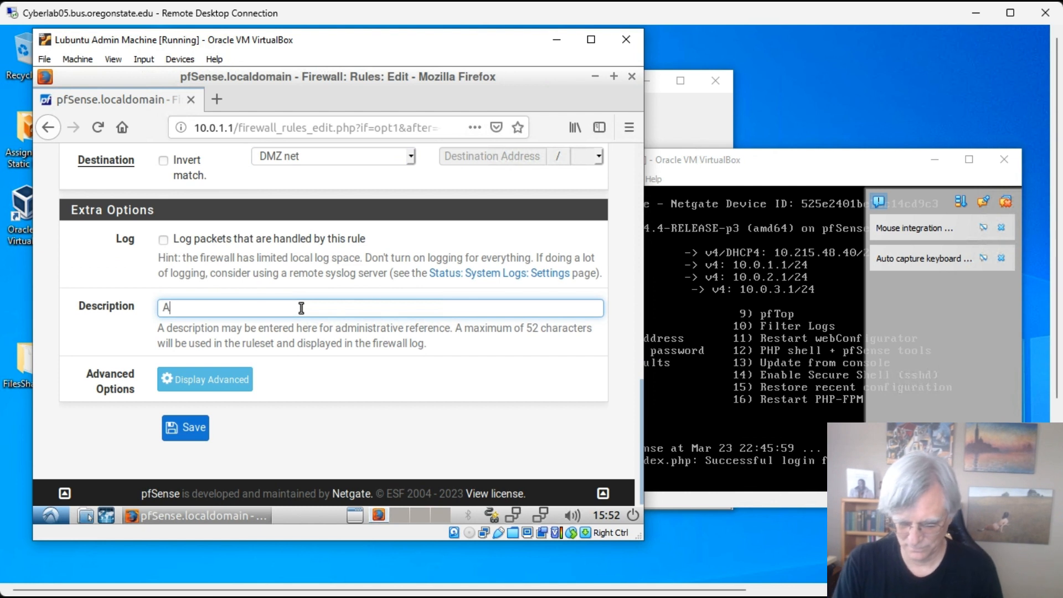
type("llow al")
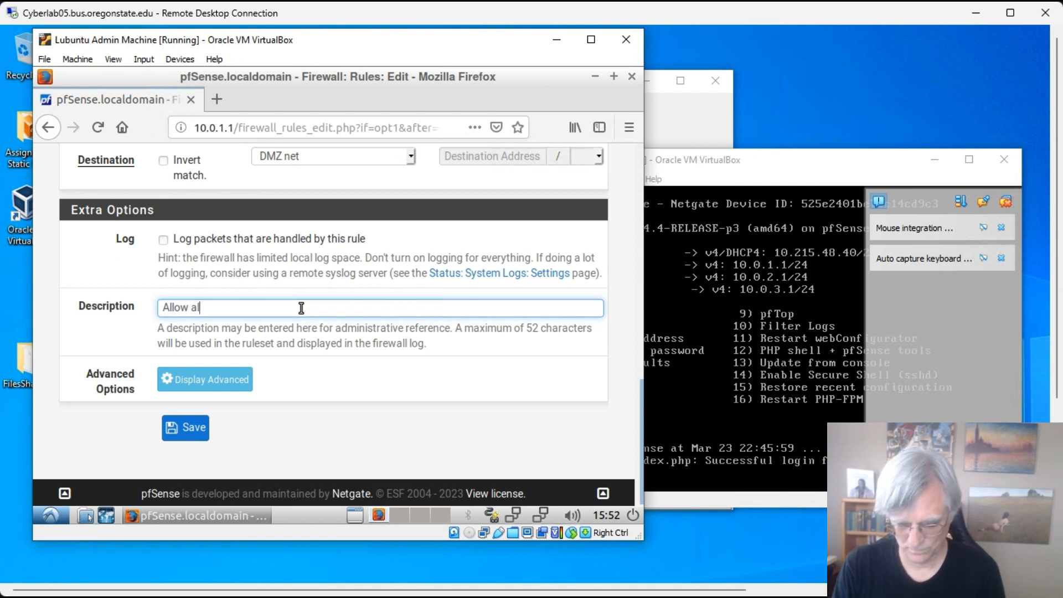
type("l into the")
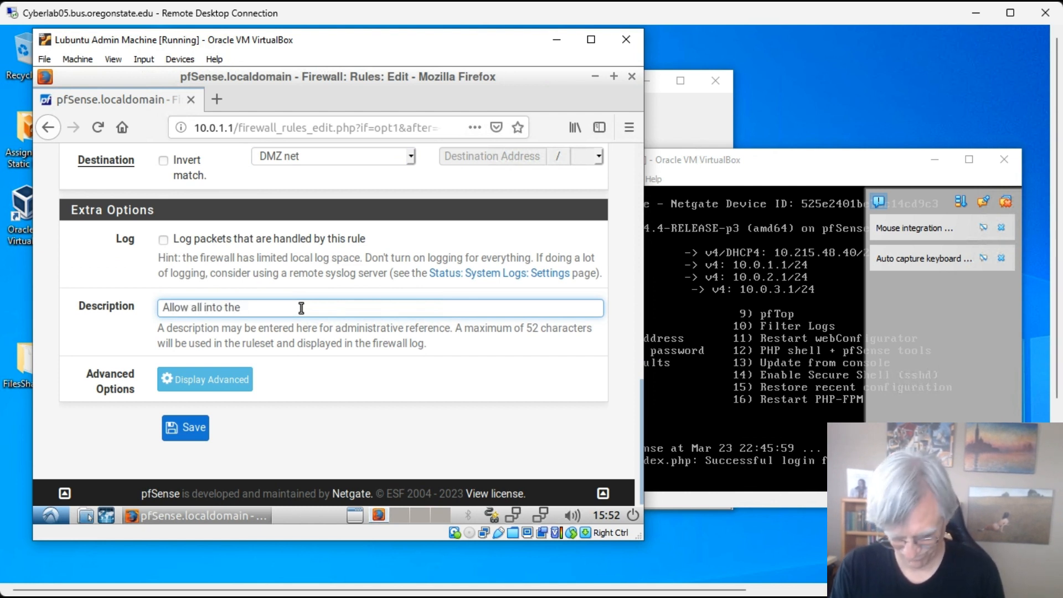
type(" DMZ ")
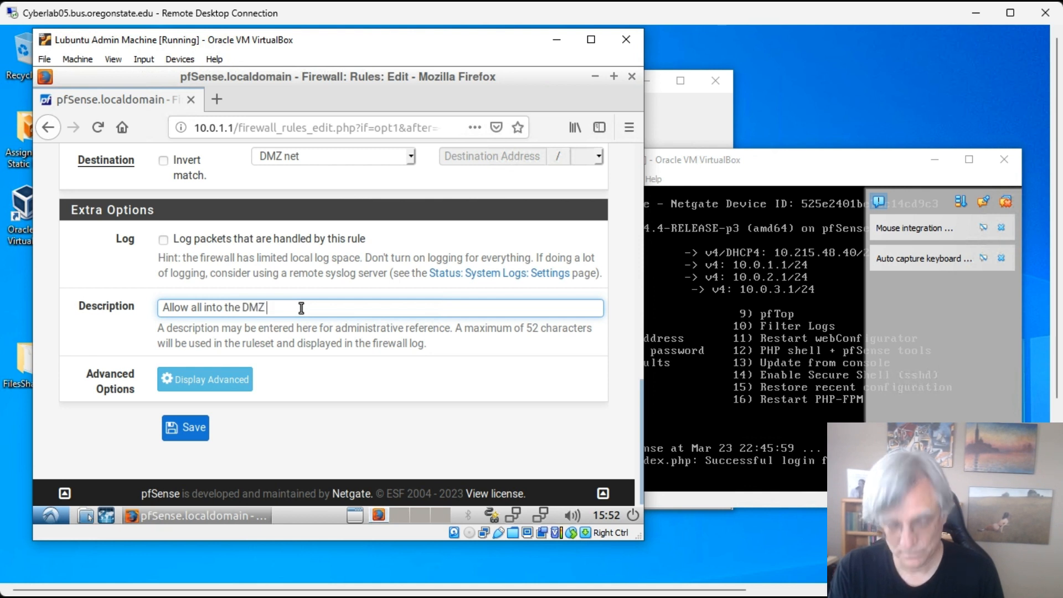
type("from the interne")
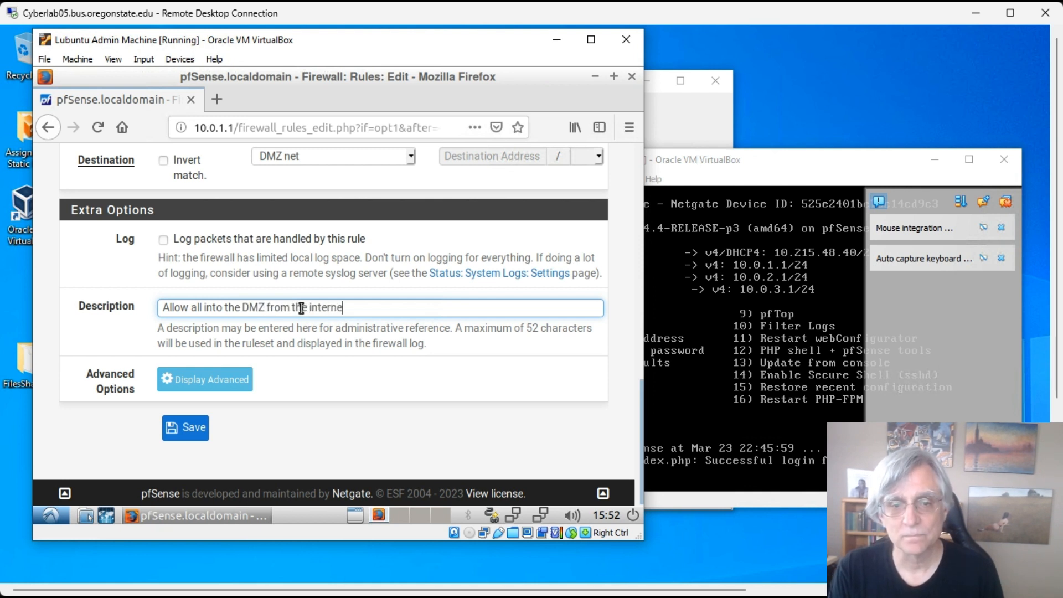
type("t")
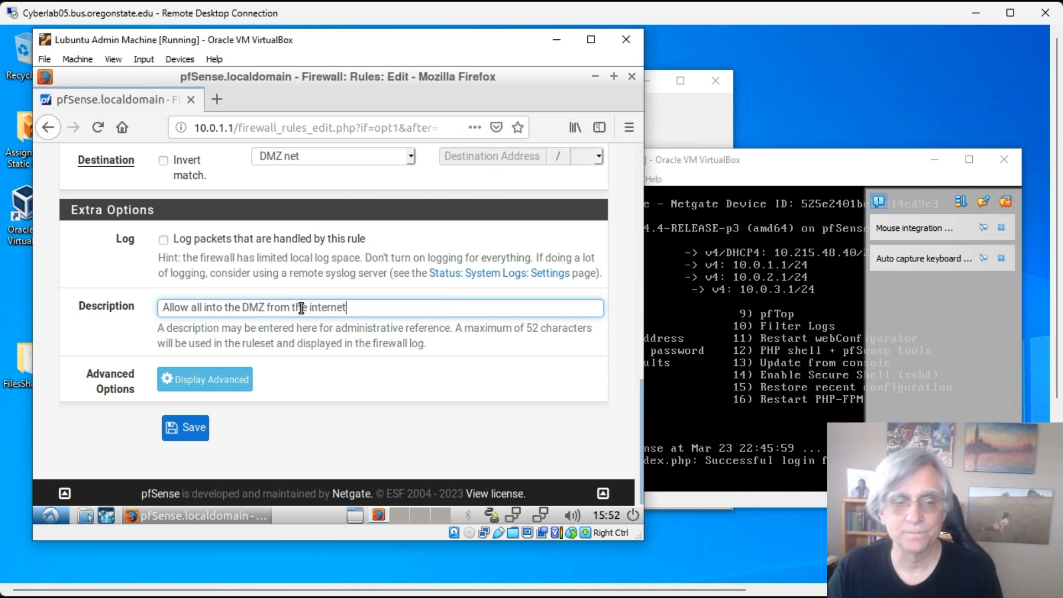
left_click(202, 428)
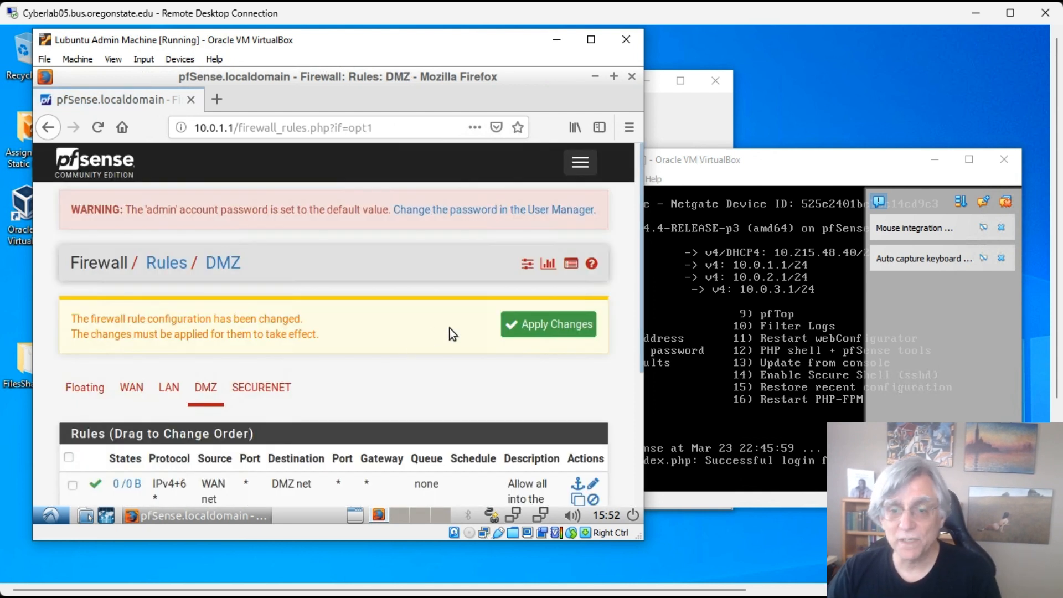
- Apply the pending DMZ rule changes and review the updated rule list
left_click(557, 331)
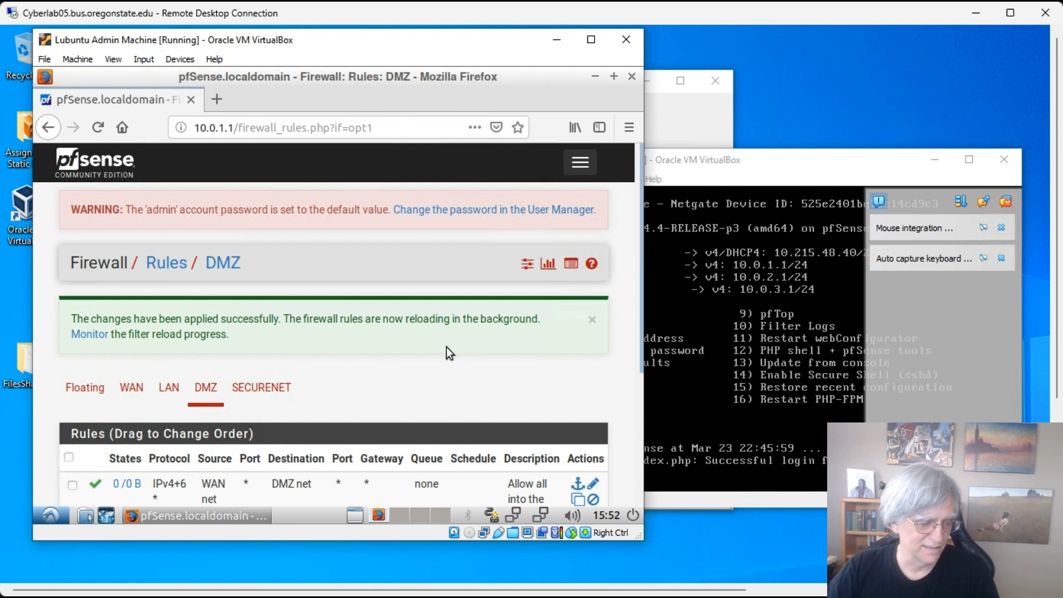
scroll(446, 347, "down", 3)
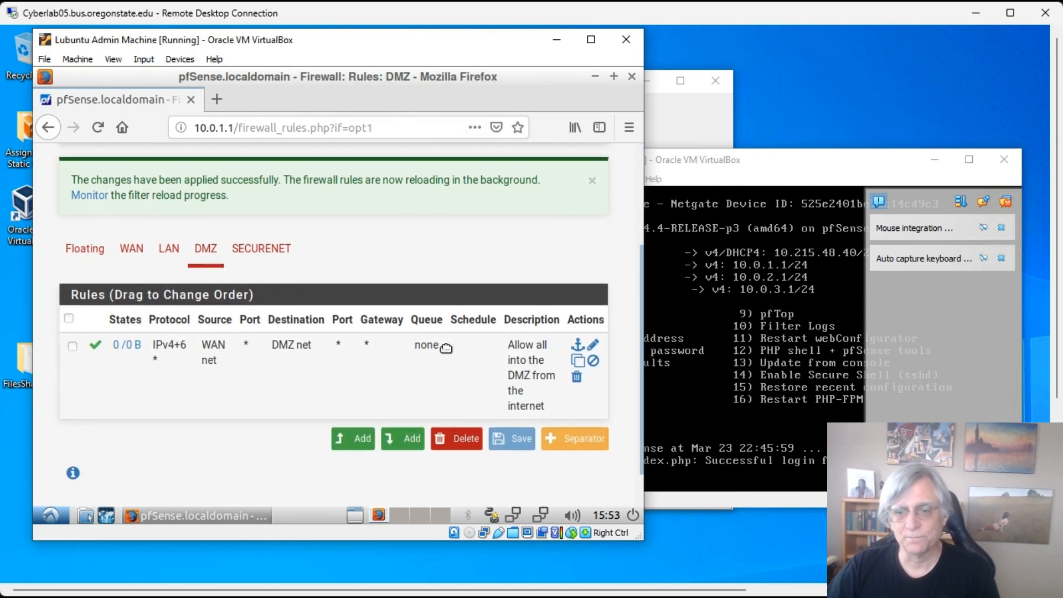
scroll(446, 347, "down", 1)
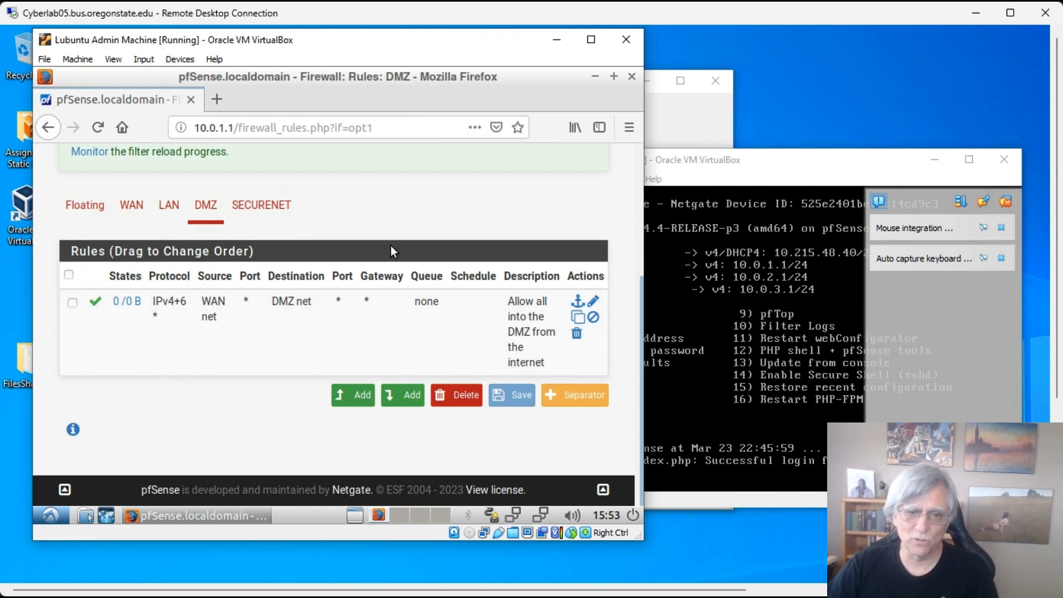
- Create a new top DMZ rule set to Block, any protocol, from DMZ net to LAN net
left_click(359, 397)
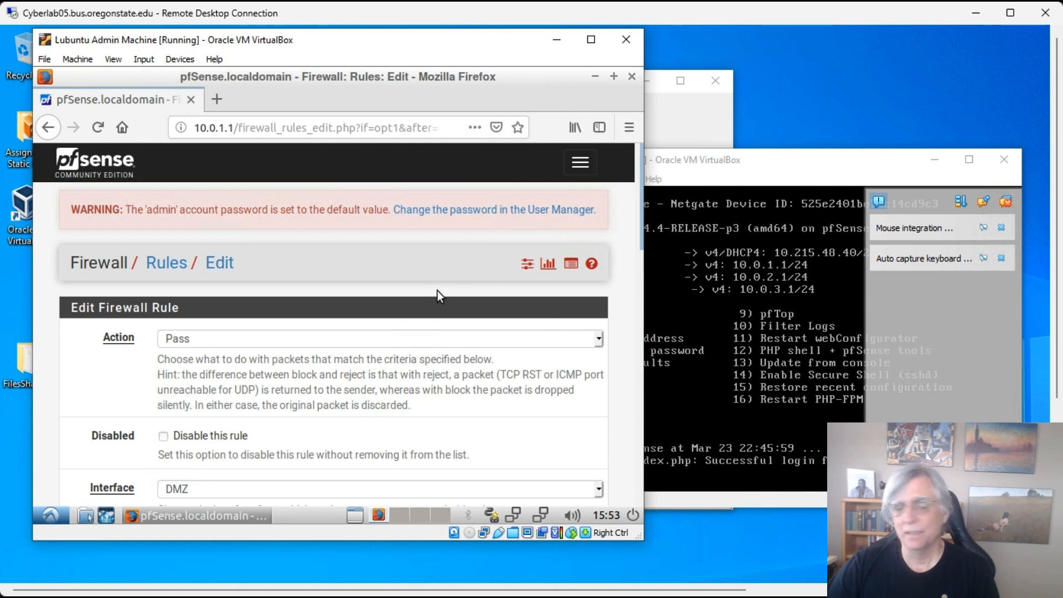
scroll(427, 291, "down", 3)
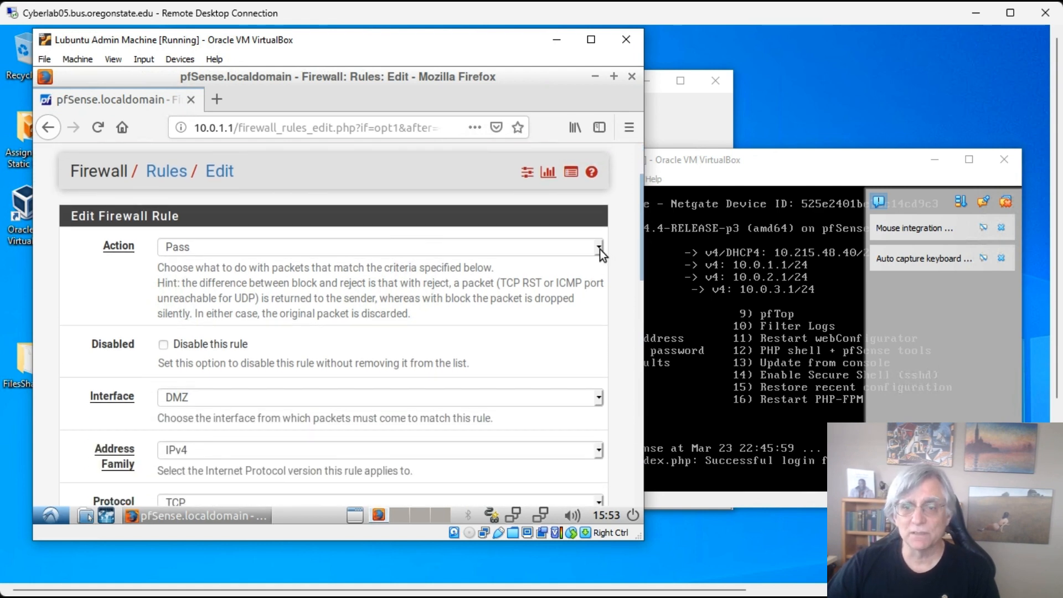
left_click(600, 249)
left_click(295, 294)
scroll(424, 296, "down", 2)
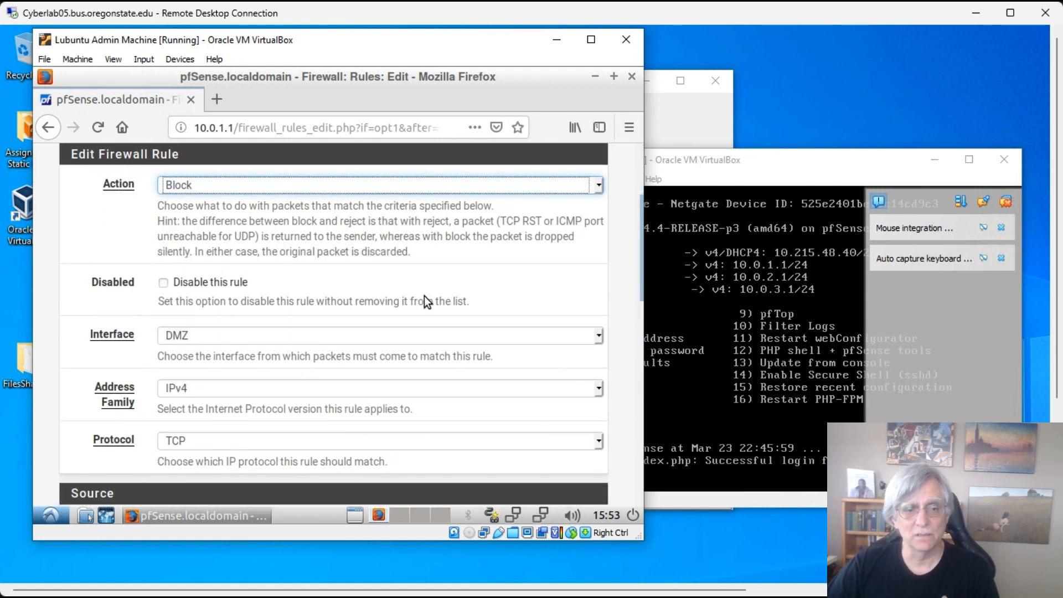
scroll(424, 296, "down", 2)
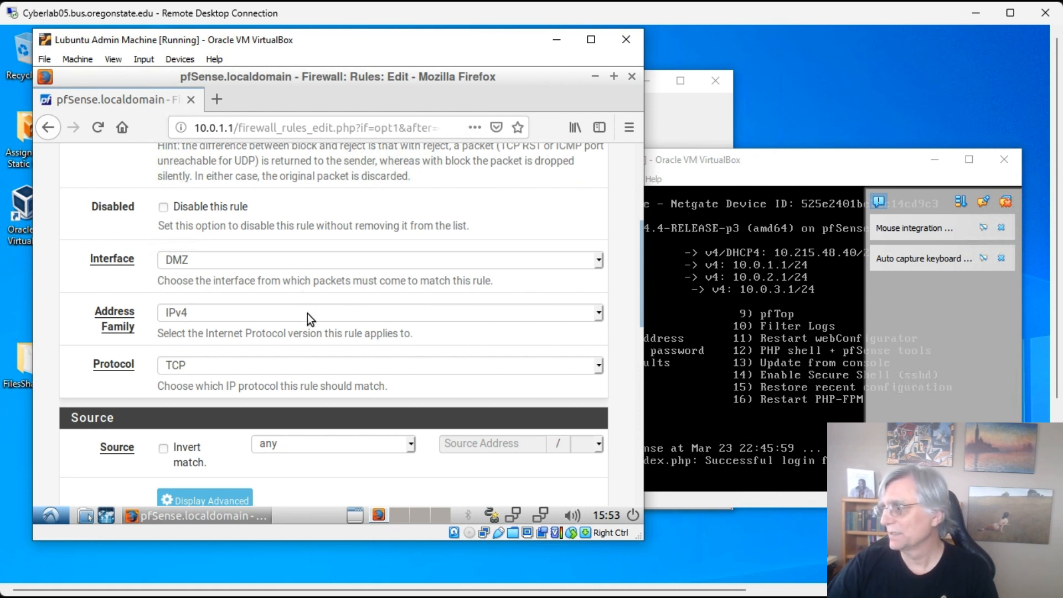
left_click(295, 368)
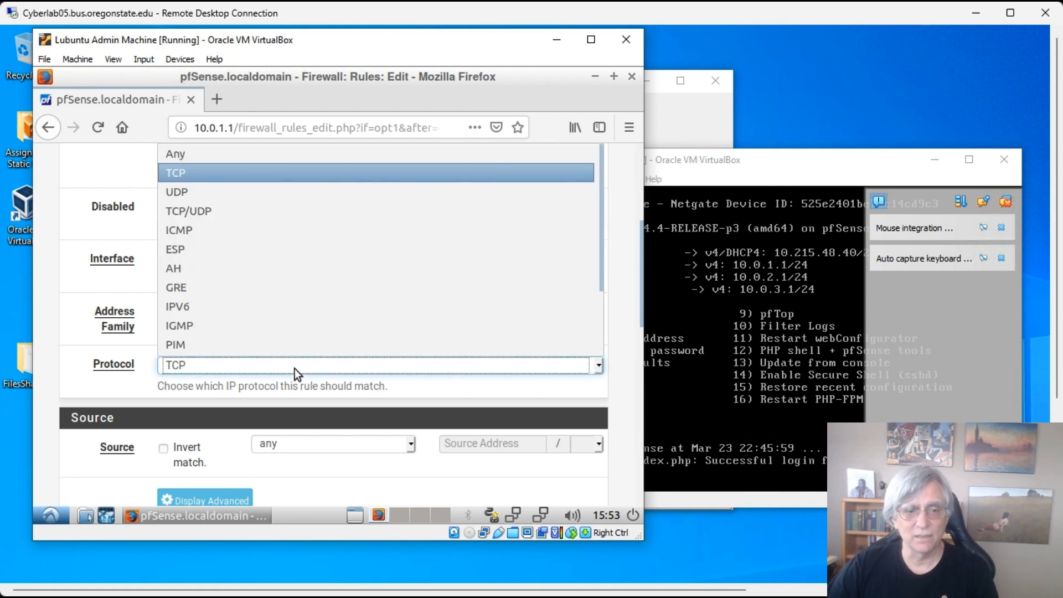
left_click(204, 158)
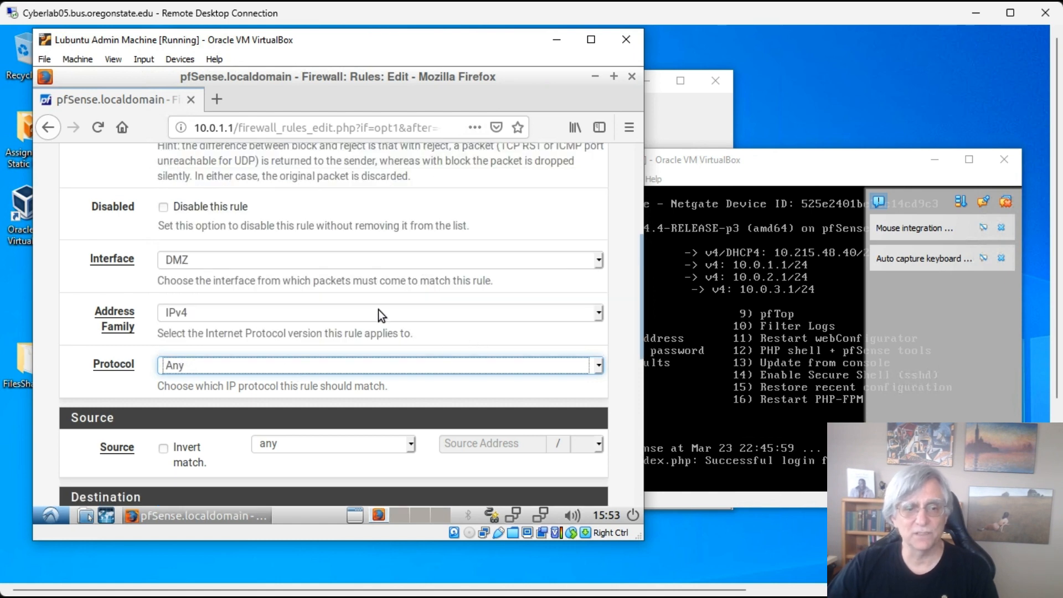
scroll(382, 310, "down", 5)
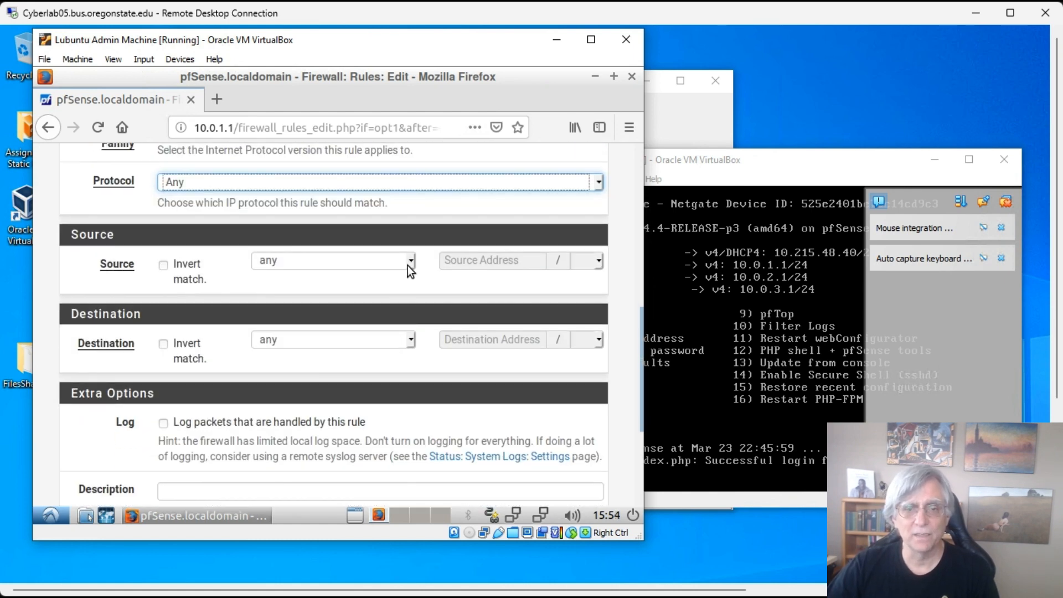
left_click(409, 260)
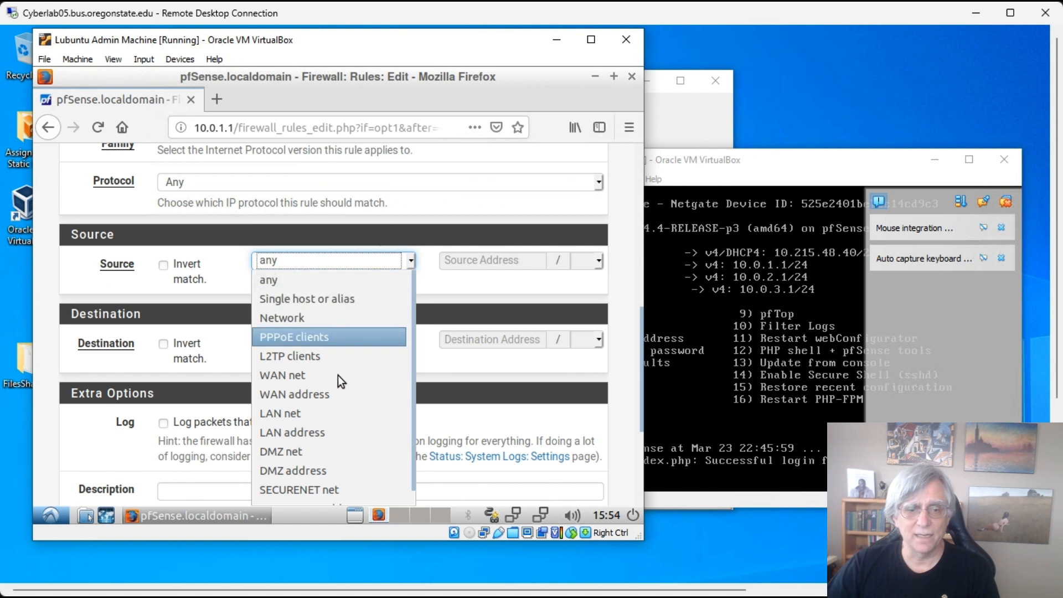
left_click(320, 450)
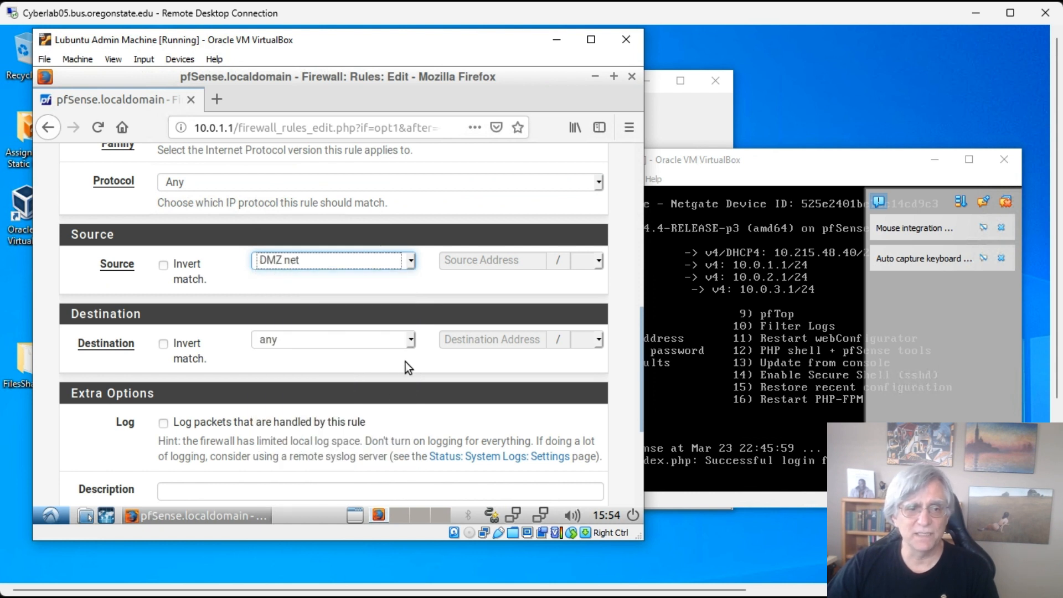
scroll(409, 332, "down", 3)
left_click(411, 250)
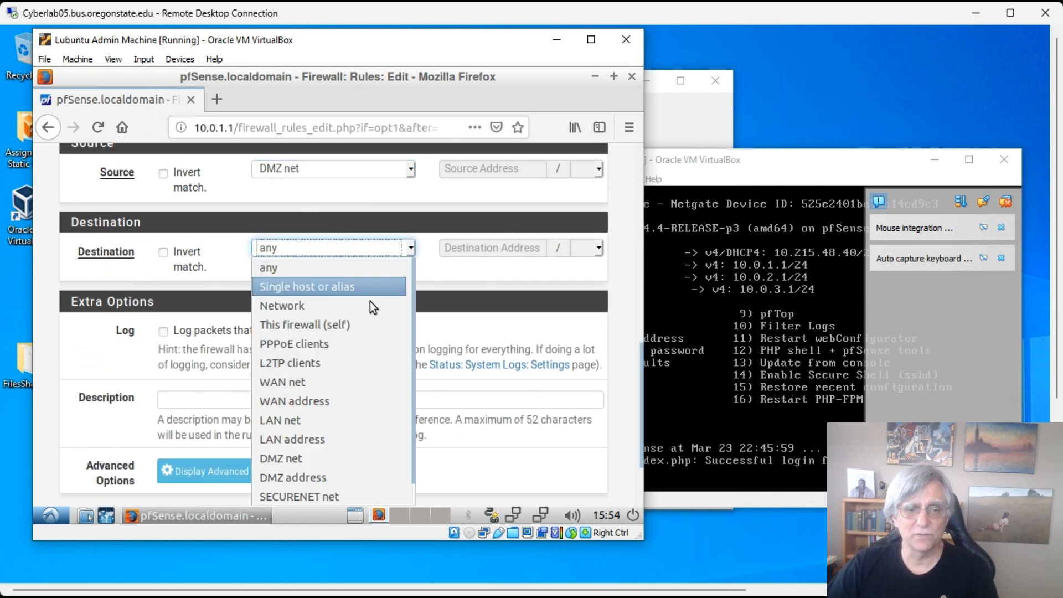
left_click(327, 423)
scroll(410, 354, "down", 3)
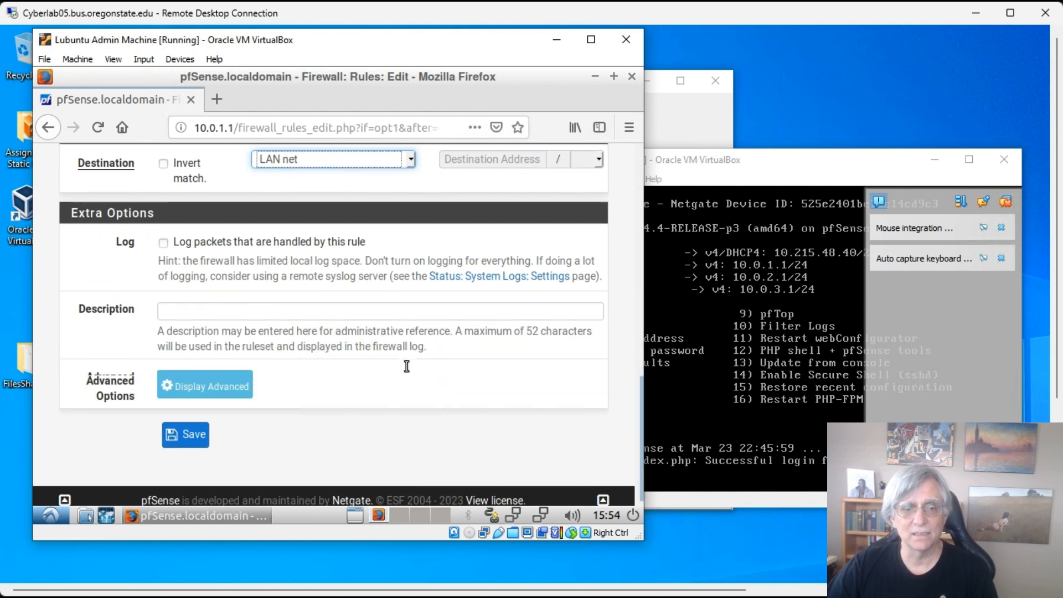
- Describe it as 'Block connections from DMZ to LAN (OfficeNet)' and save the rule
left_click(269, 305)
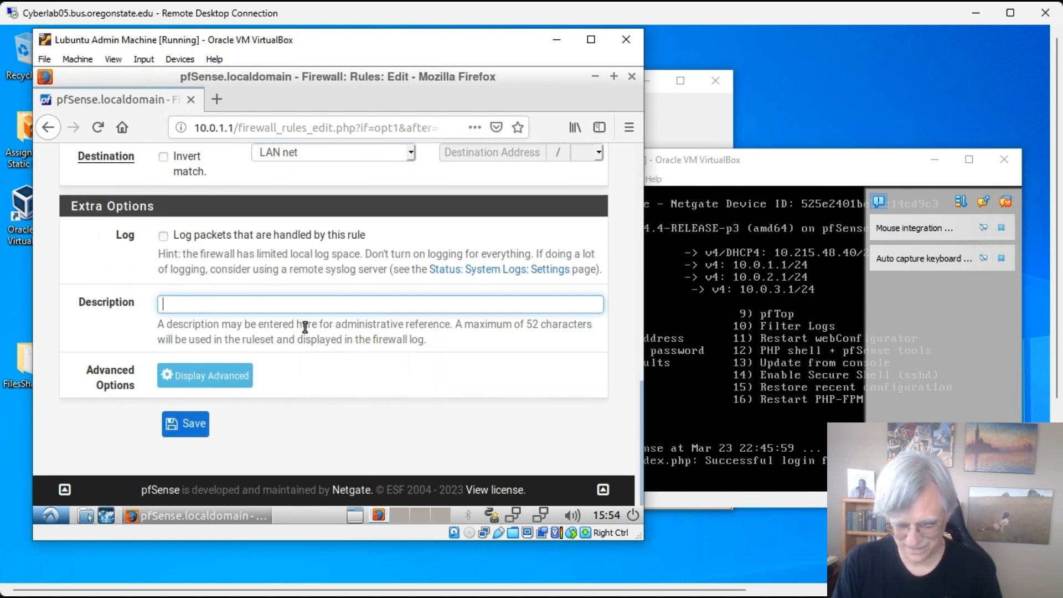
type("Bl")
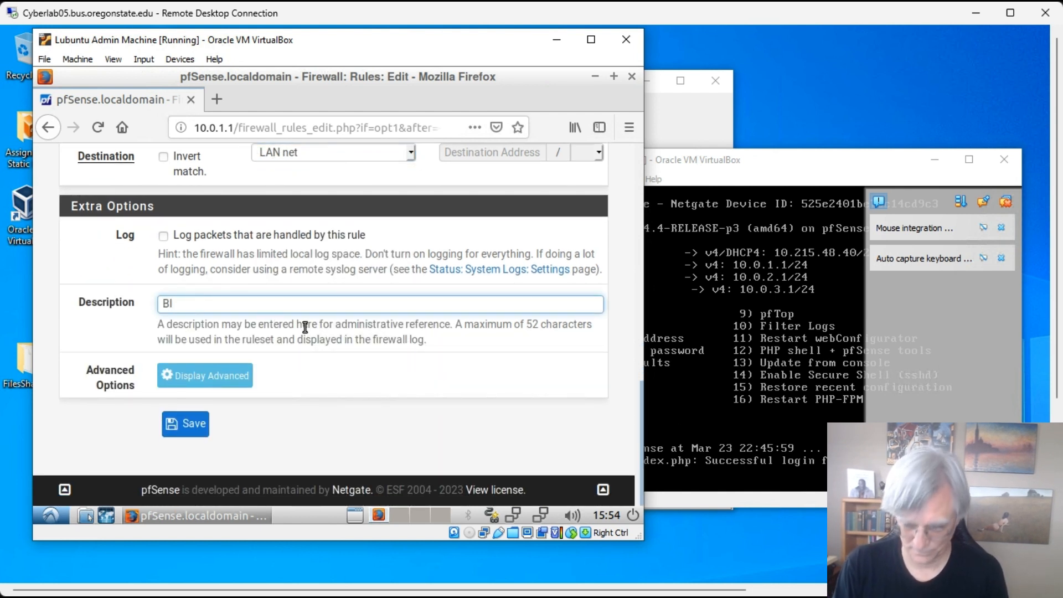
type("ock")
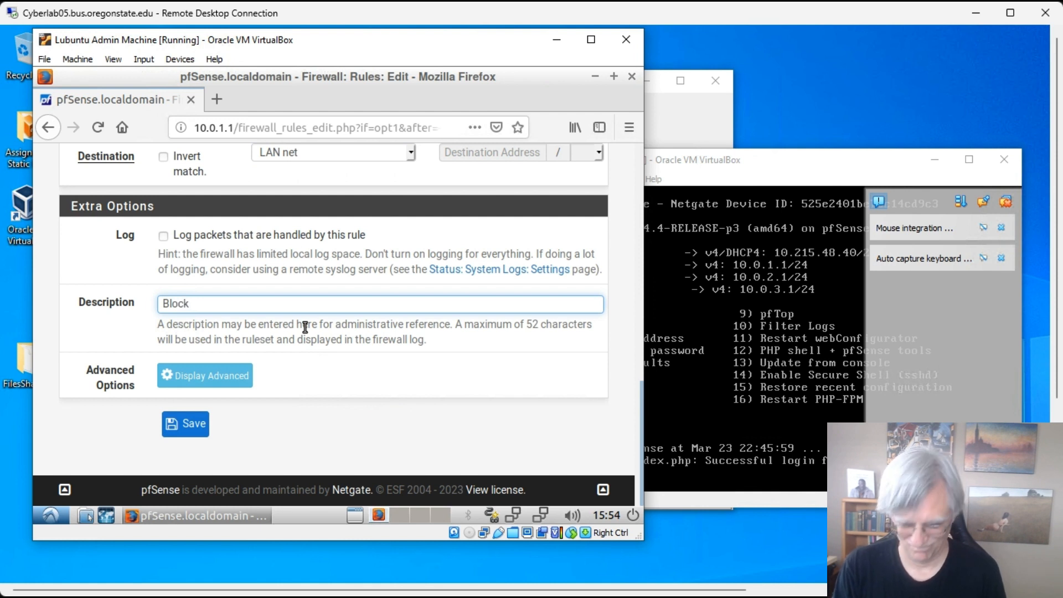
type(" connections fr")
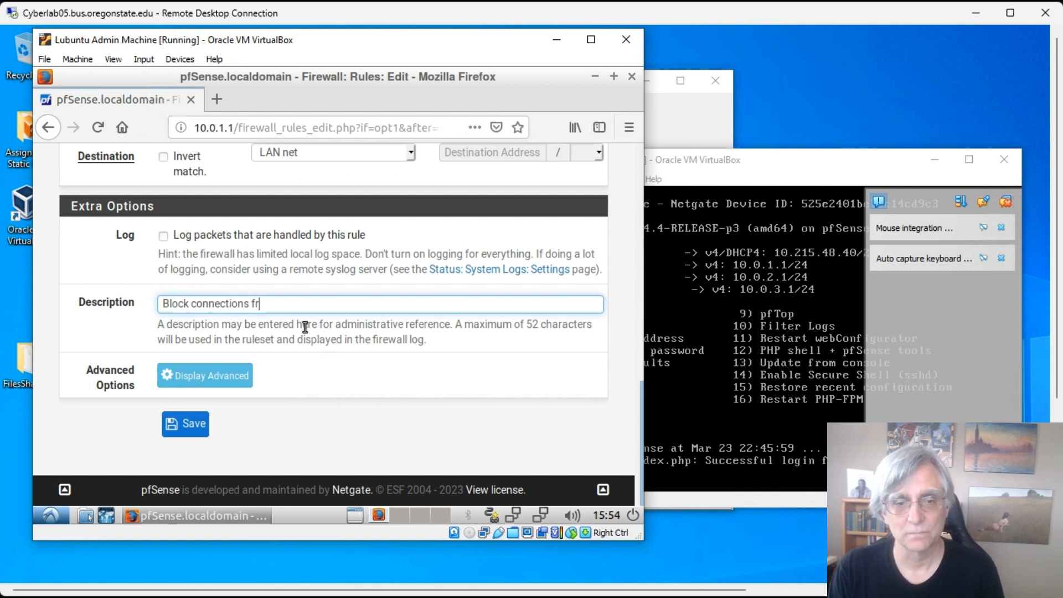
type("om DM")
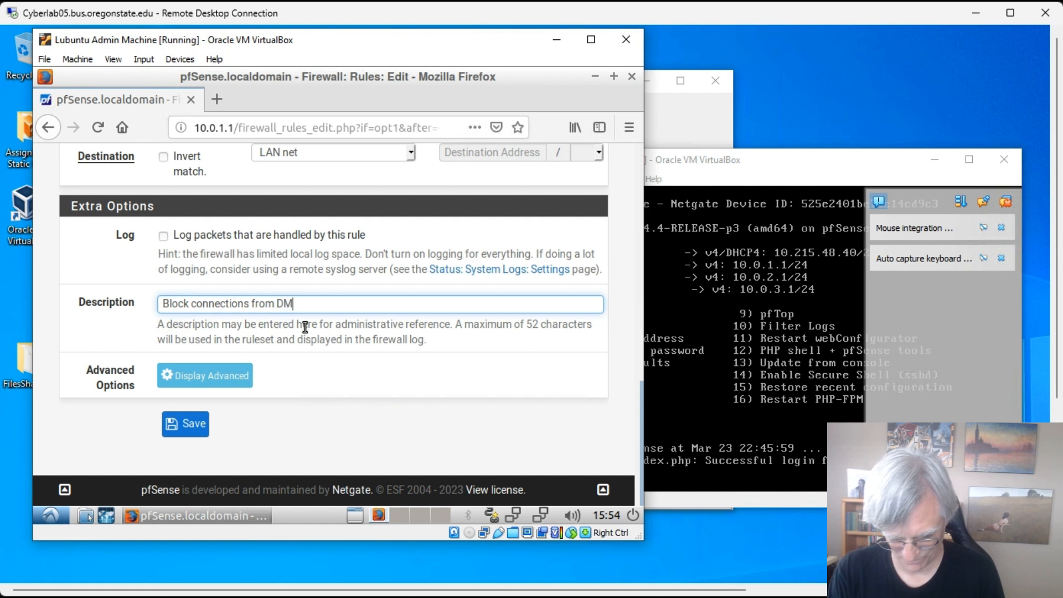
type("Z to LAN")
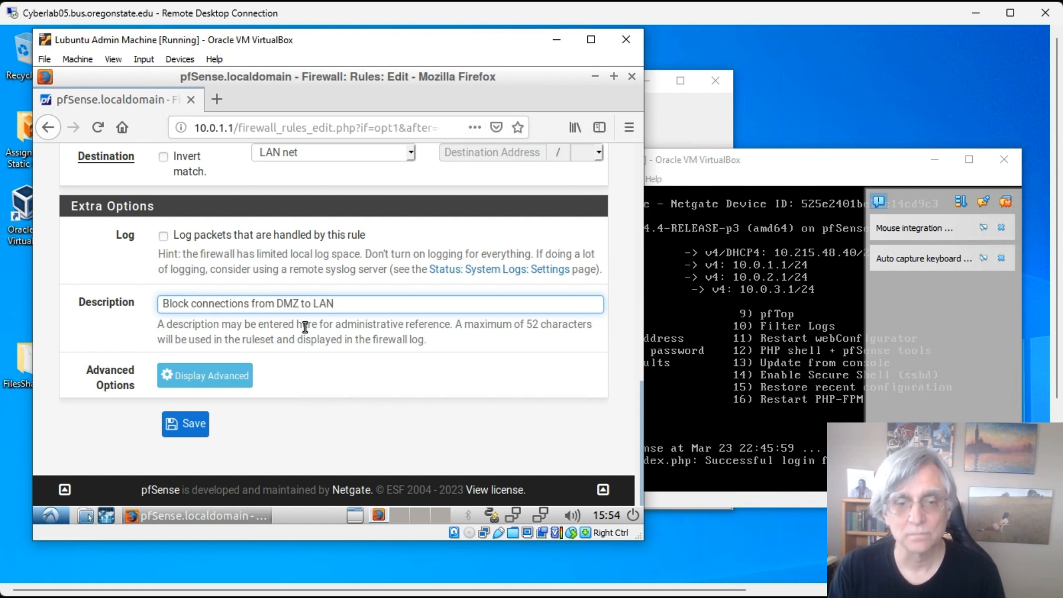
type(" (Office")
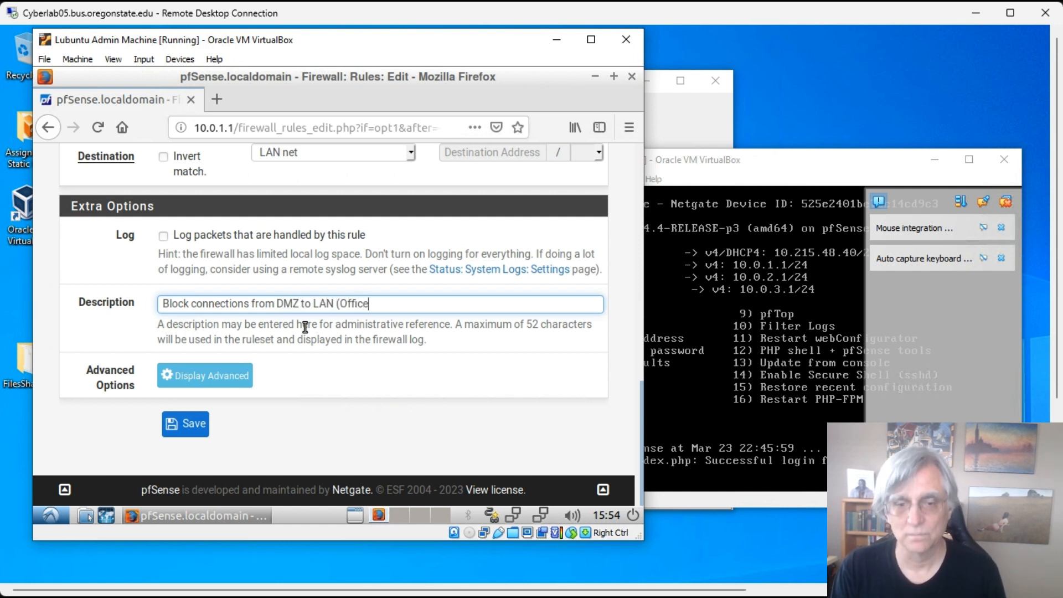
type("Net)")
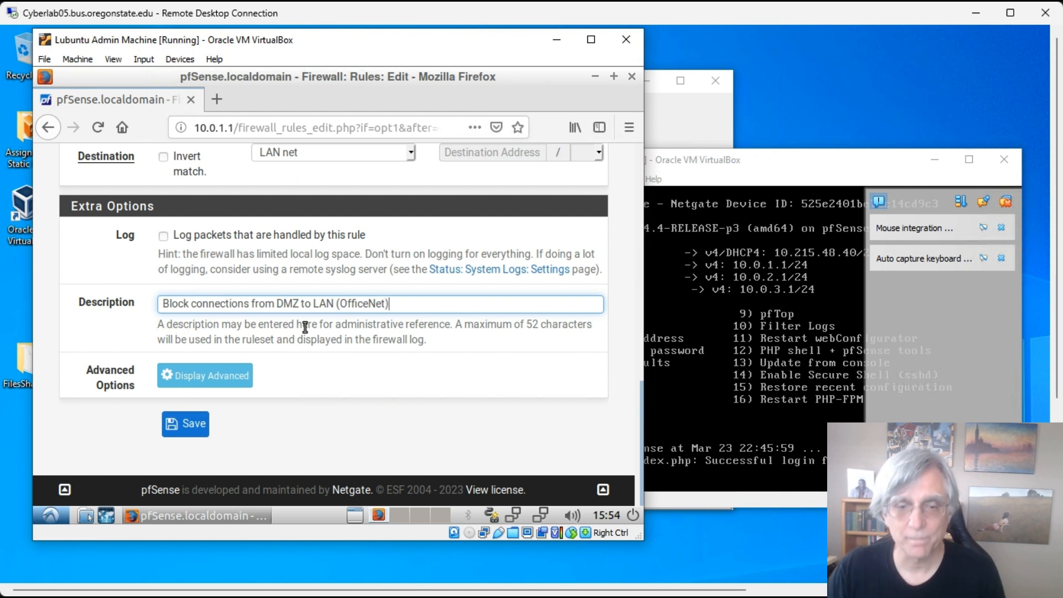
left_click(186, 423)
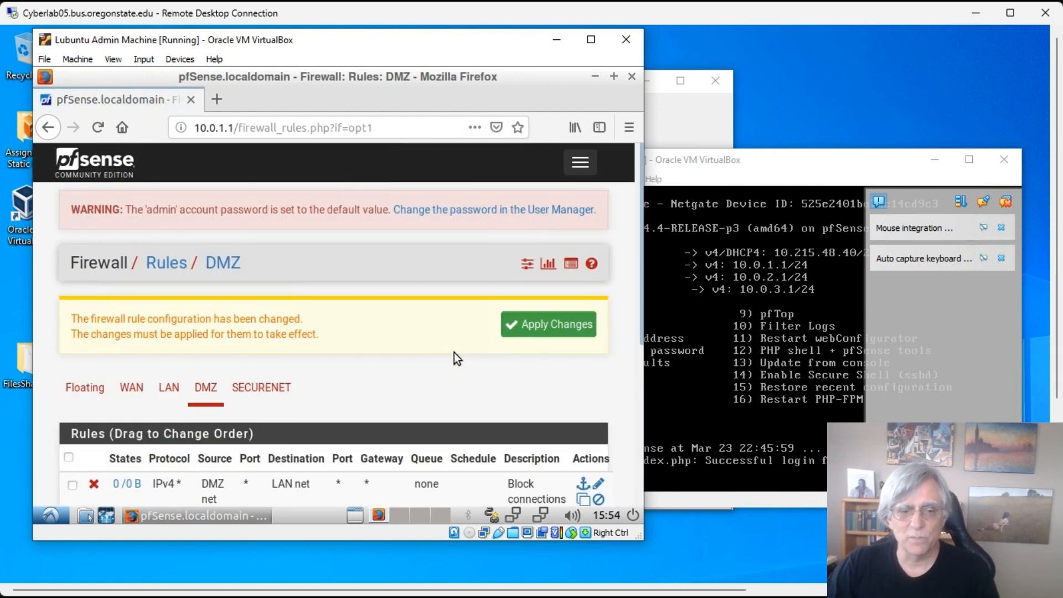
scroll(454, 352, "down", 5)
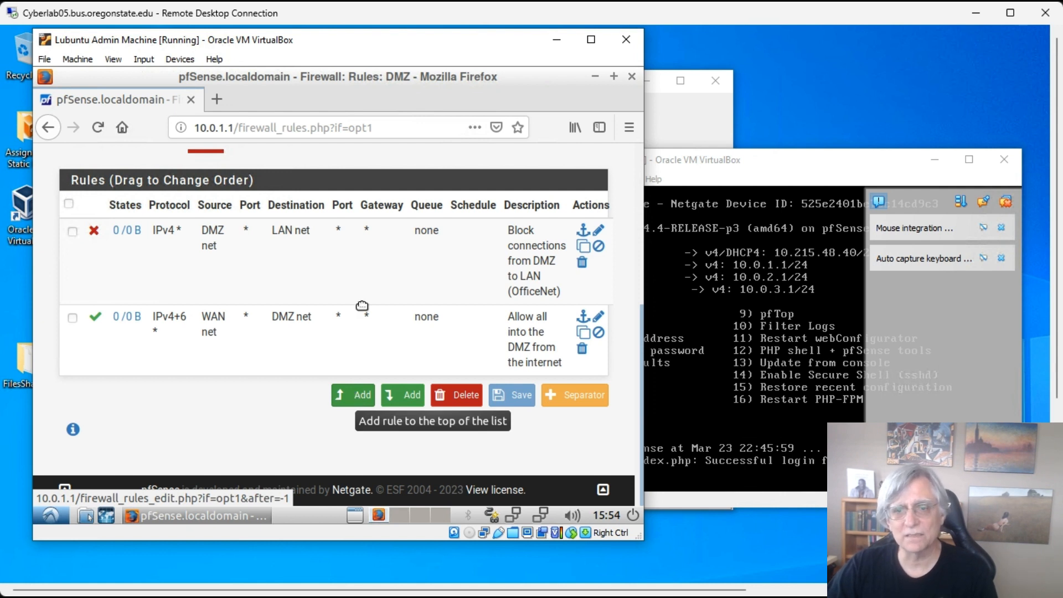
- Copy the DMZ-to-LAN block rule and change its destination to SECURENET net
left_click(583, 245)
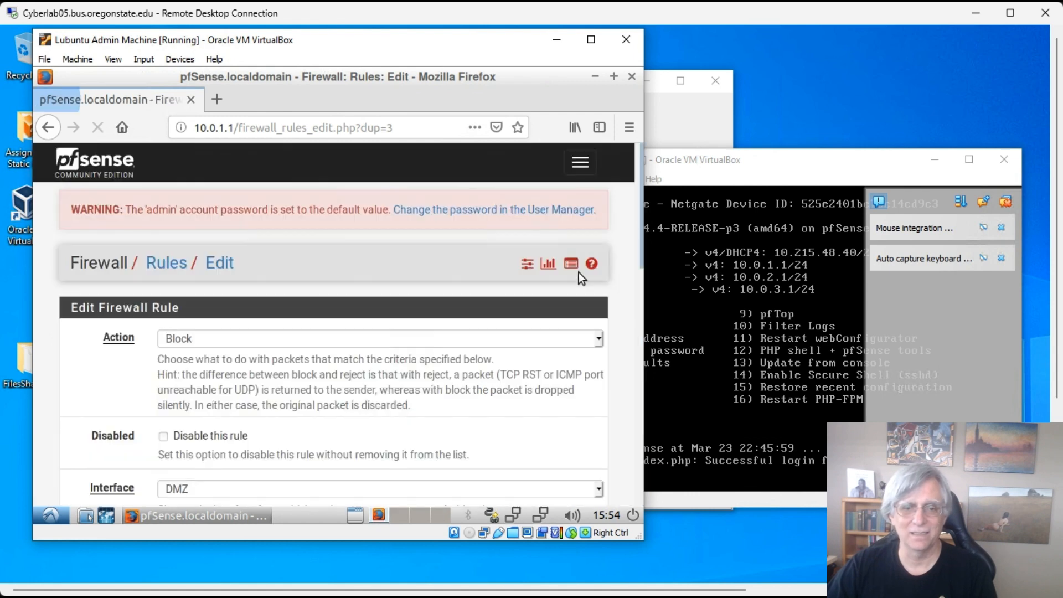
scroll(440, 266, "down", 5)
scroll(438, 271, "down", 3)
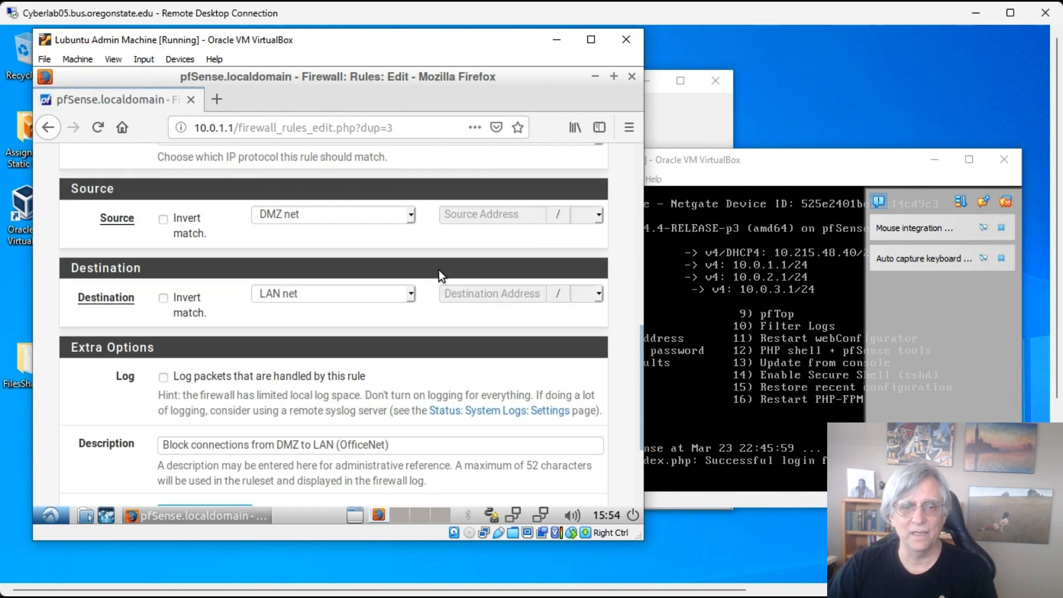
left_click(410, 295)
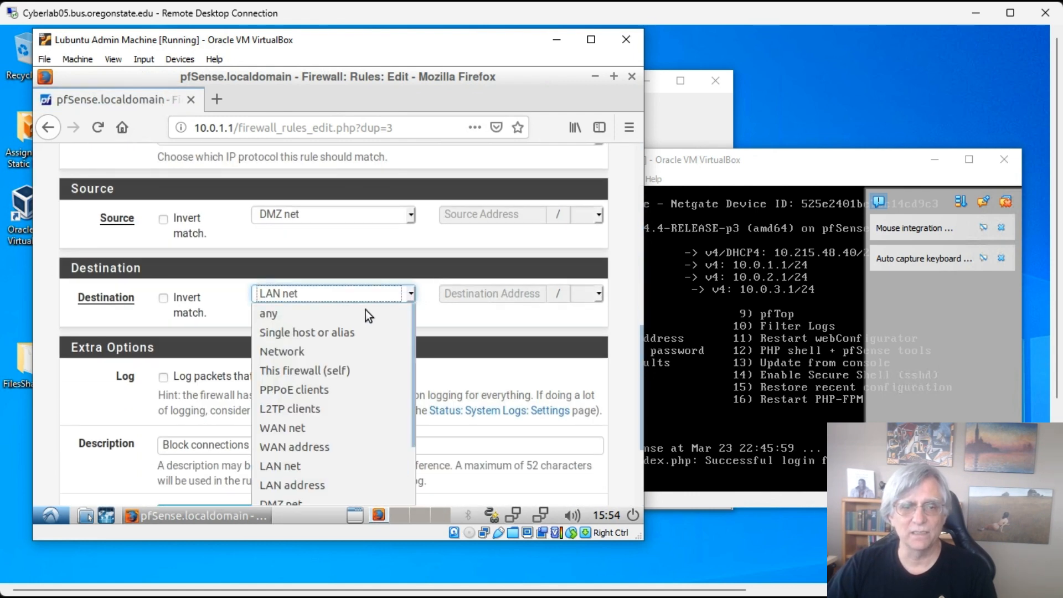
scroll(328, 376, "down", 1)
scroll(328, 369, "down", 1)
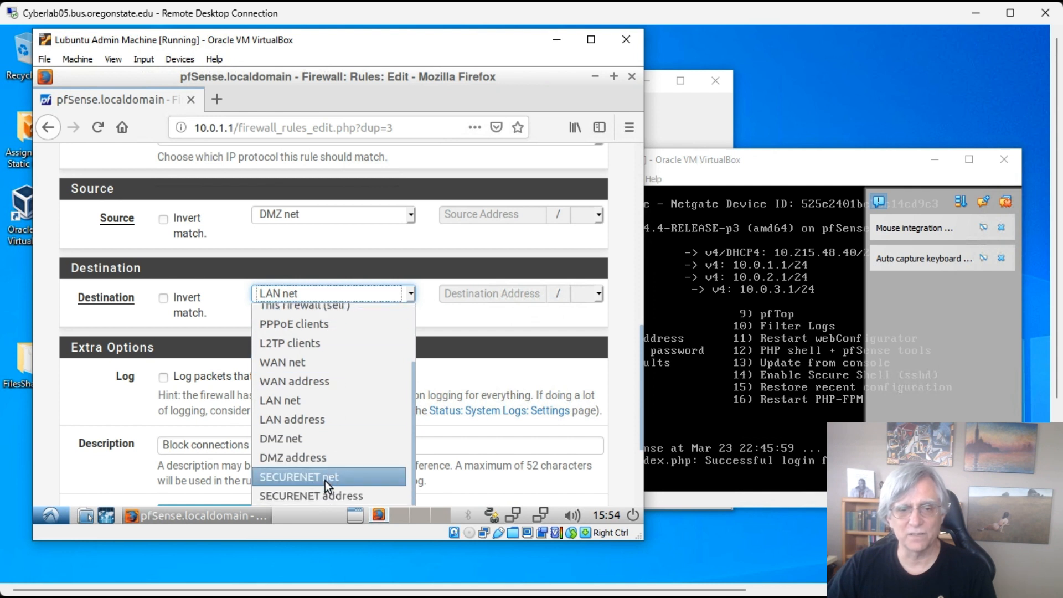
left_click(337, 471)
scroll(382, 317, "down", 3)
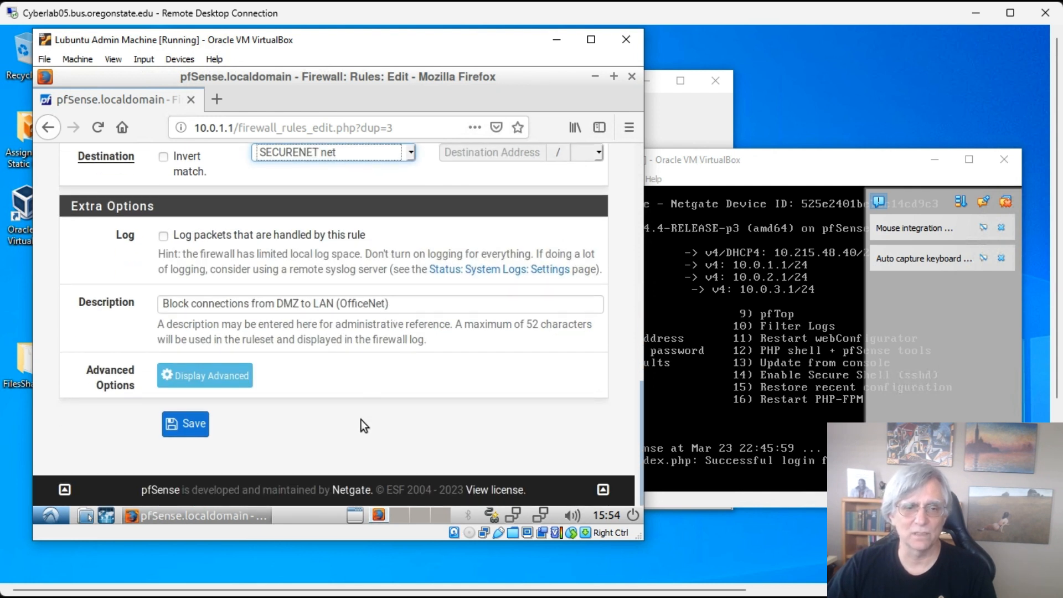
- Change the description to 'Block connections from DMZ to SecureNet' and save the copy
left_click(319, 304)
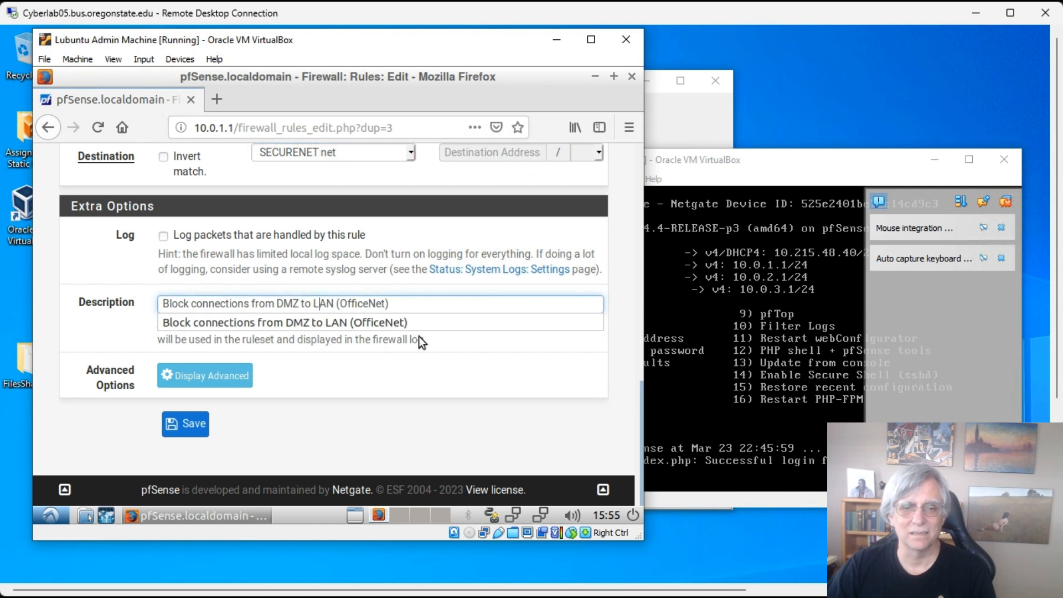
key("Left")
key("shift+End")
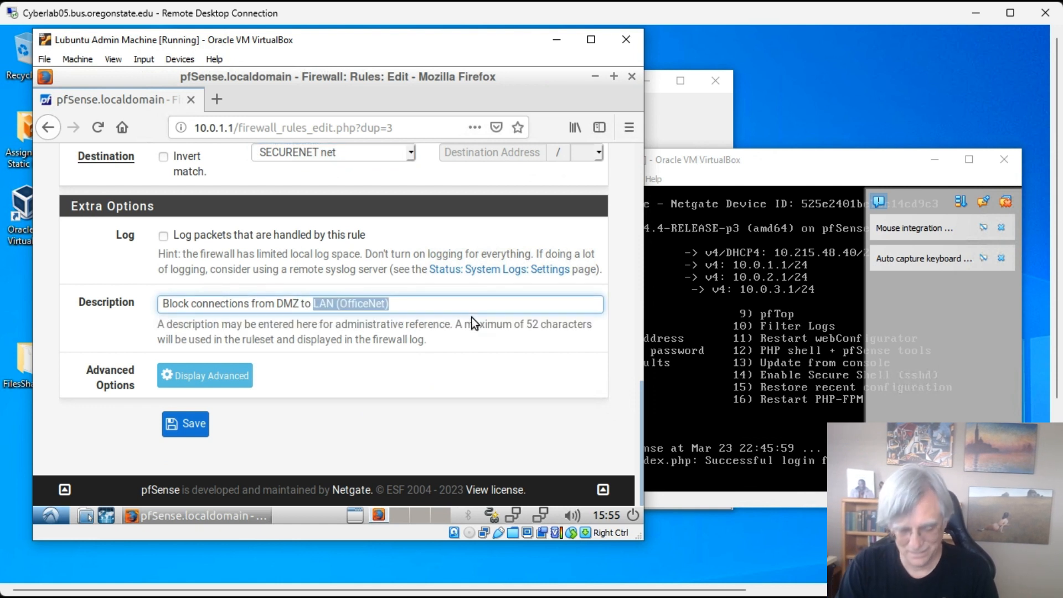
type("SecureNet")
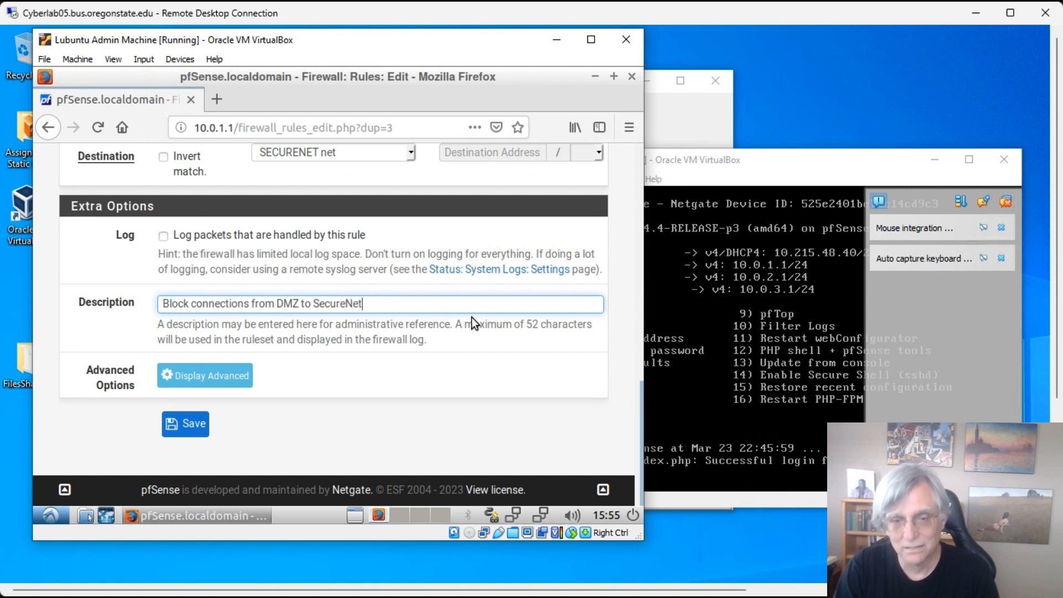
left_click(189, 424)
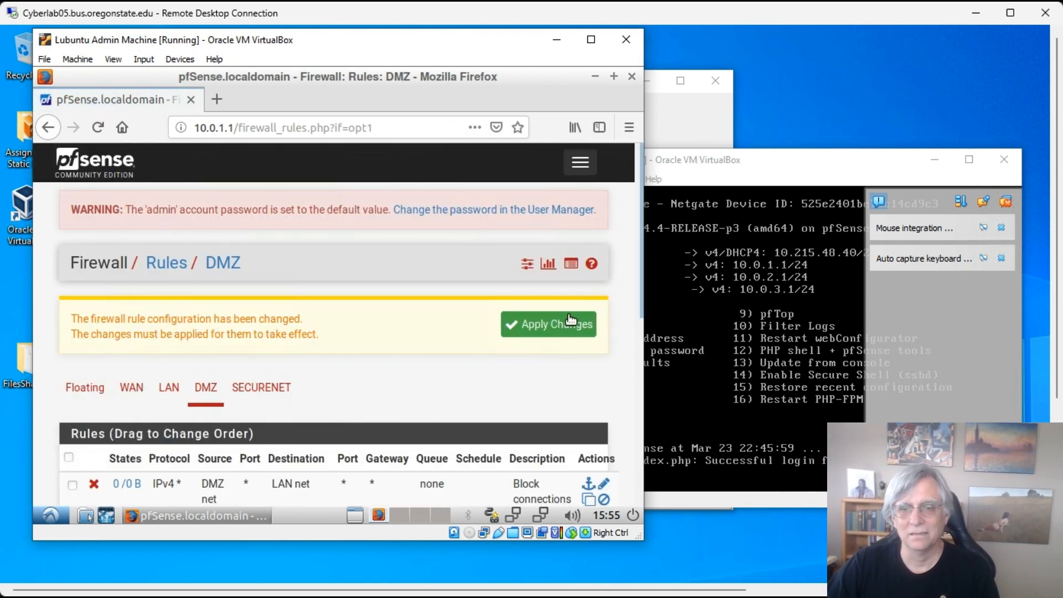
scroll(550, 351, "down", 5)
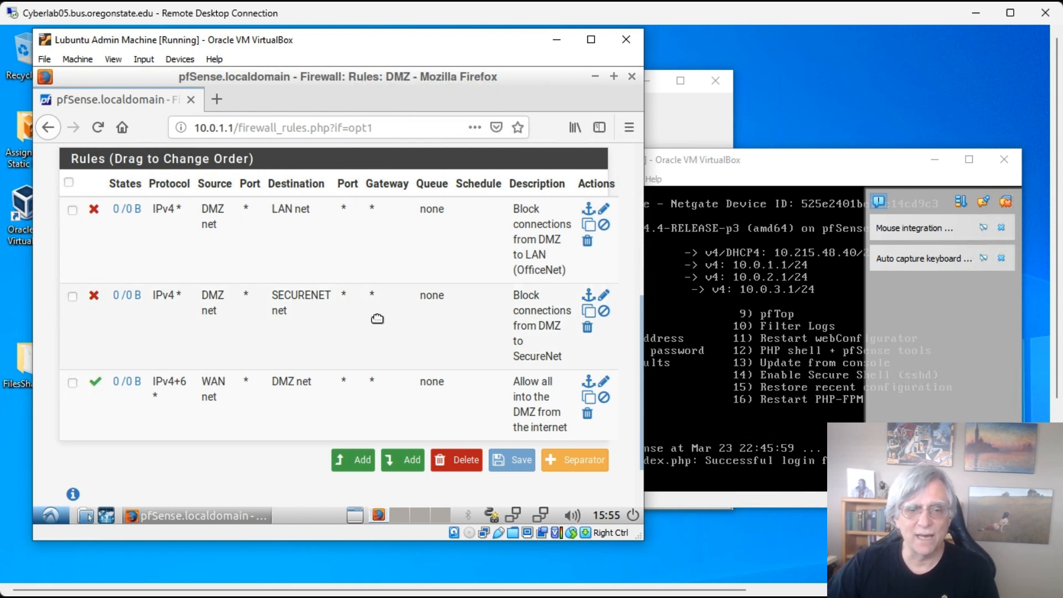
- Add a new top DMZ rule from DMZ net to WAN net matching any protocol
left_click(352, 460)
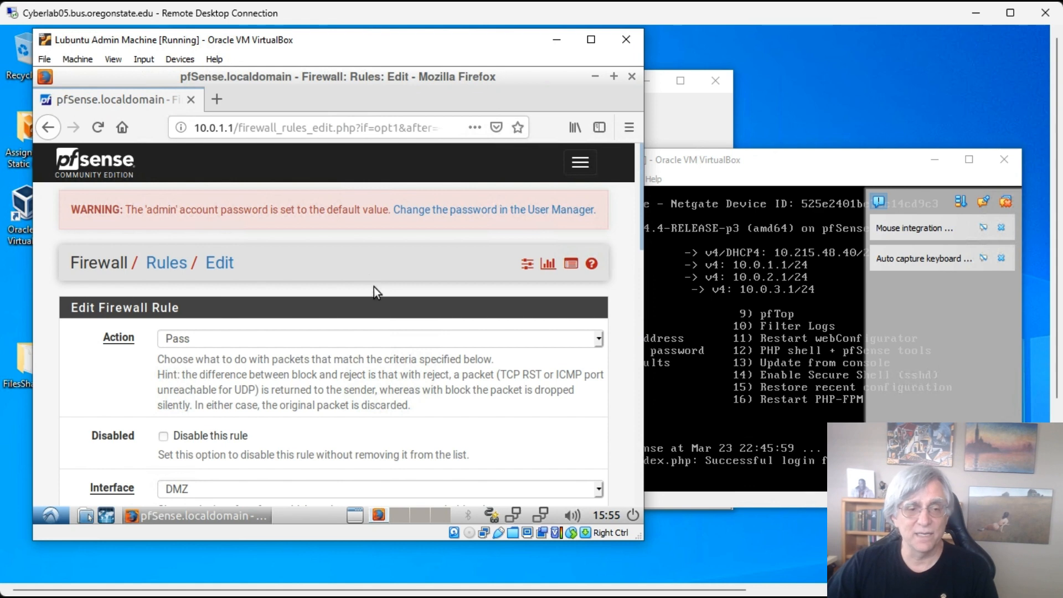
scroll(408, 343, "down", 5)
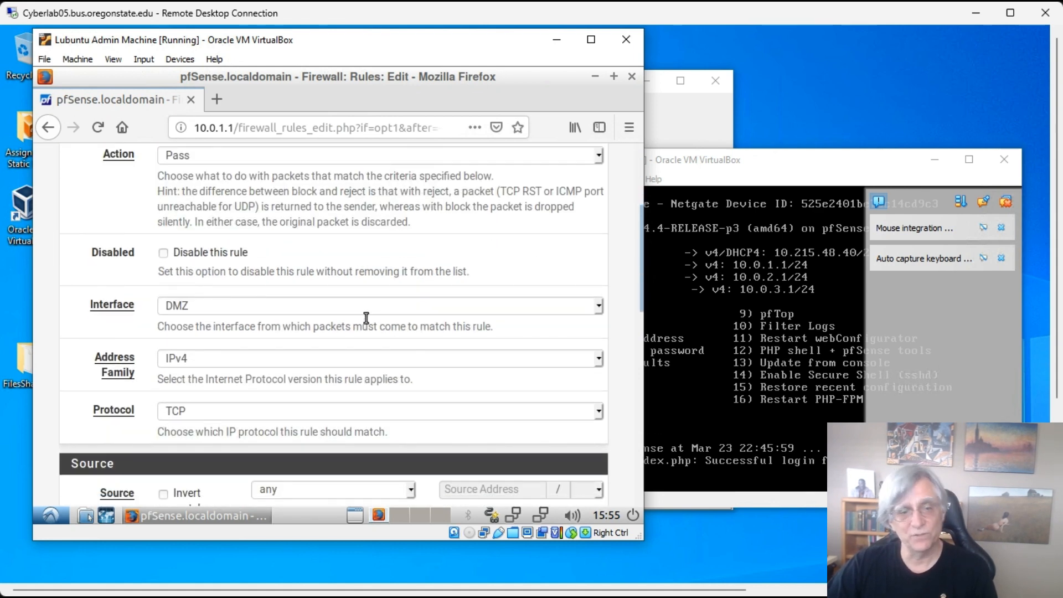
scroll(360, 313, "down", 5)
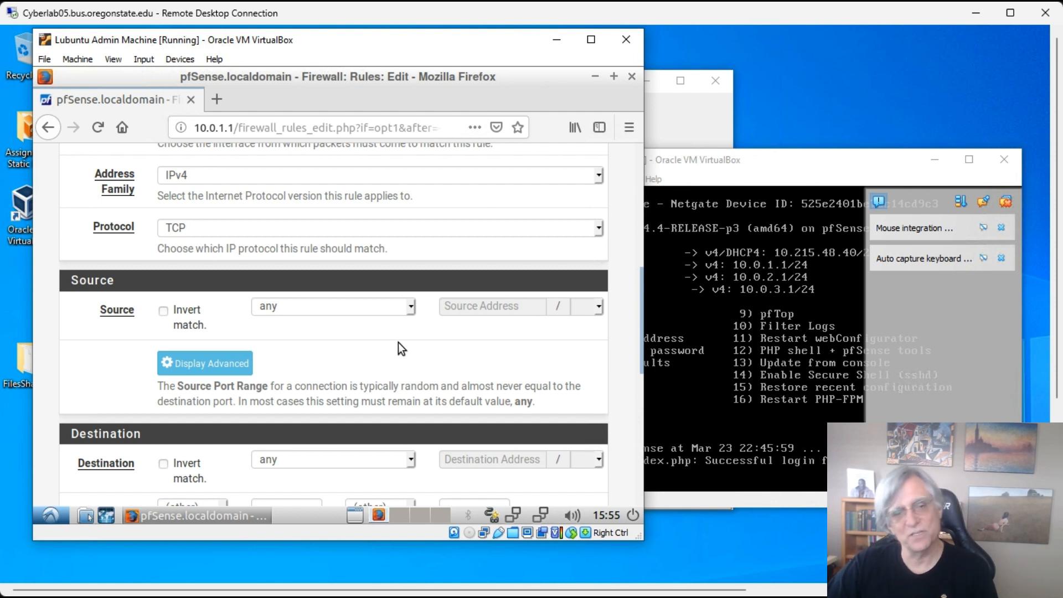
scroll(390, 348, "down", 1)
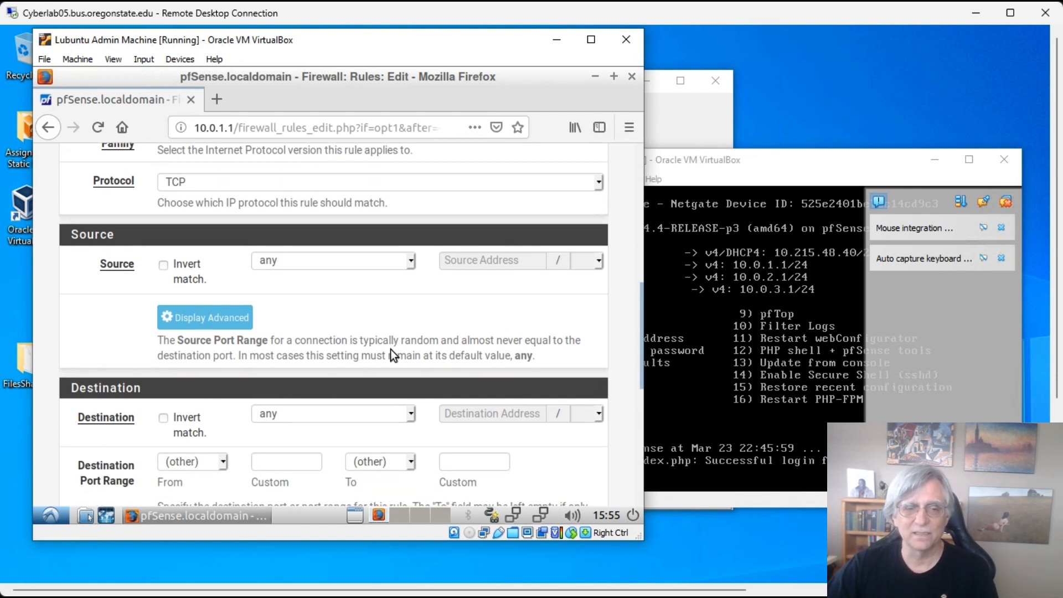
left_click(413, 264)
left_click(323, 451)
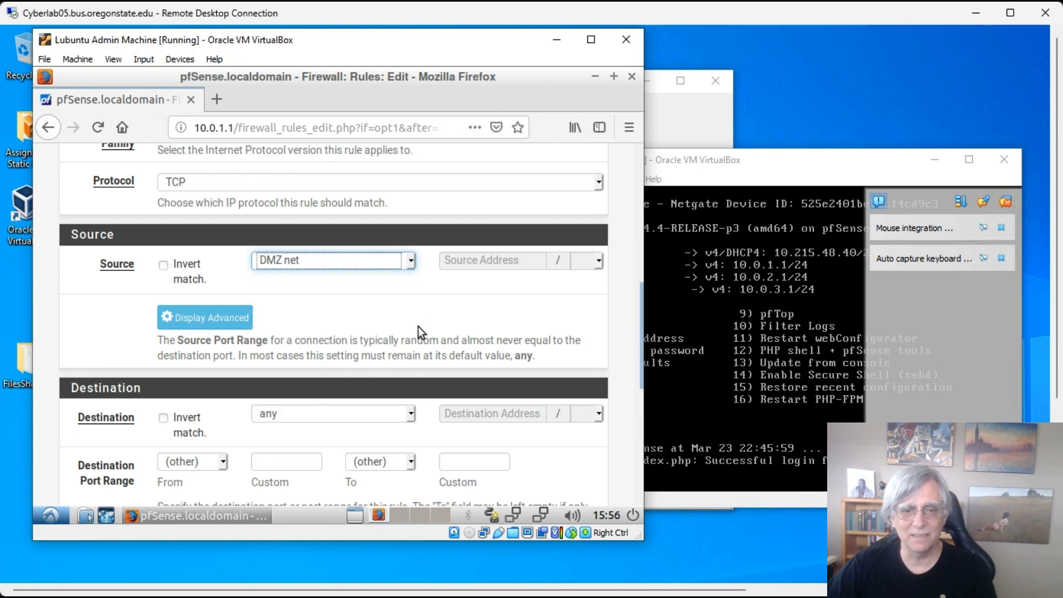
scroll(421, 332, "down", 3)
left_click(412, 277)
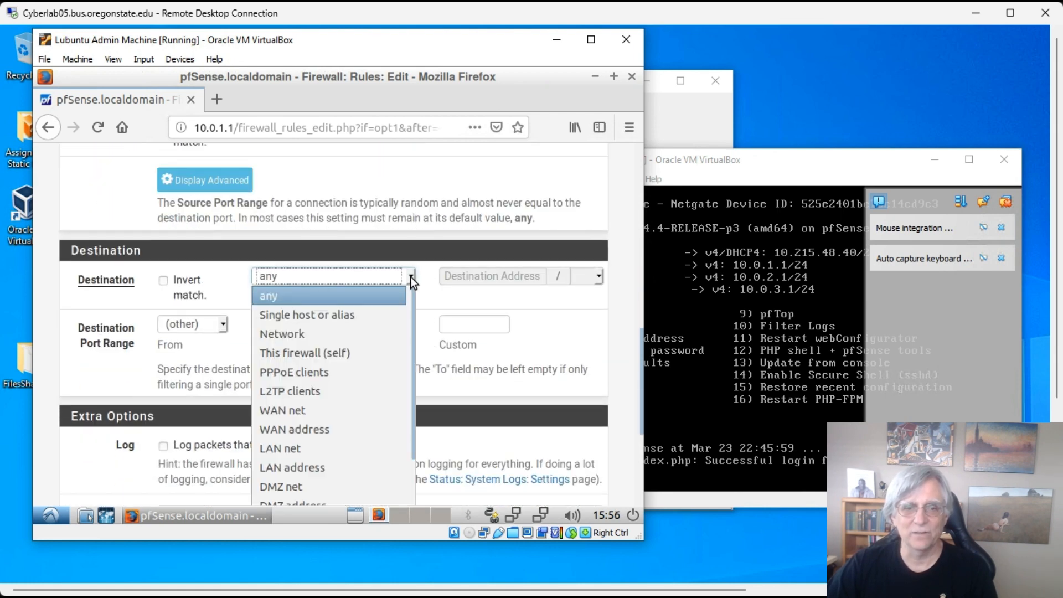
left_click(315, 409)
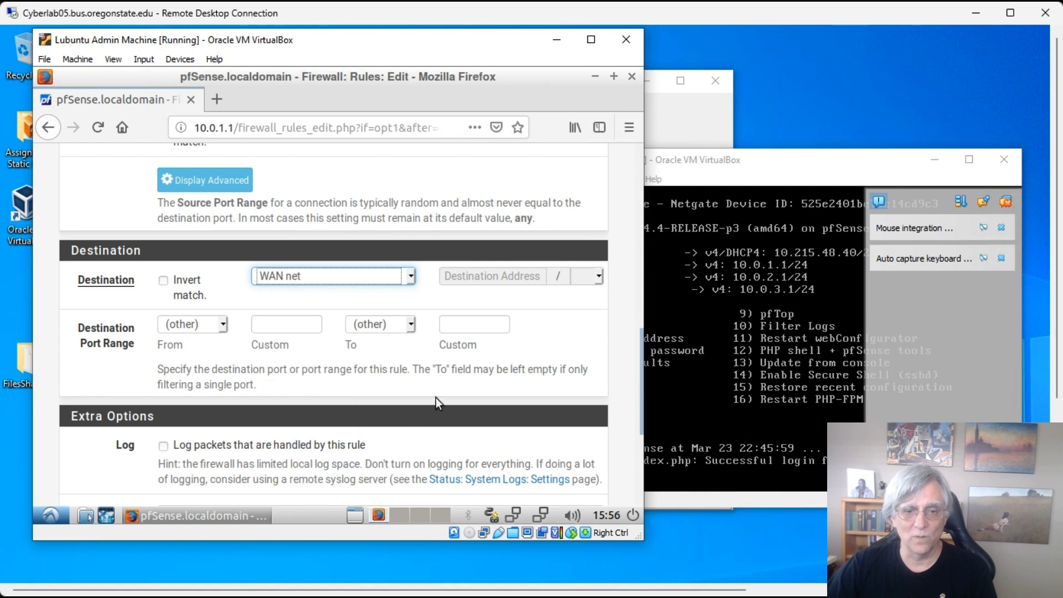
scroll(434, 384, "up", 6)
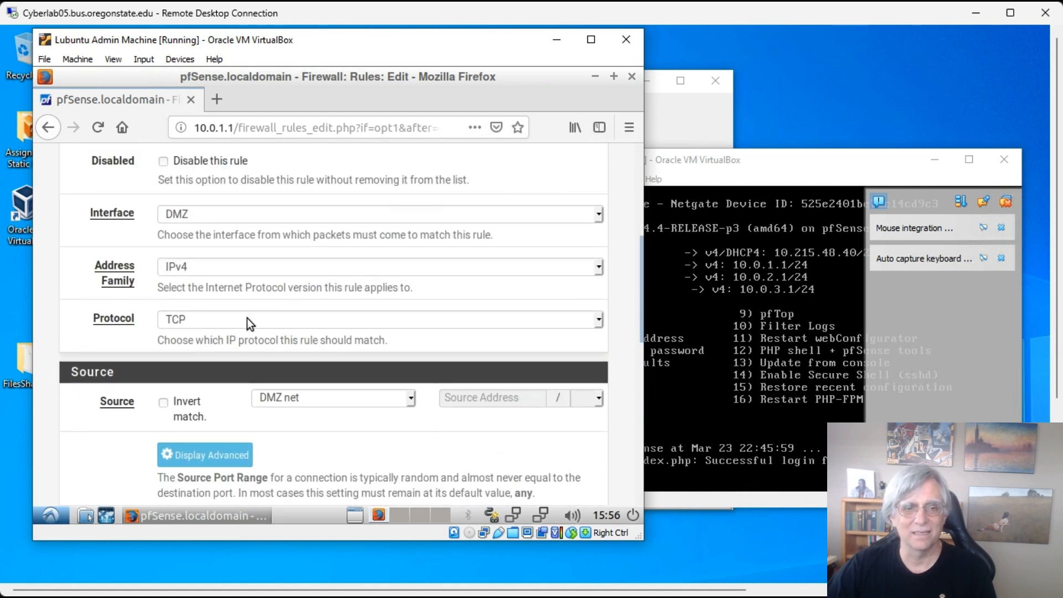
left_click(246, 317)
left_click(211, 340)
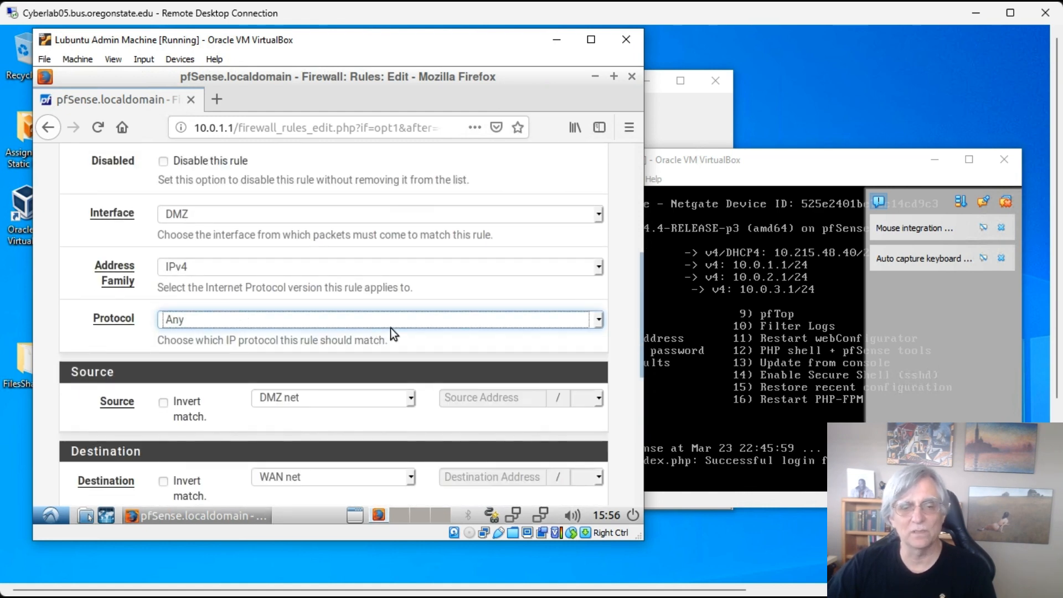
- Start typing the description 'All DMZ devices to reach out to the internet'
scroll(387, 333, "down", 5)
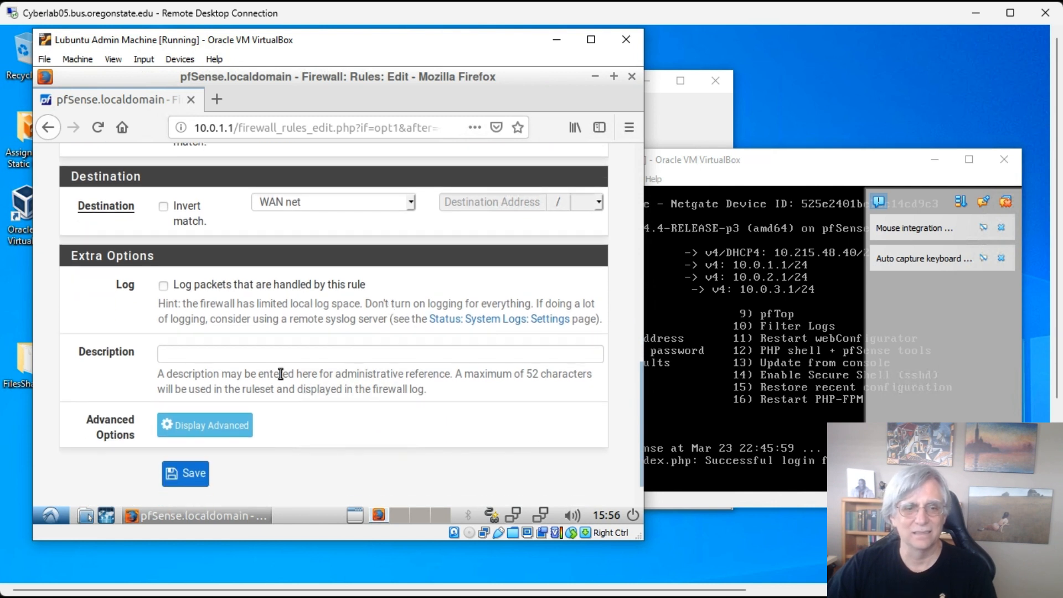
left_click(275, 355)
type("All")
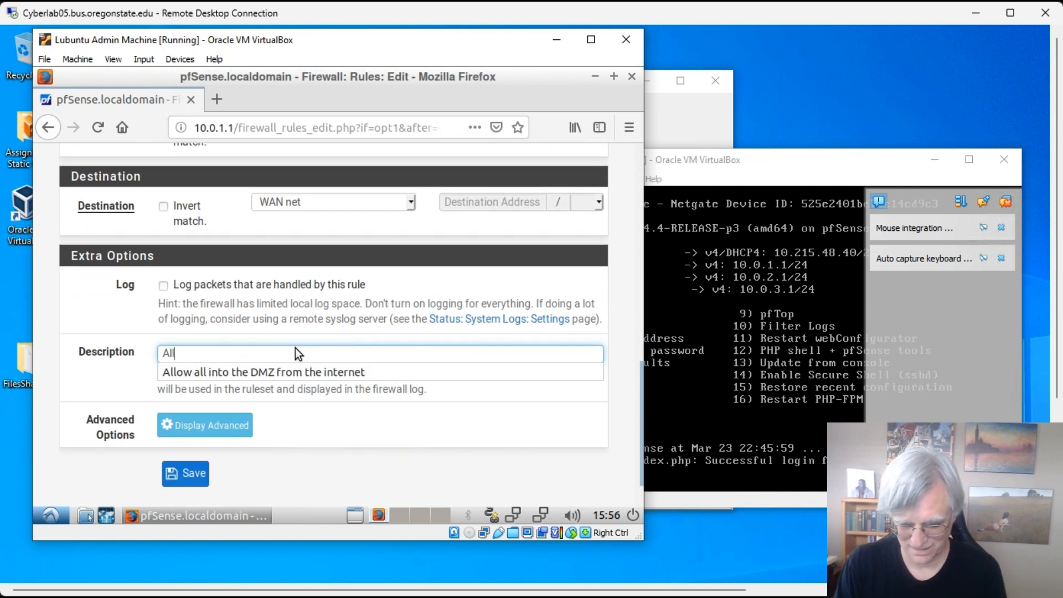
type(" DMZ d")
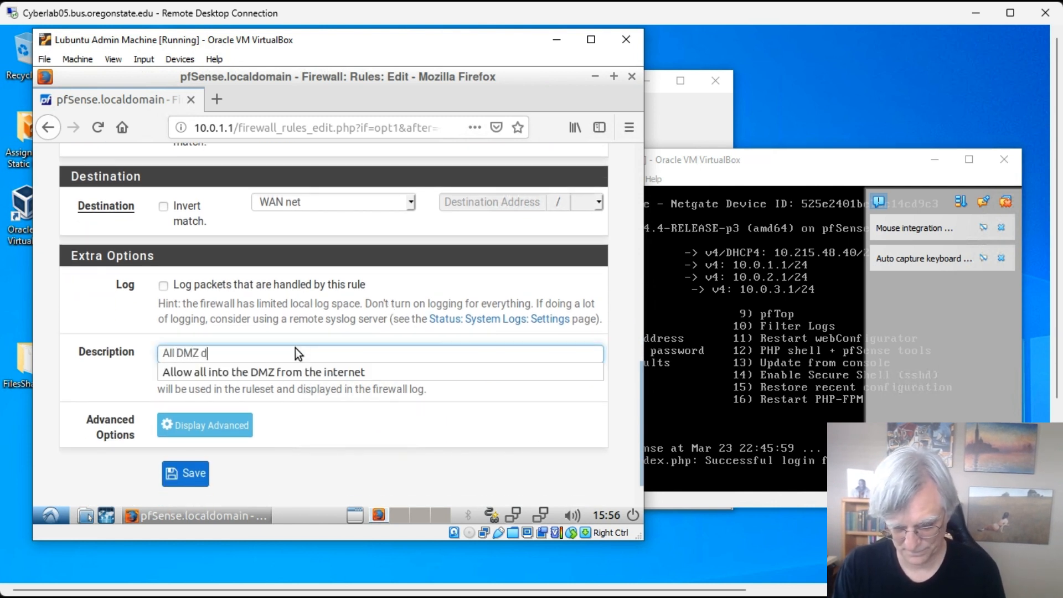
type("evices t")
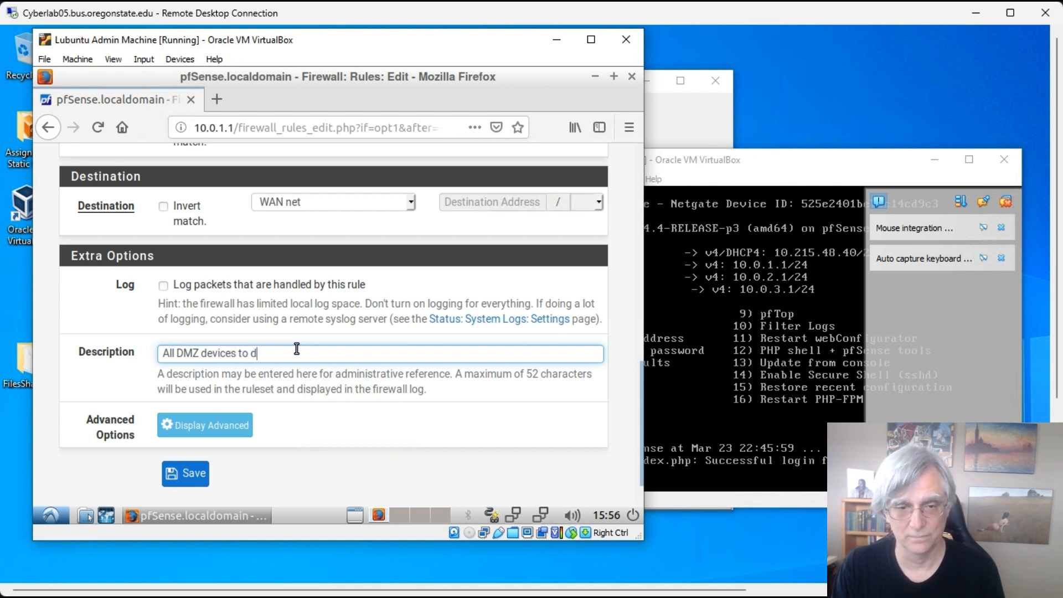
type("o d")
key("BackSpace")
type("reach ")
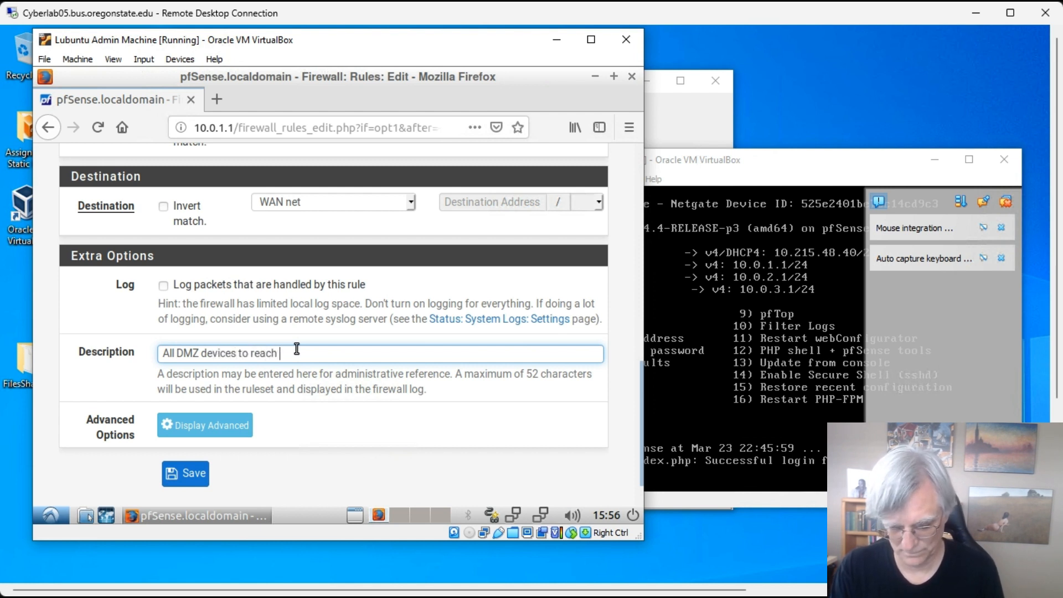
type("out to the in")
type("tern")
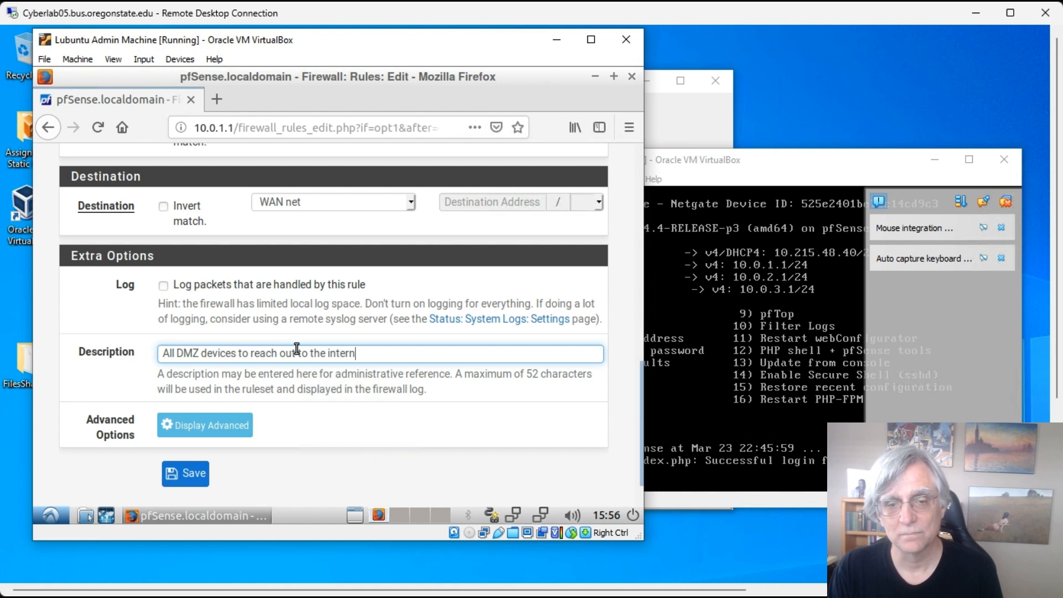
type("et")
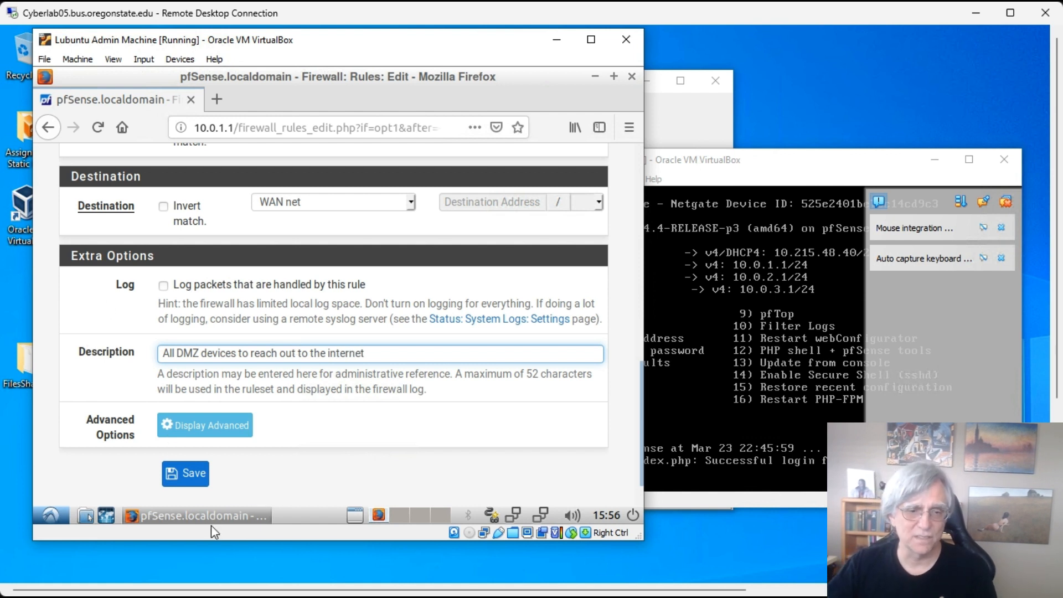
- Save the DMZ-to-internet pass rule, check the list, and start another rule at the bottom
left_click(187, 473)
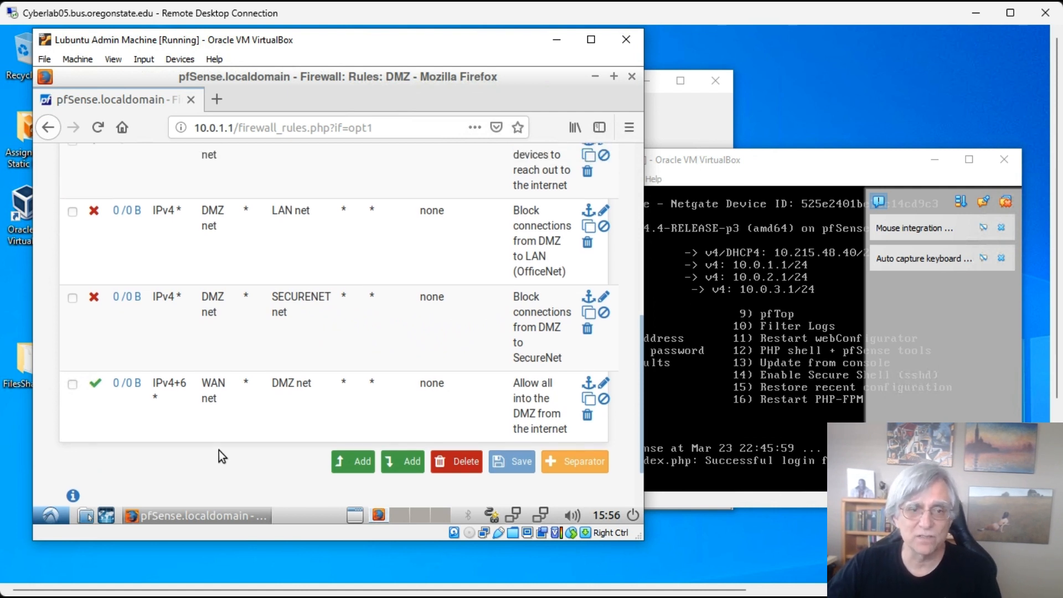
scroll(219, 450, "up", 3)
scroll(293, 256, "down", 2)
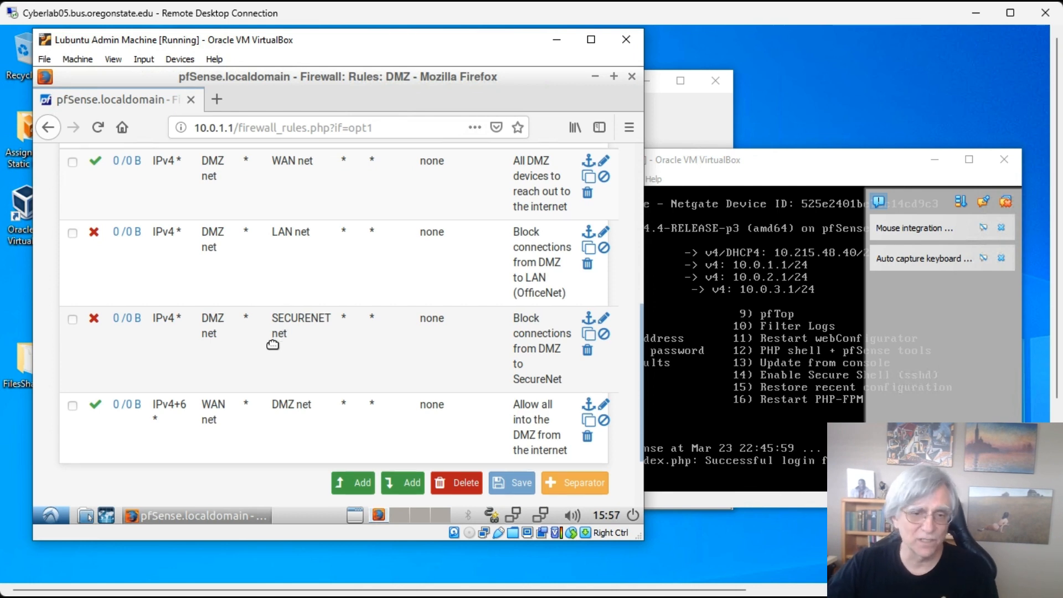
scroll(310, 388, "down", 1)
left_click(405, 443)
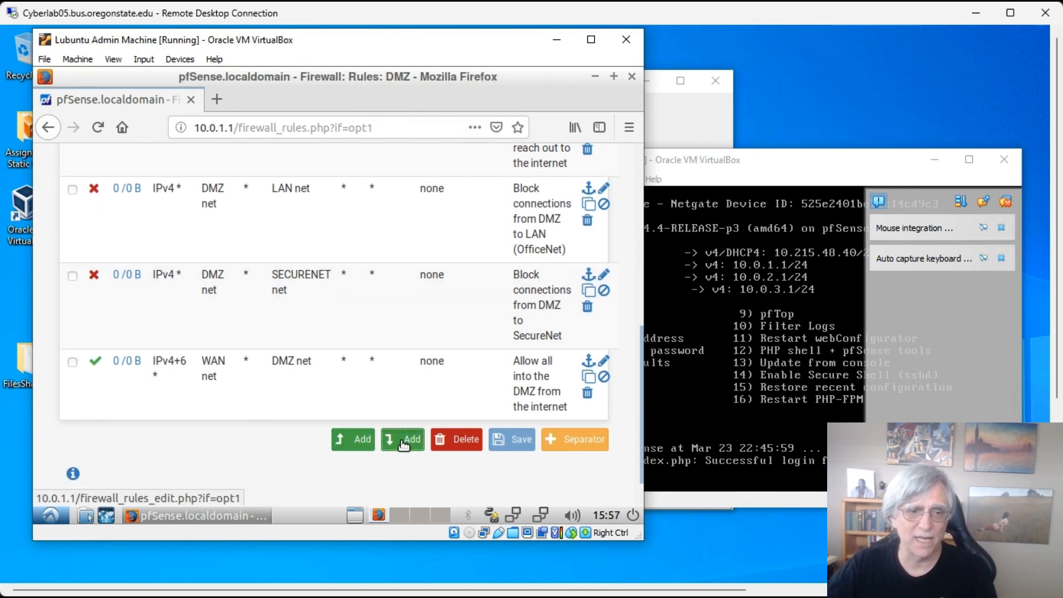
- Set the new rule to any protocol, from LAN net to DMZ net
scroll(299, 283, "down", 4)
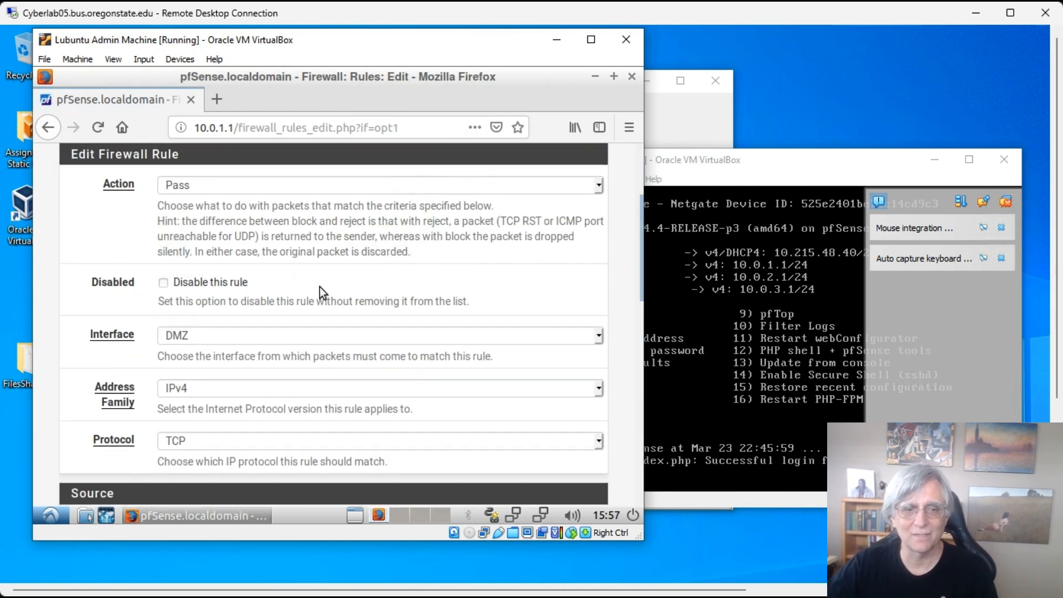
scroll(592, 212, "up", 1)
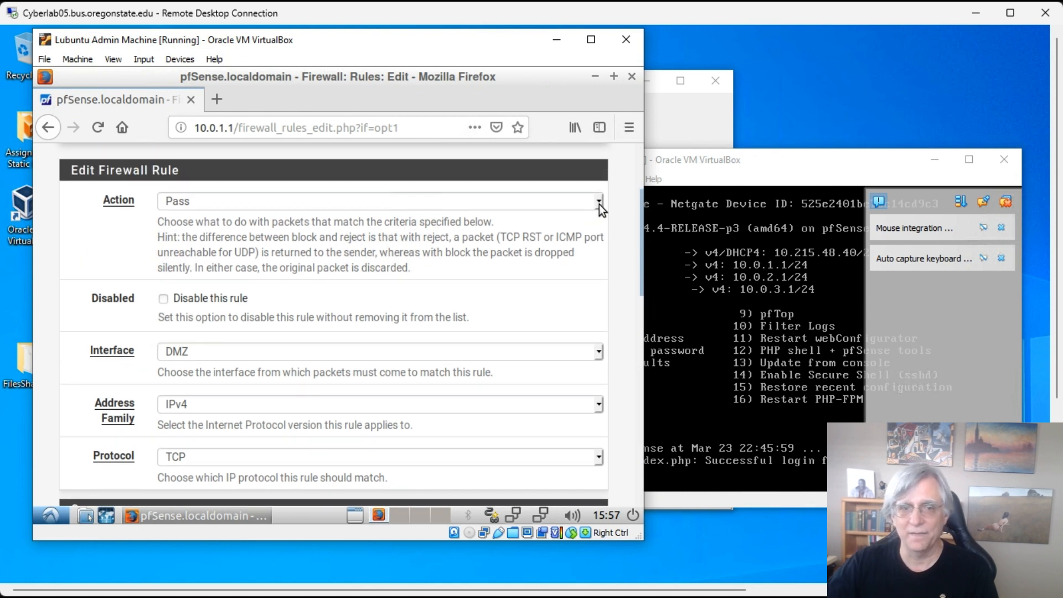
scroll(418, 301, "down", 3)
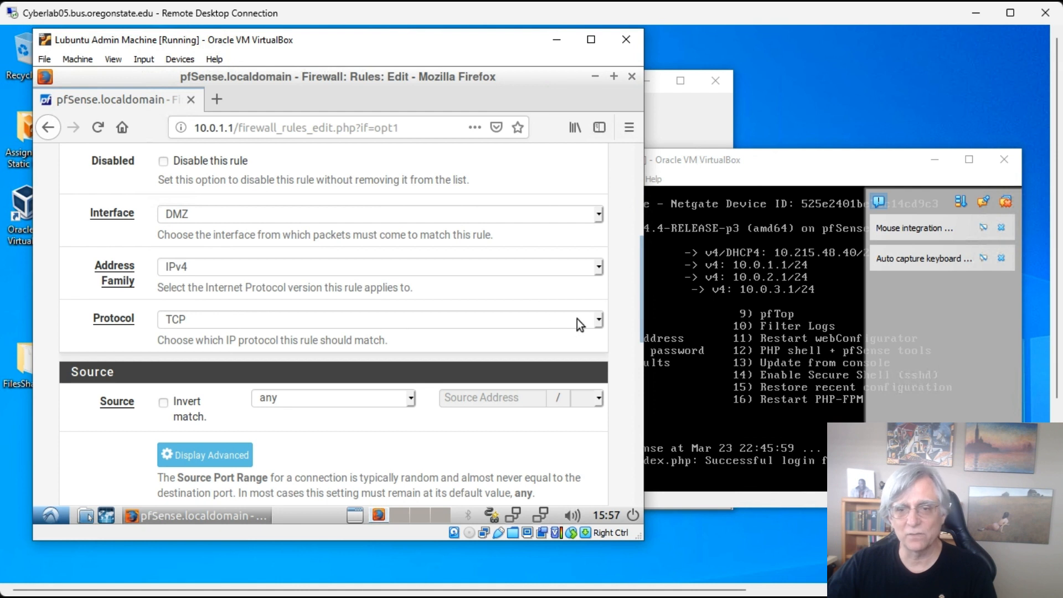
left_click(600, 320)
left_click(240, 336)
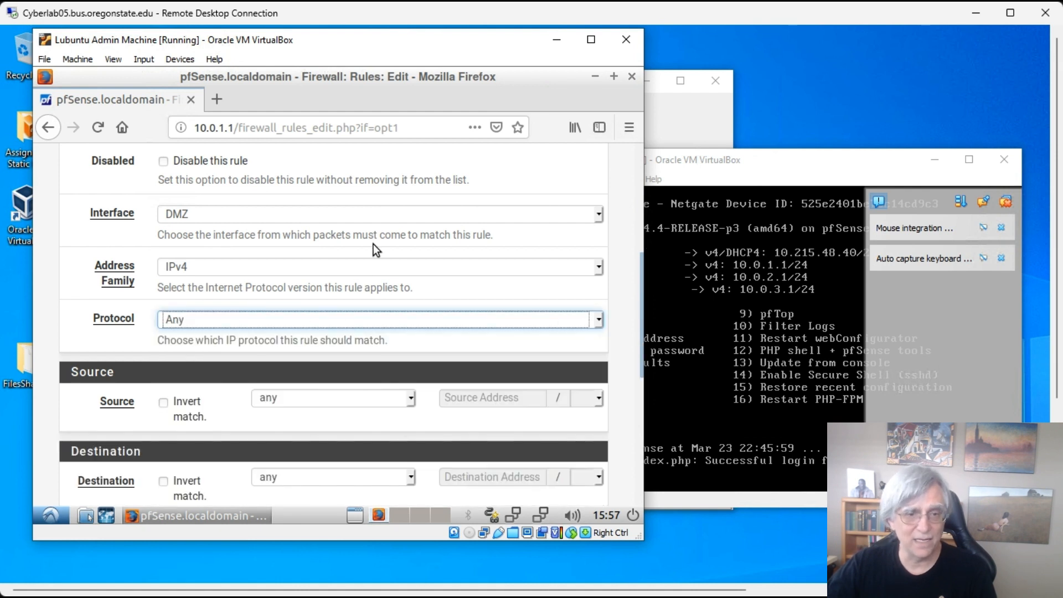
scroll(388, 253, "down", 3)
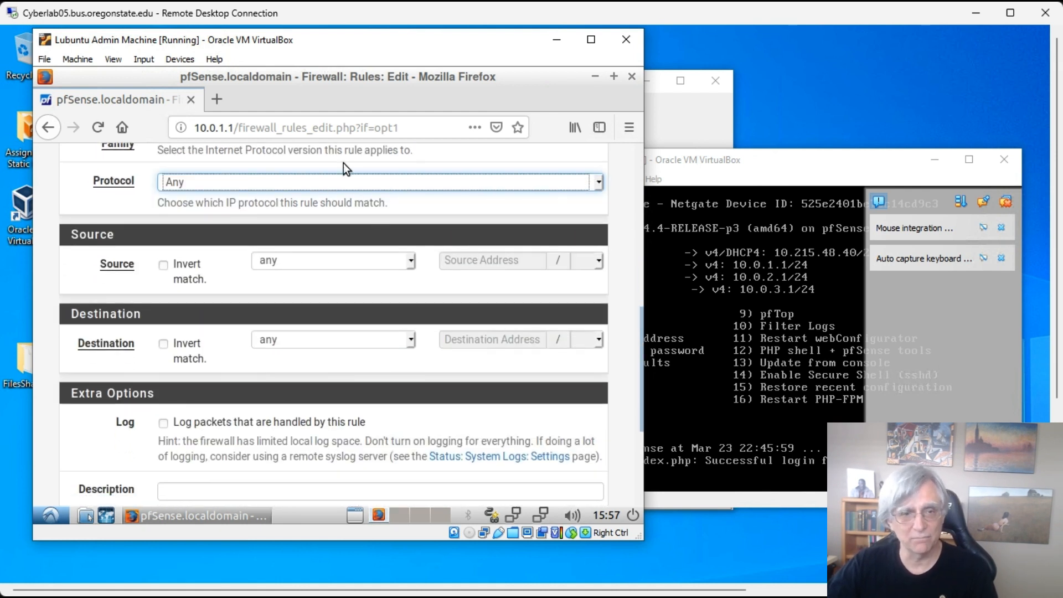
left_click(410, 260)
left_click(301, 413)
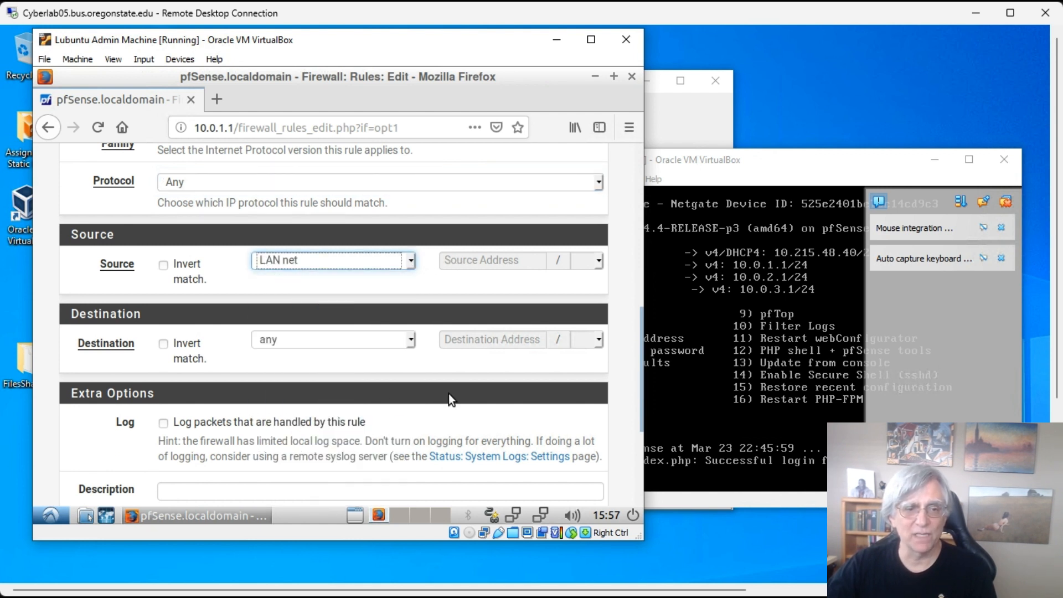
left_click(413, 339)
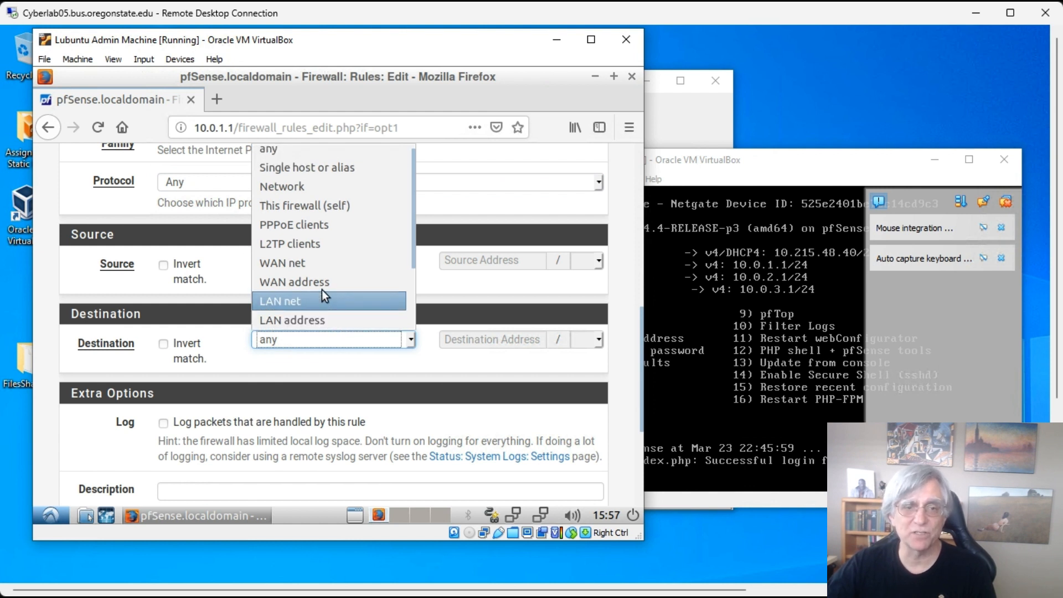
scroll(331, 270, "down", 1)
scroll(332, 271, "up", 1)
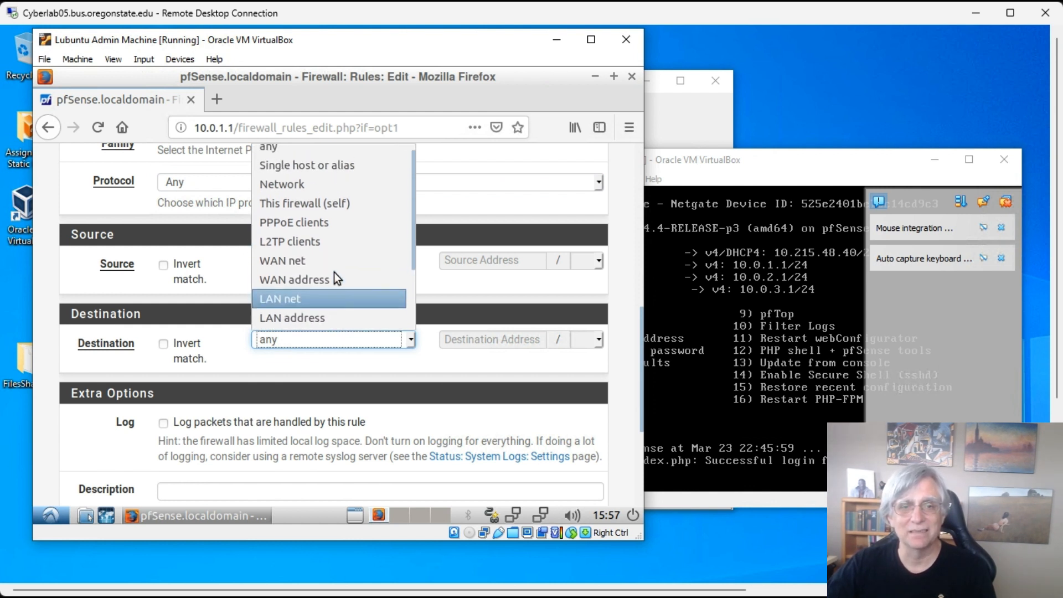
scroll(334, 271, "down", 3)
left_click(318, 265)
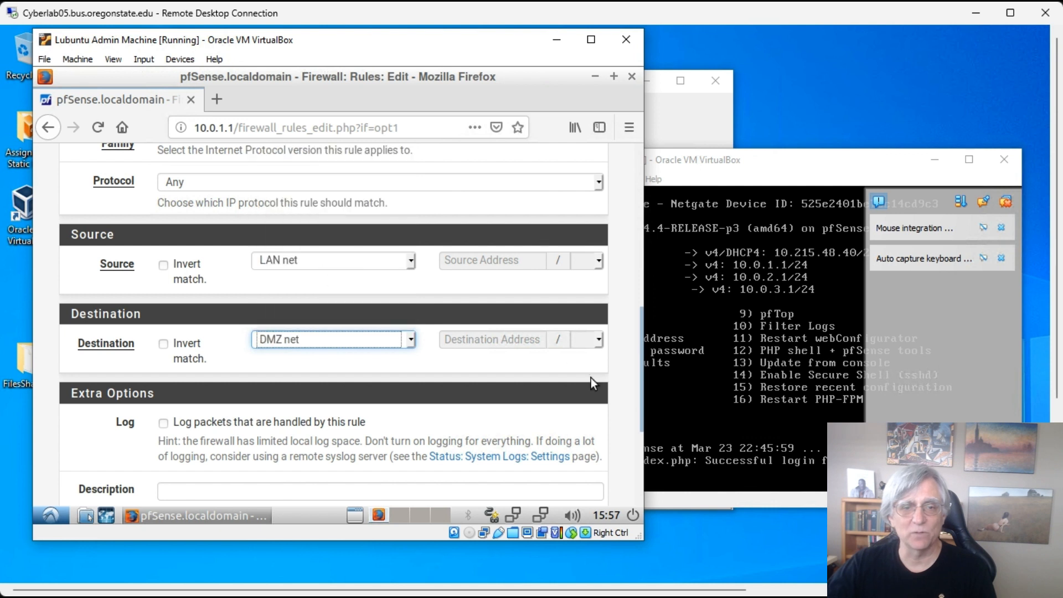
scroll(332, 398, "down", 3)
- Describe it as 'Allows our internal users to use our publicly facing systems'
left_click(238, 396)
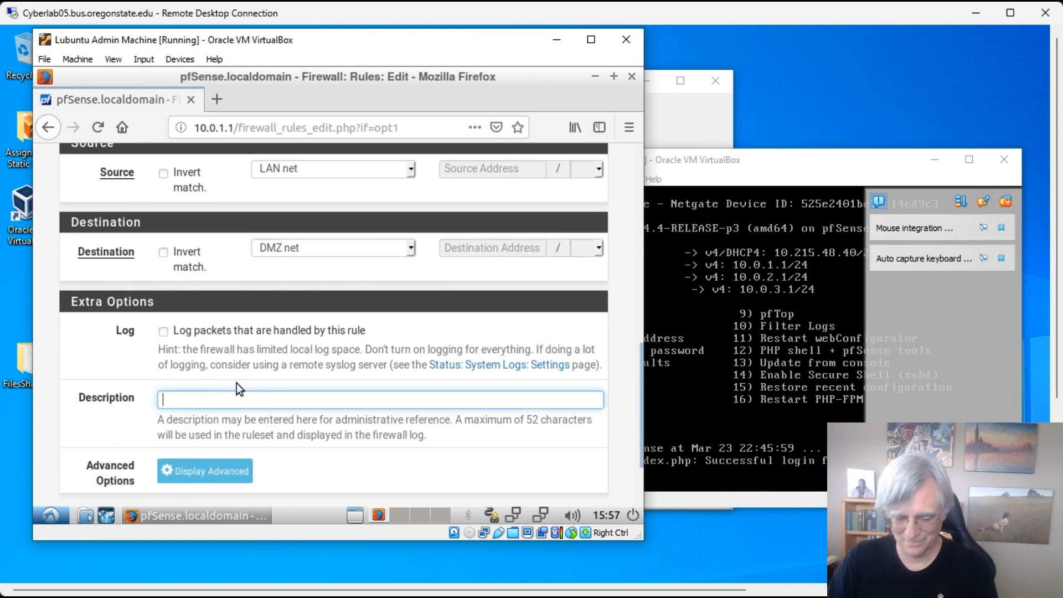
type("Allows our")
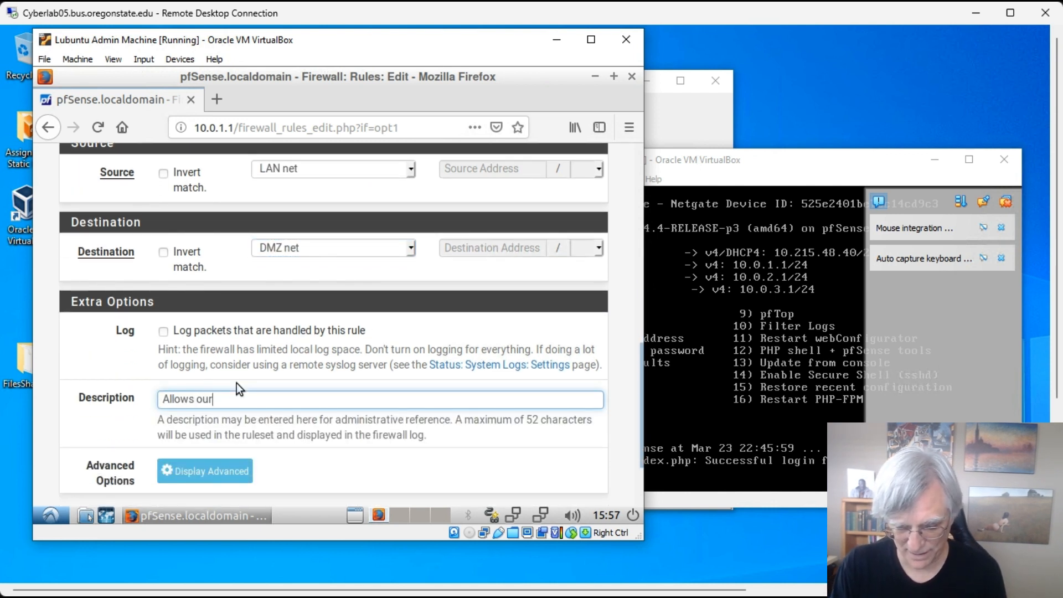
type(" internal user")
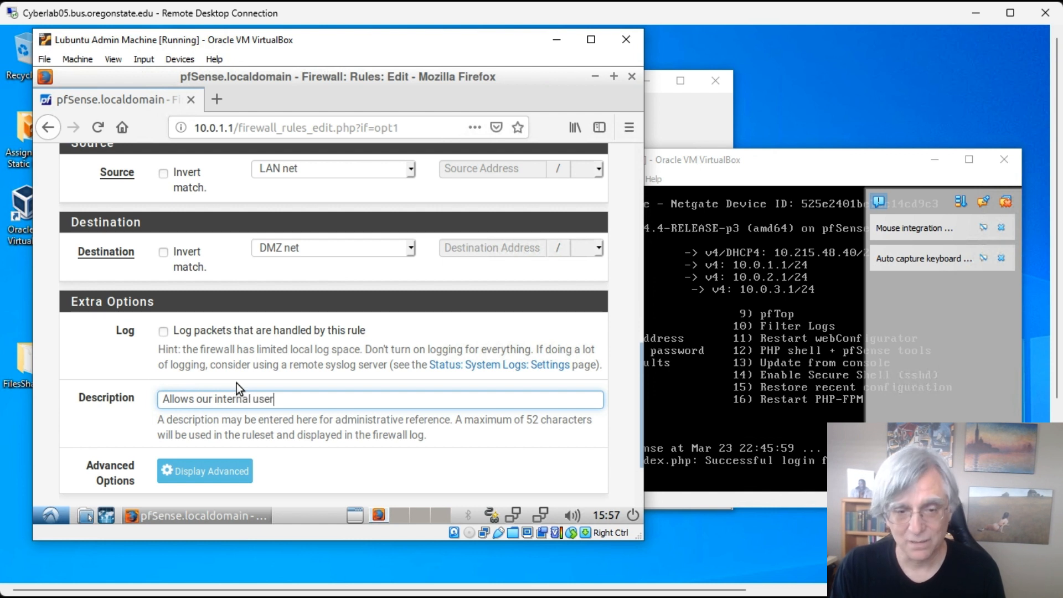
type("s to use ou")
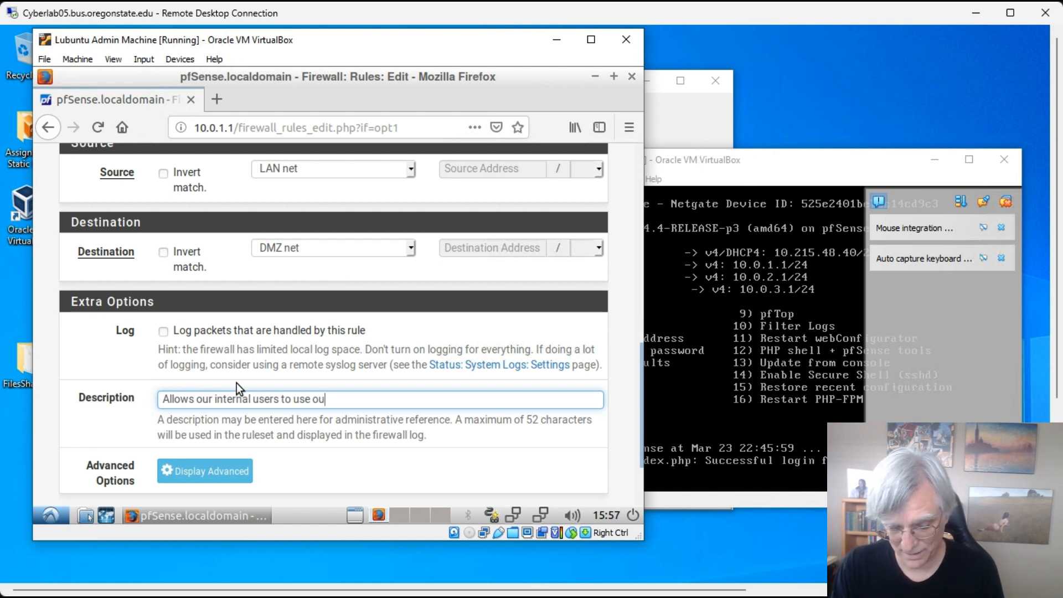
type("r publi")
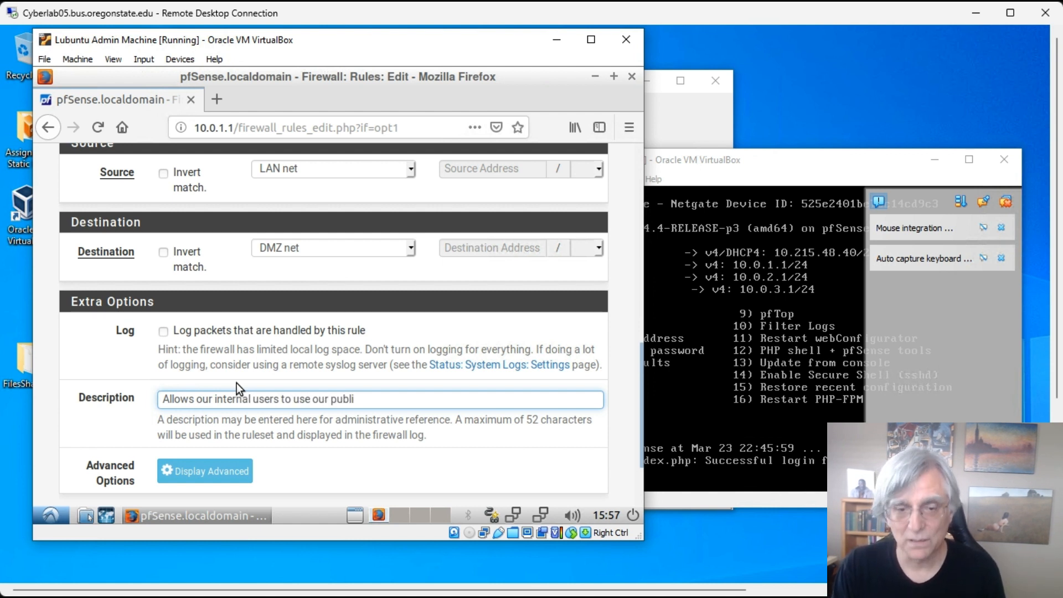
type("c")
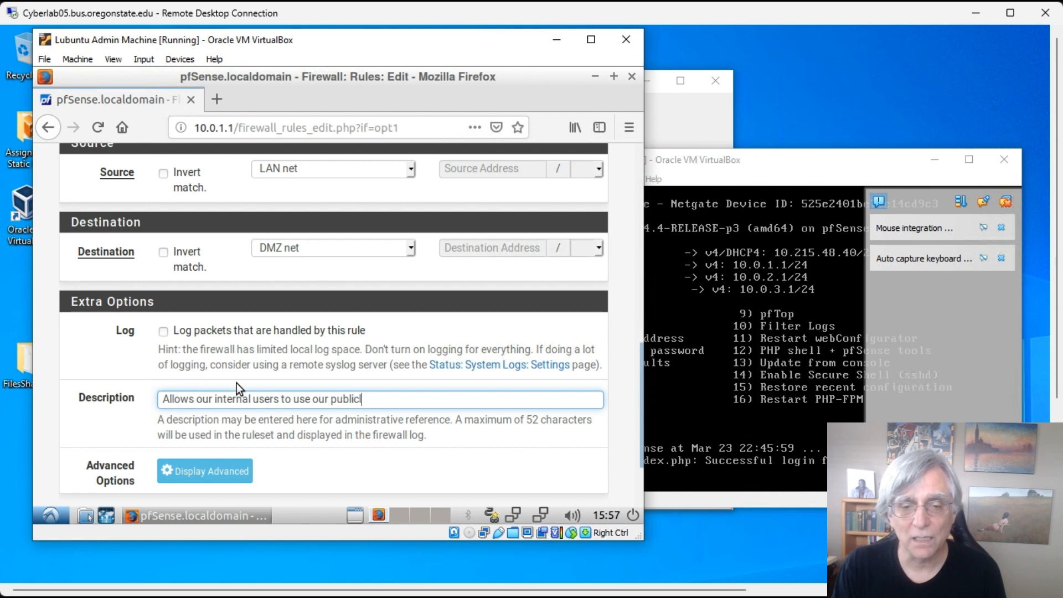
type("ly fa")
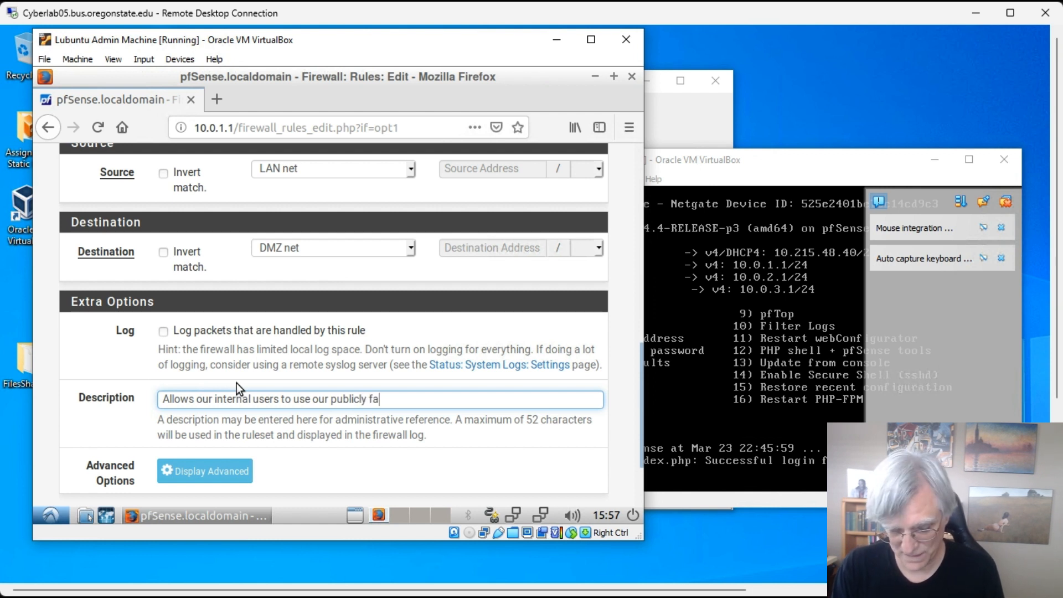
type("cing syst")
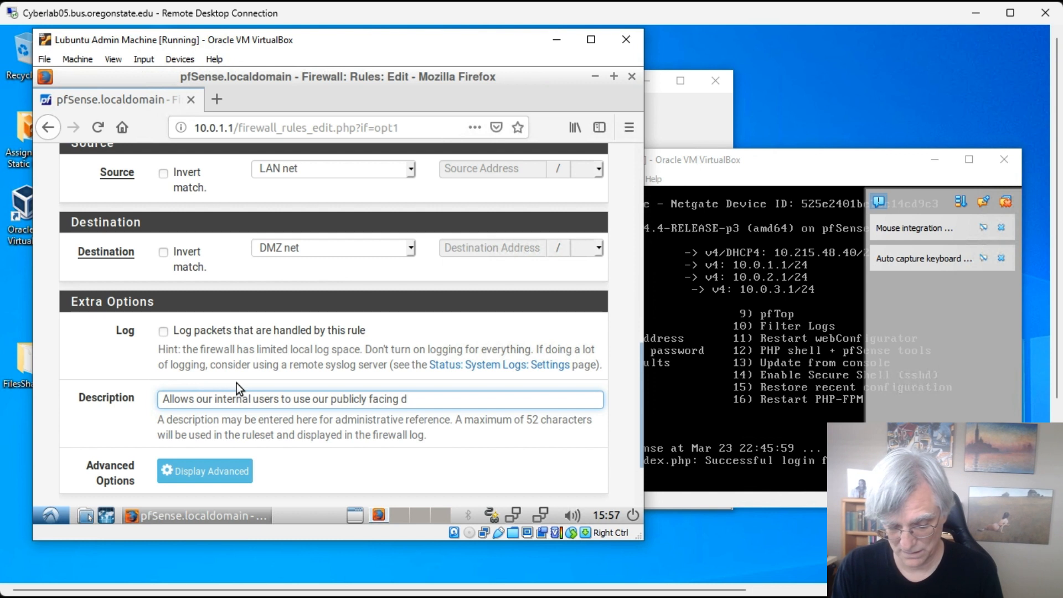
type("ems")
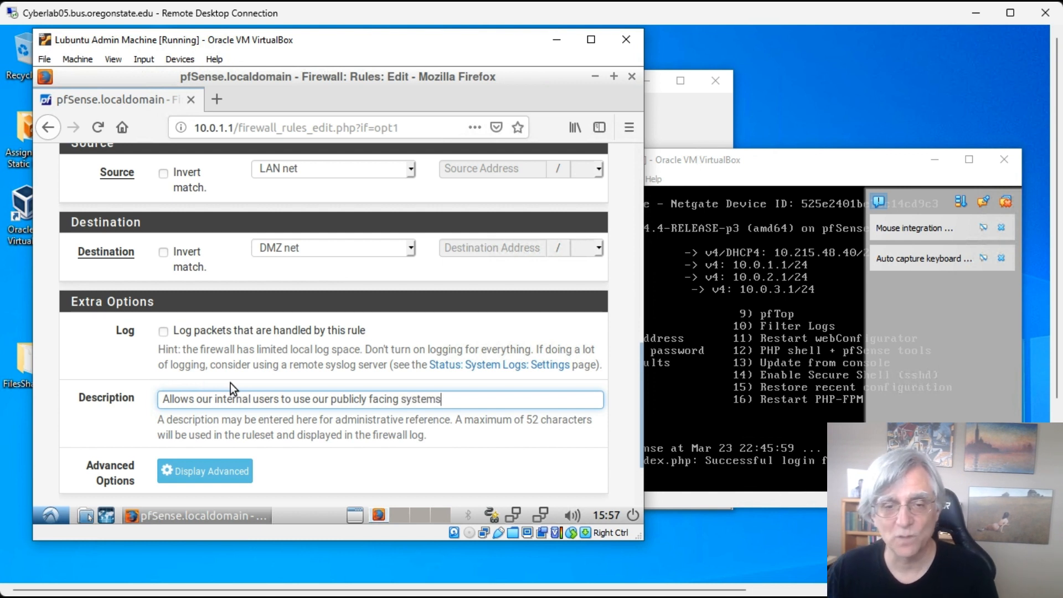
scroll(278, 455, "down", 3)
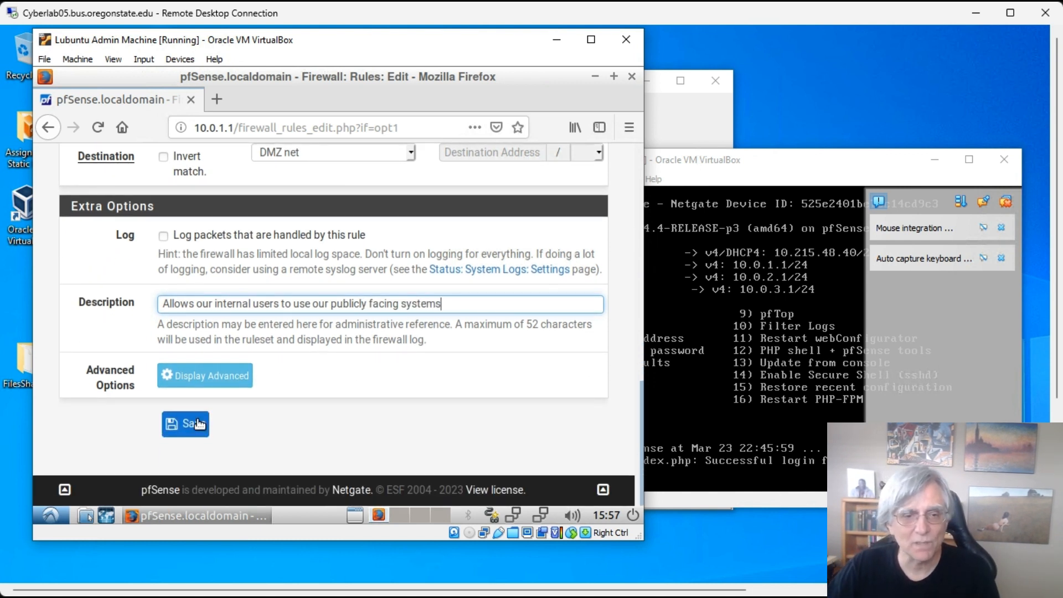
- Save the LAN-to-DMZ rule and scroll to it at the bottom of the list
left_click(198, 424)
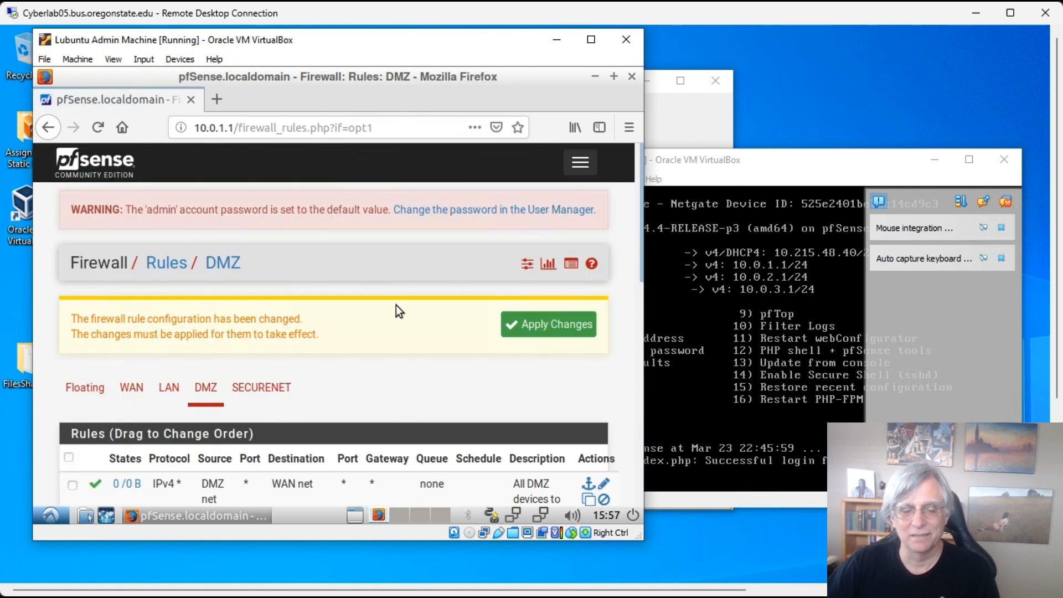
scroll(381, 309, "down", 5)
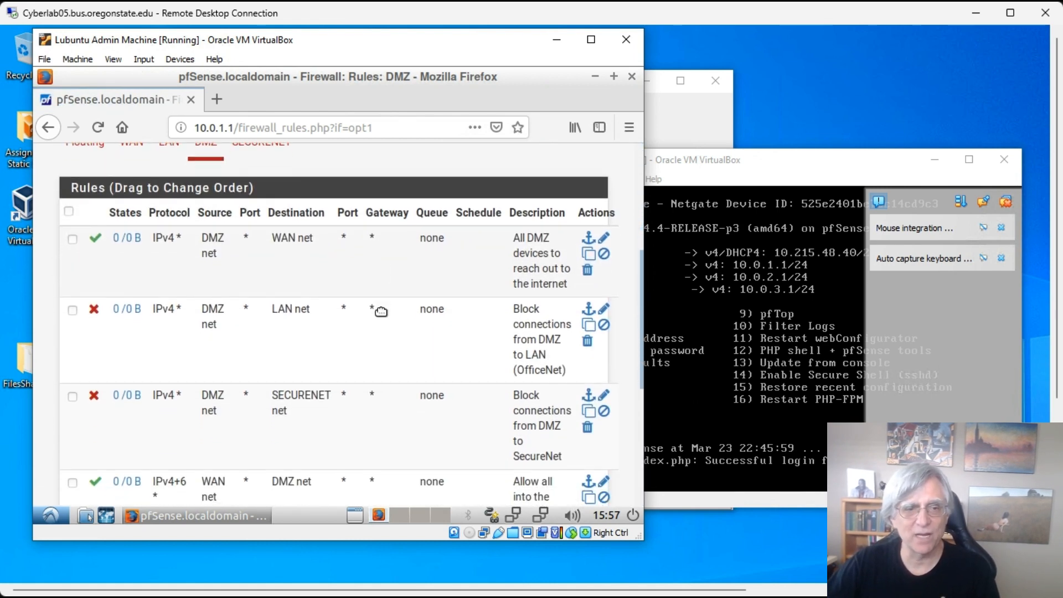
scroll(420, 308, "down", 2)
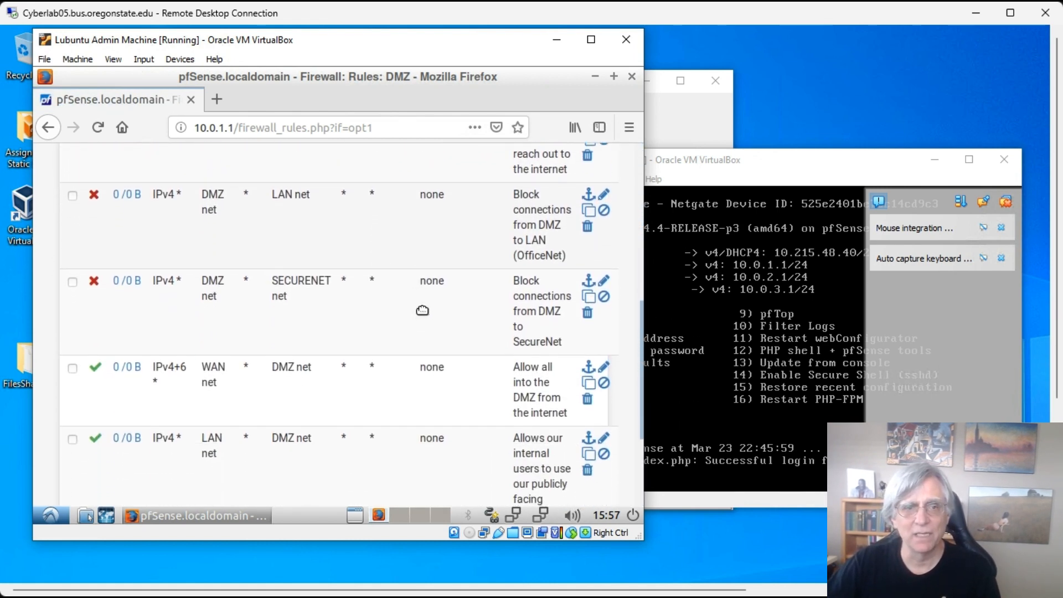
- Zoom the Firefox page out to 80% to see the whole DMZ rules table
left_click(629, 128)
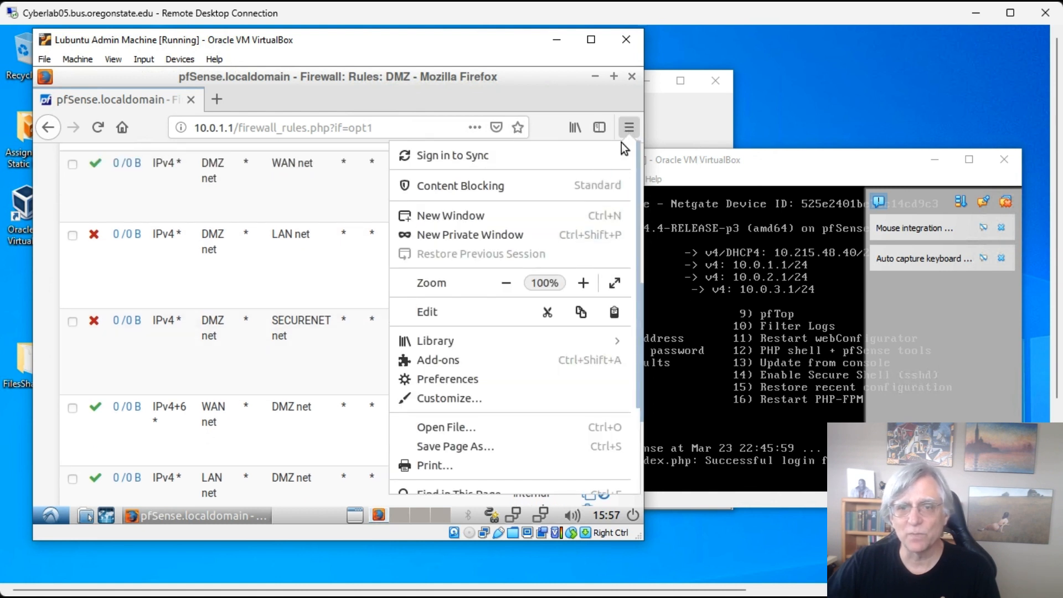
left_click(509, 287)
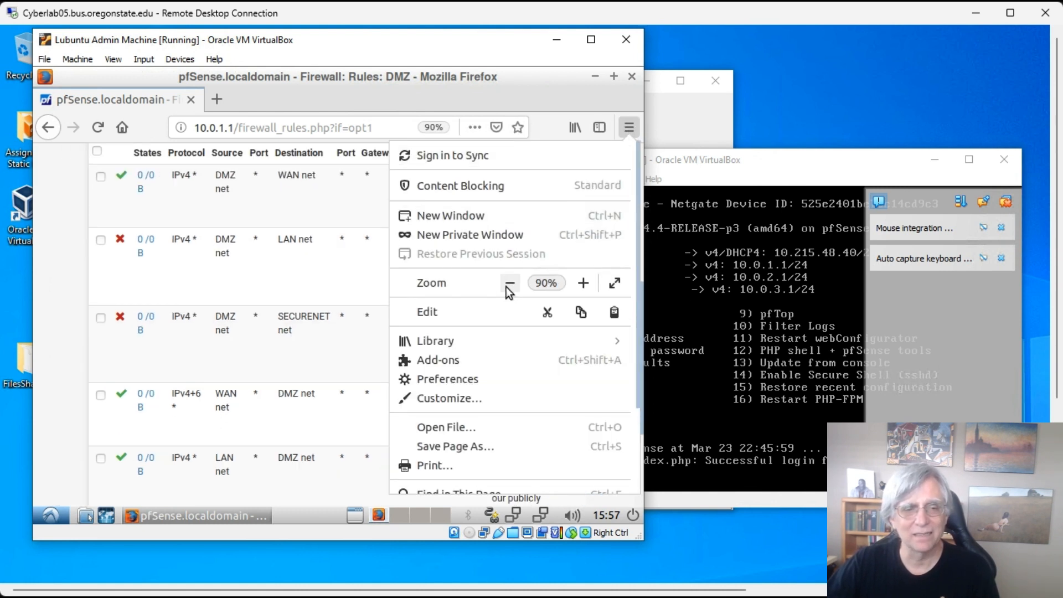
left_click(508, 285)
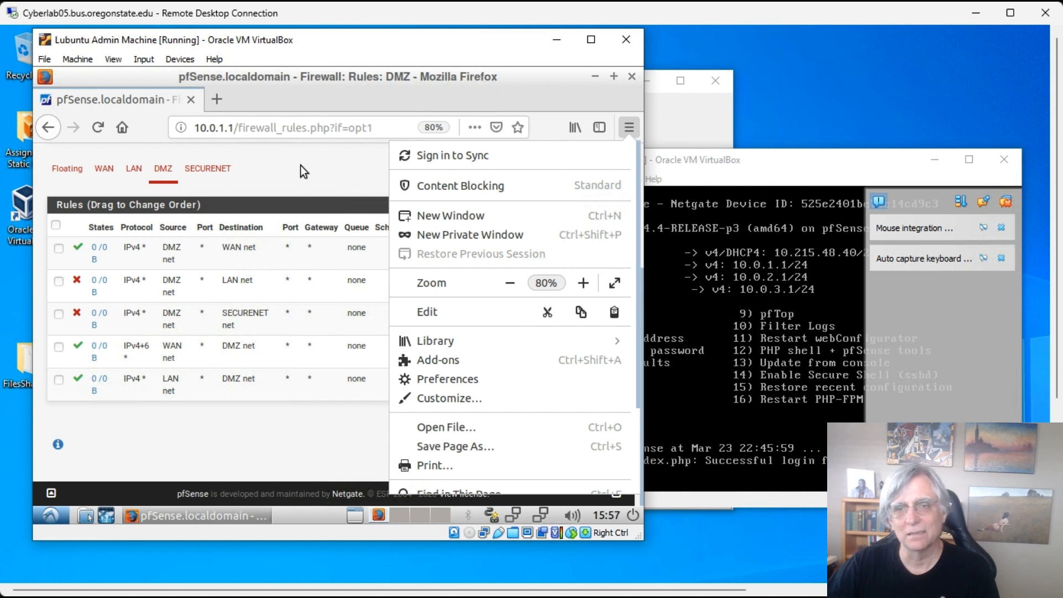
left_click(300, 165)
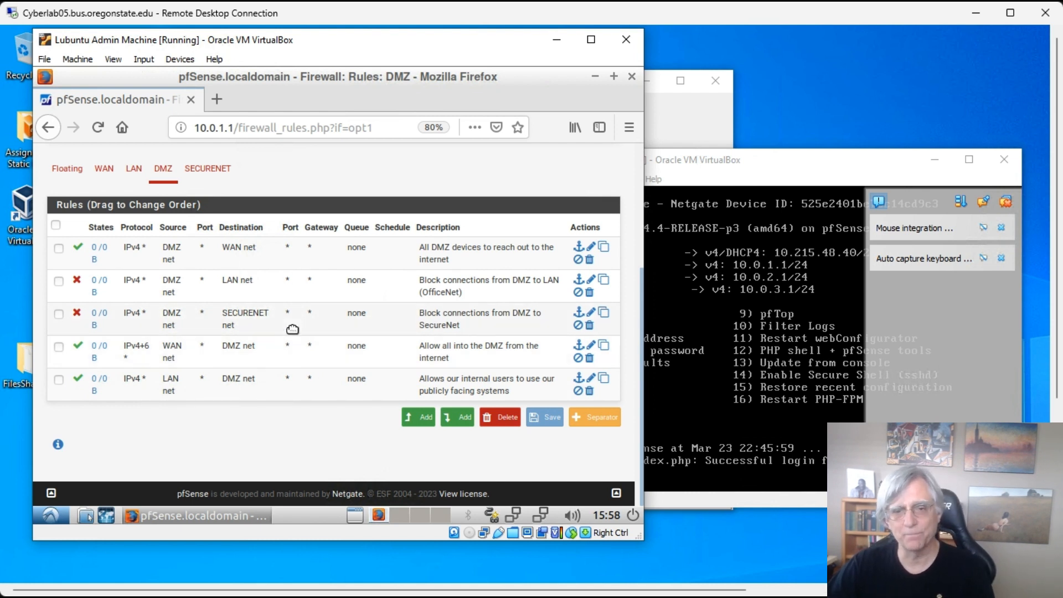
scroll(299, 328, "up", 1)
scroll(299, 328, "up", 3)
- Apply the changed DMZ firewall rules
left_click(573, 265)
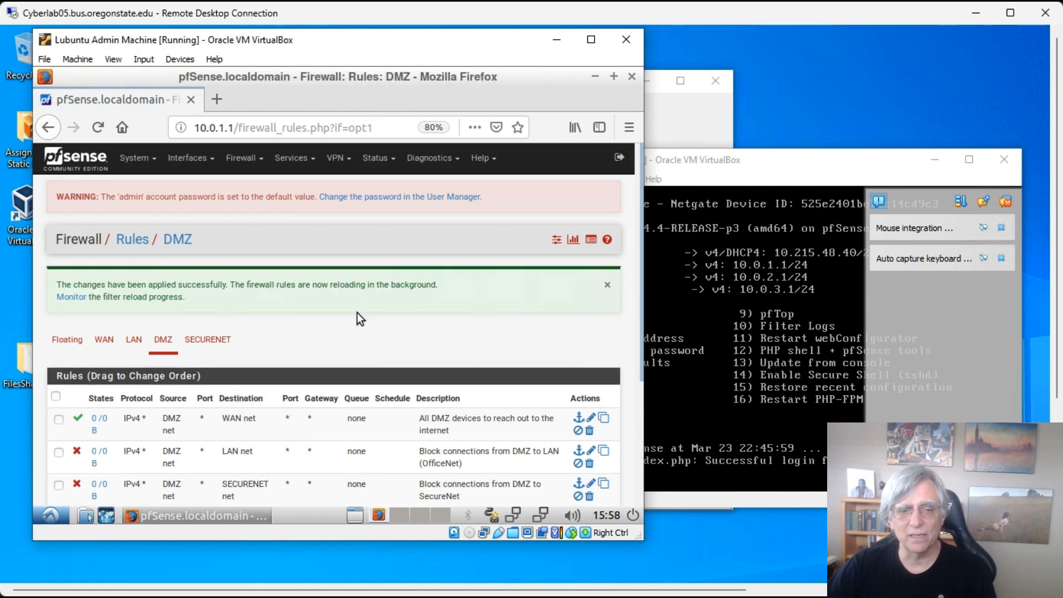
scroll(359, 294, "down", 2)
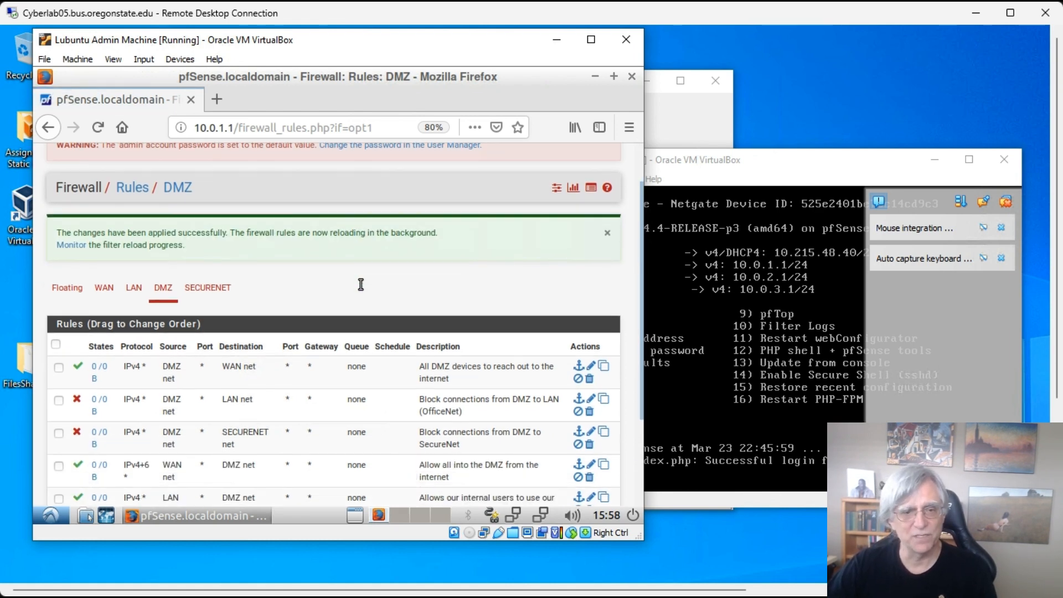
scroll(330, 258, "up", 3)
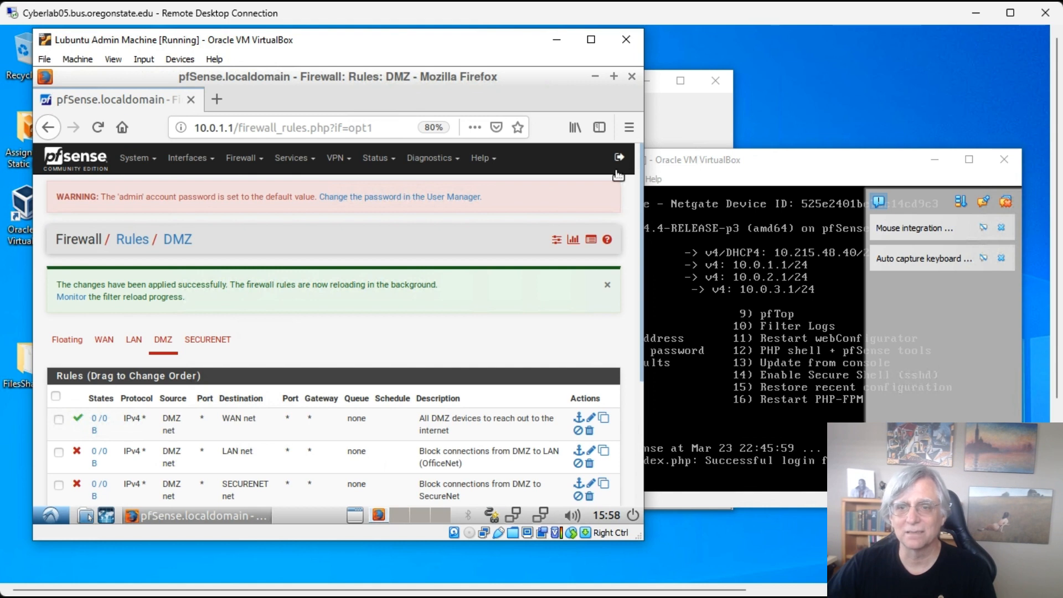
- Reset the page zoom to 100% with Ctrl+0 and review the five DMZ rules
key("ctrl+0")
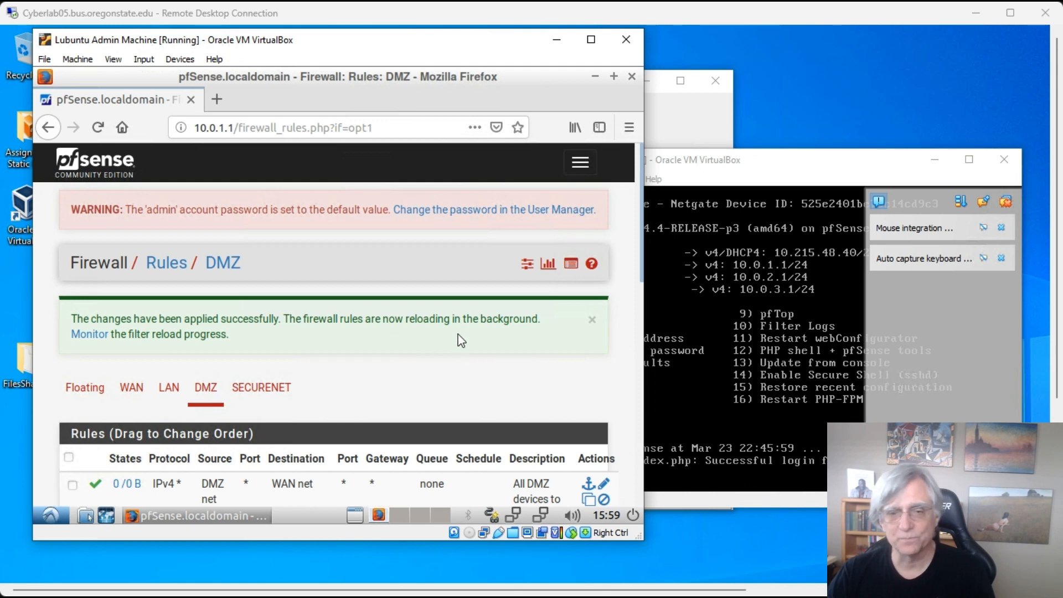
scroll(466, 387, "down", 5)
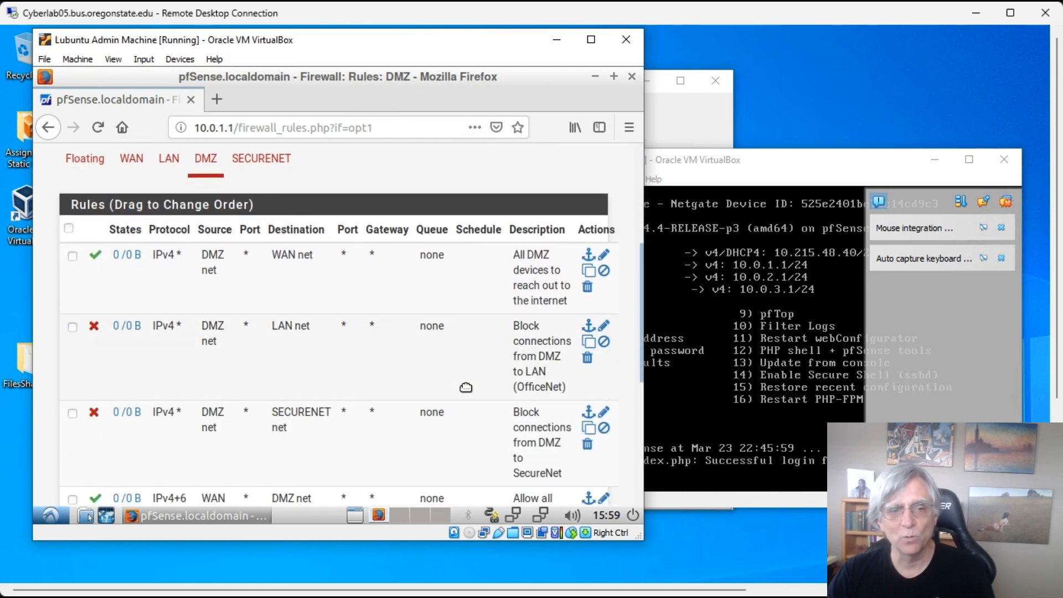
scroll(466, 386, "down", 2)
scroll(466, 386, "up", 5)
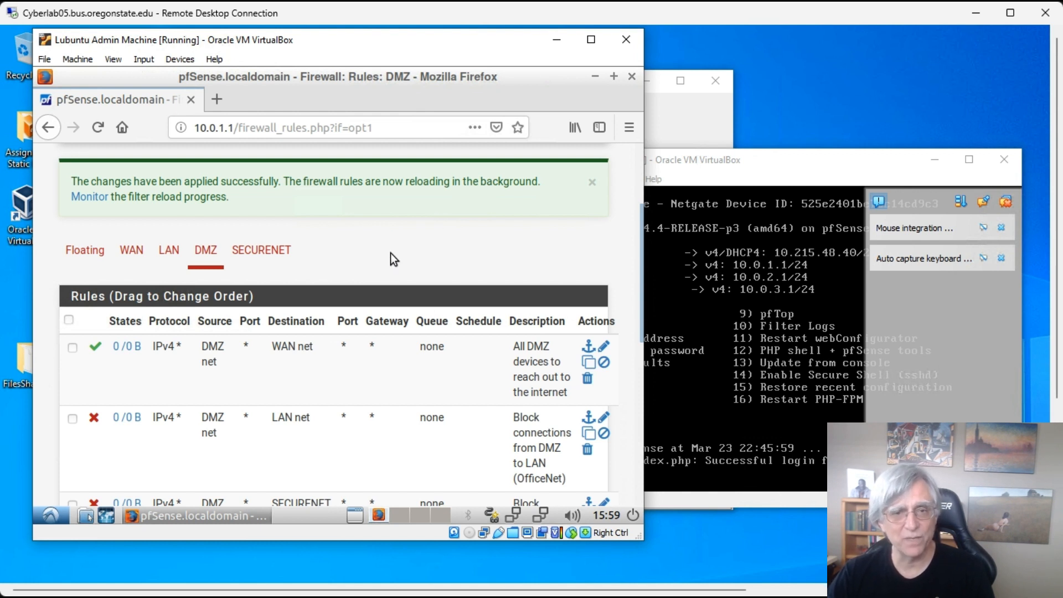
scroll(391, 260, "down", 6)
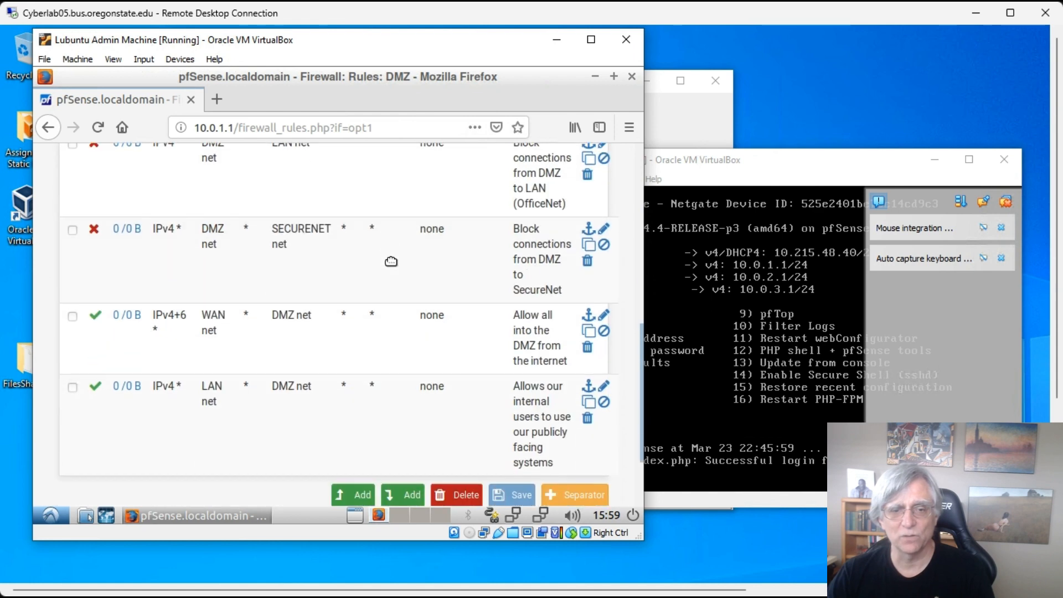
- Add a new rule at the top of the DMZ list and review its Pass, IPv4, TCP defaults
left_click(366, 408)
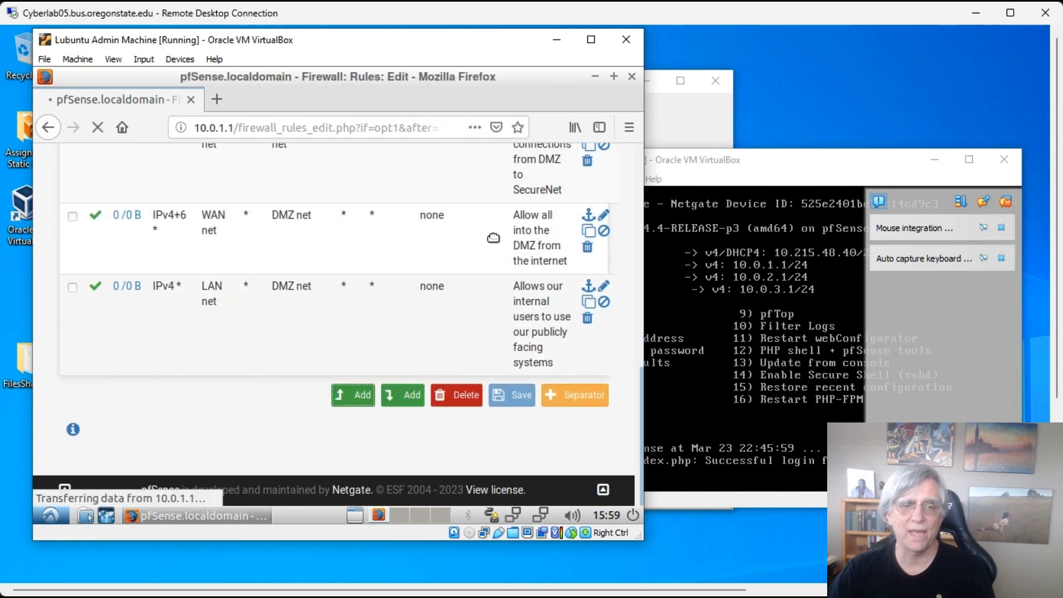
scroll(357, 319, "down", 5)
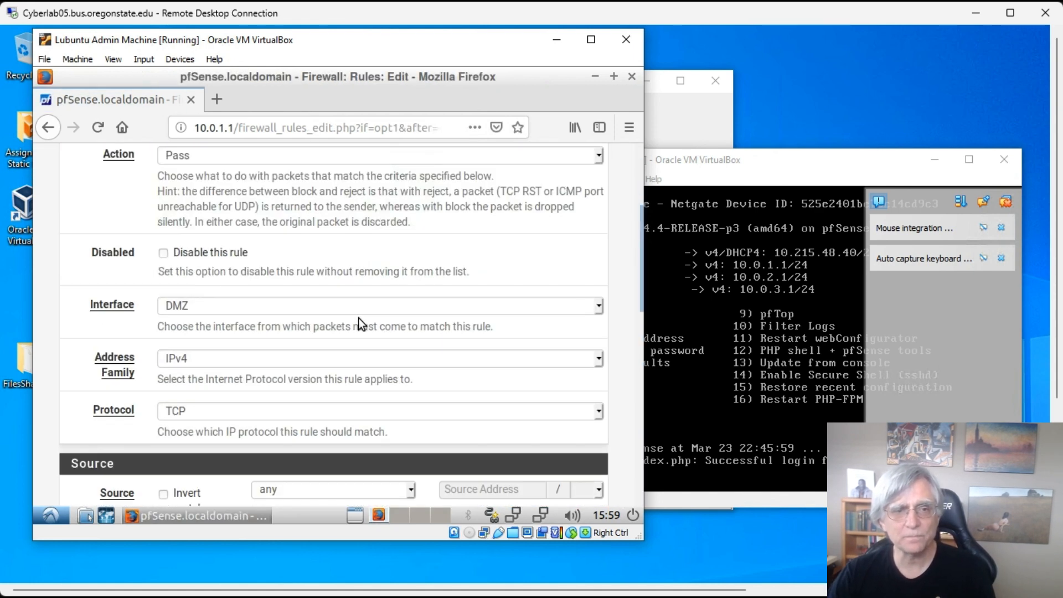
scroll(358, 318, "up", 5)
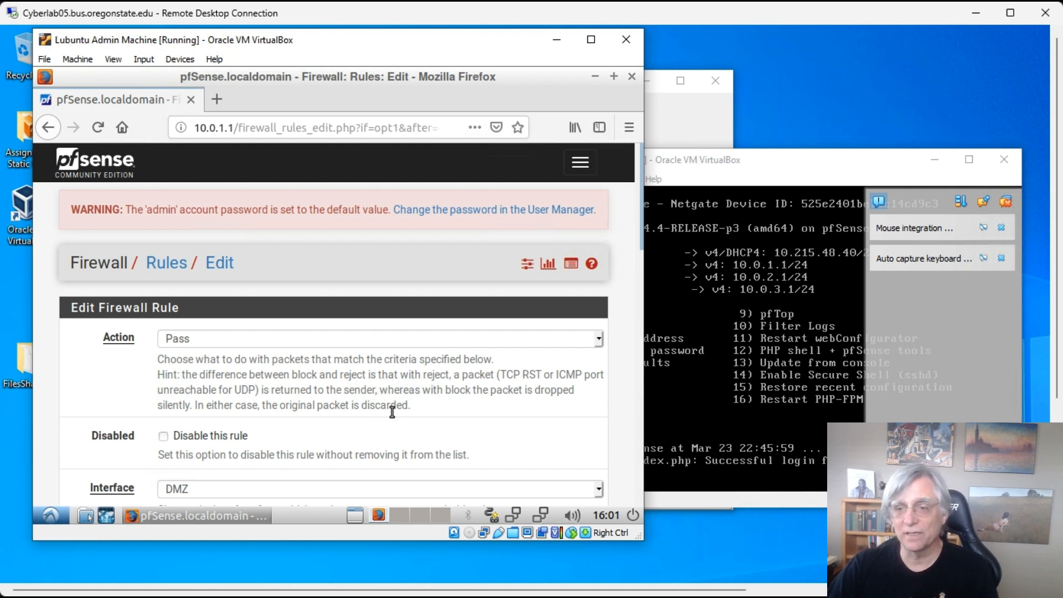
scroll(385, 382, "down", 3)
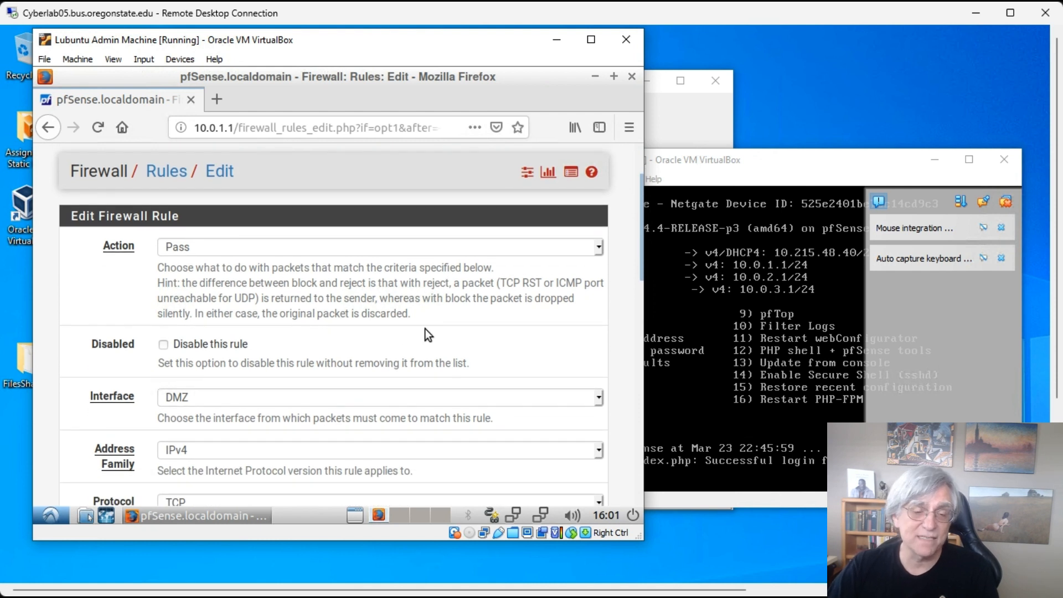
scroll(381, 324, "down", 3)
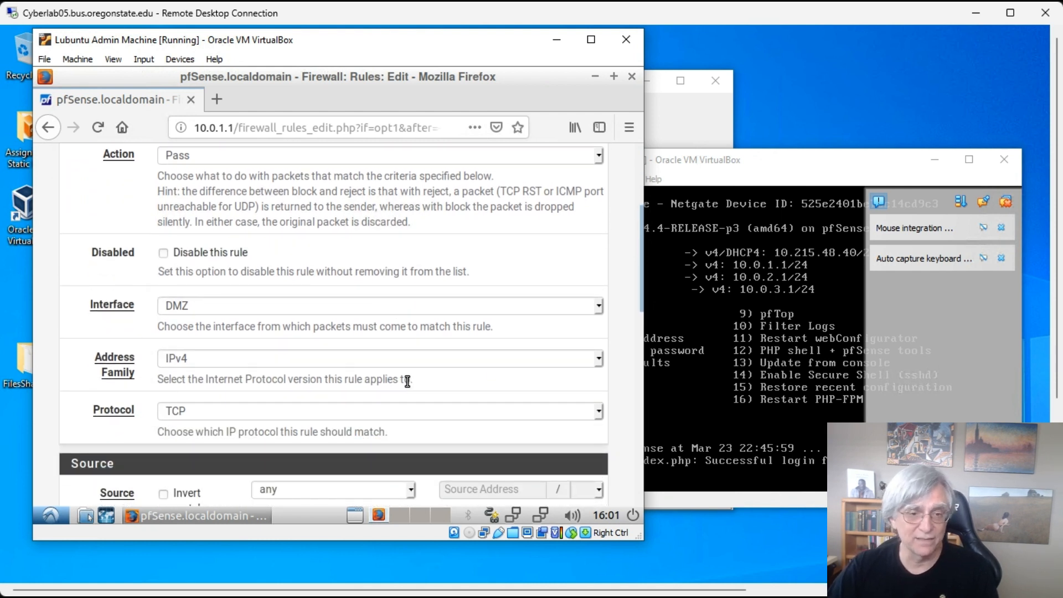
scroll(324, 413, "up", 1)
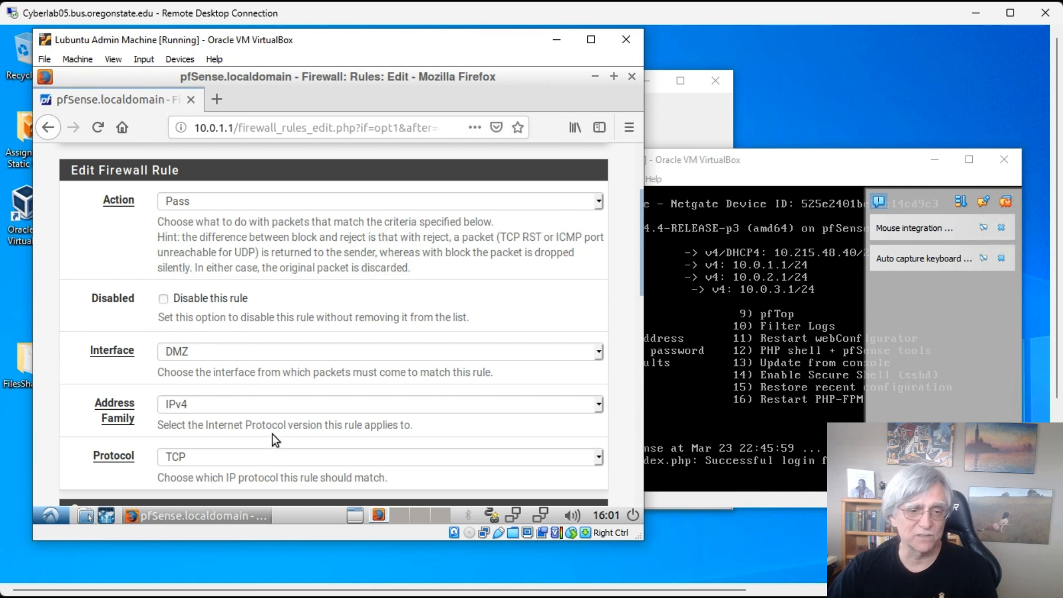
scroll(272, 434, "down", 3)
scroll(329, 282, "down", 2)
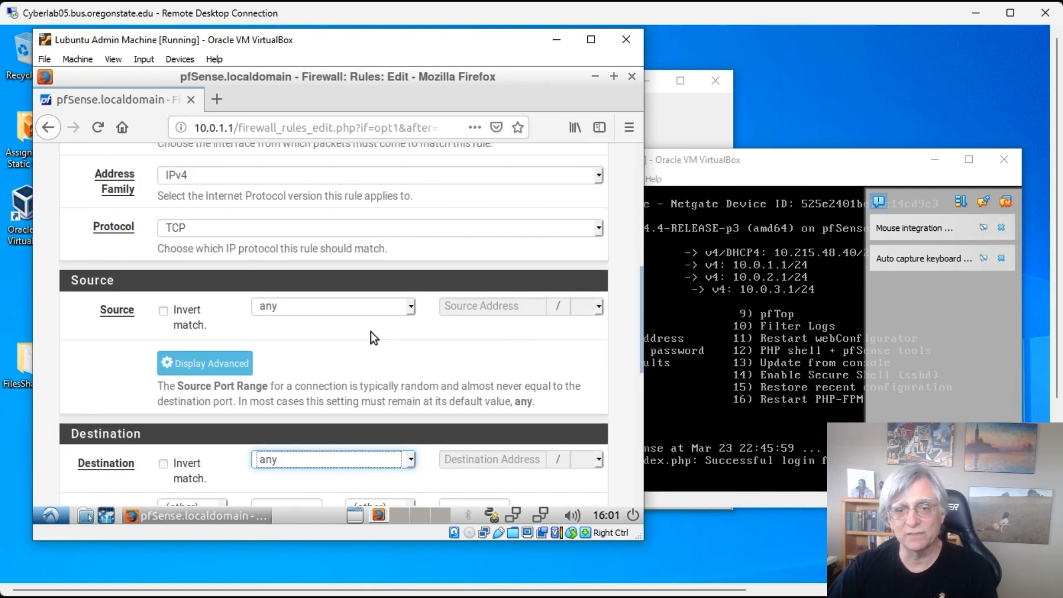
- Set the rule's source to single host 10.0.2.102
left_click(408, 305)
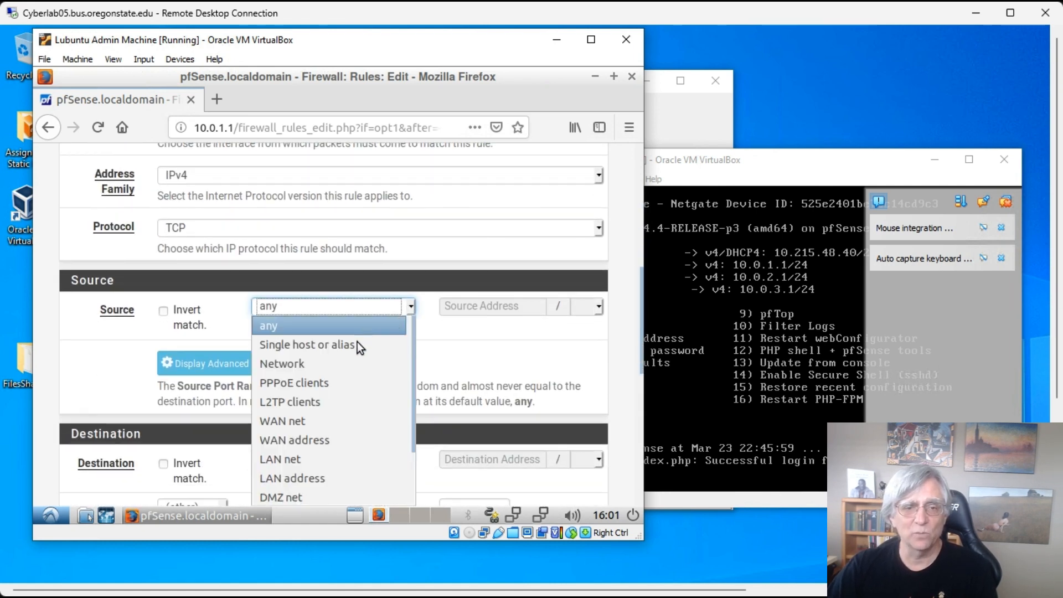
left_click(358, 344)
left_click(459, 305)
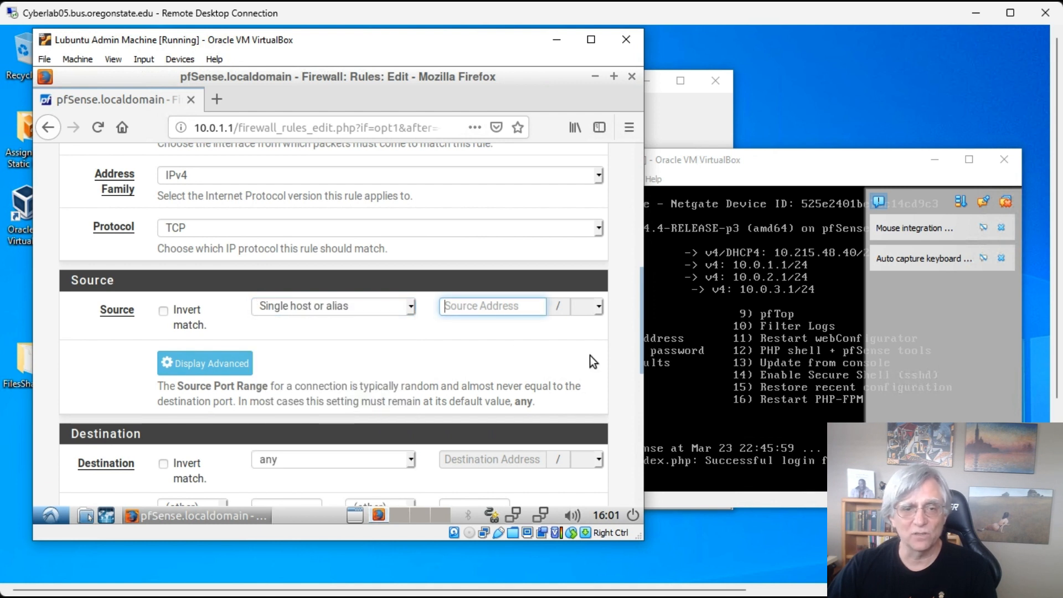
type("10")
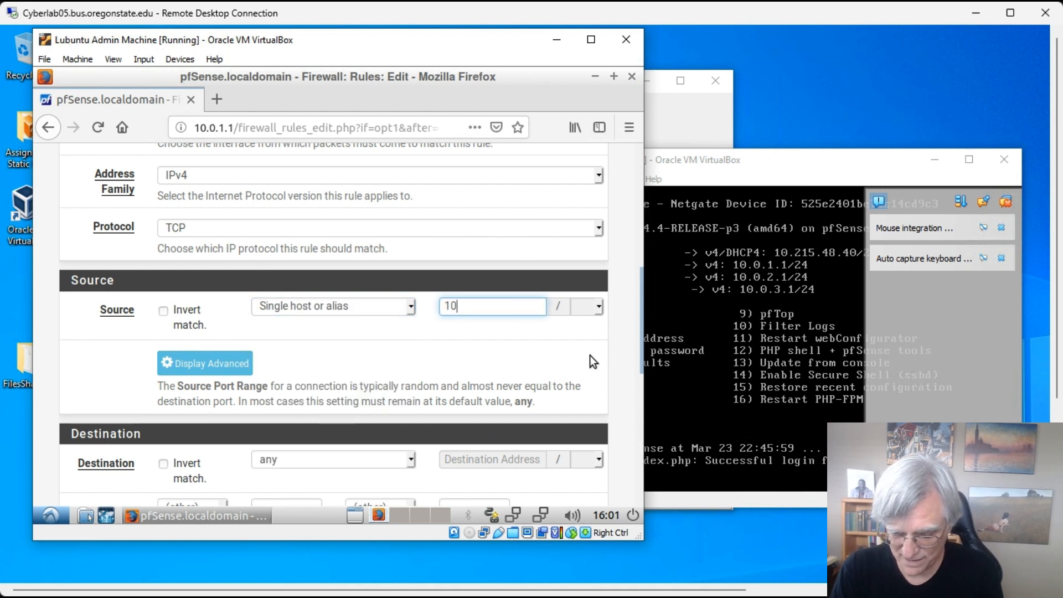
type(".0")
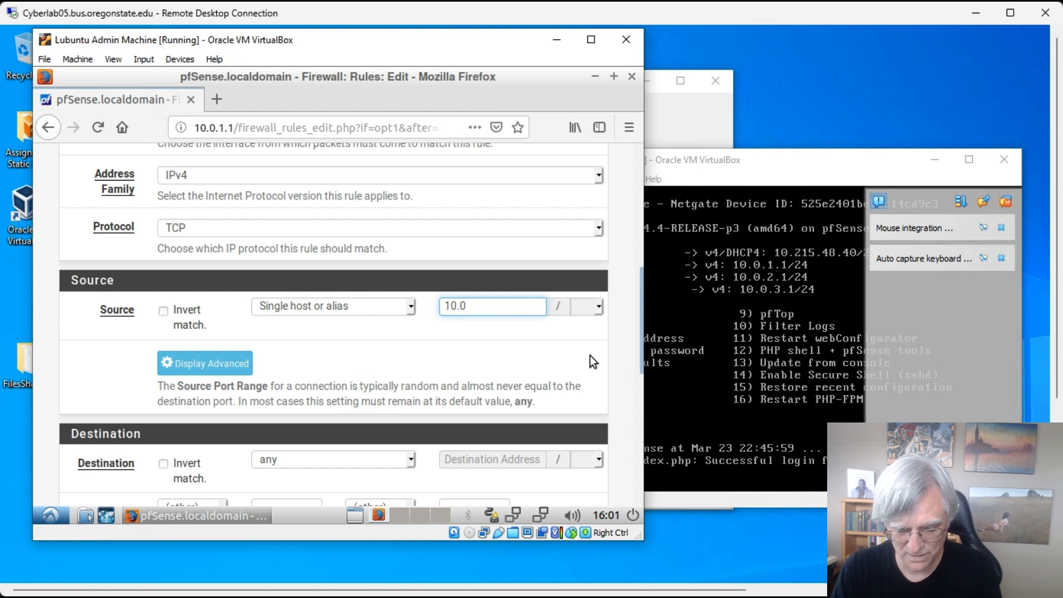
type(".2")
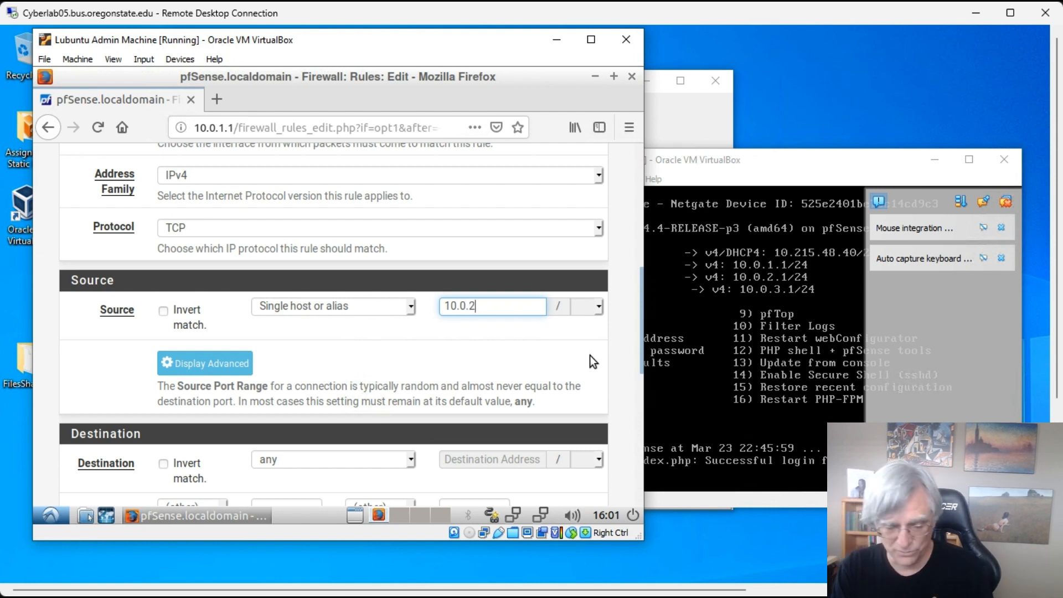
type(".102")
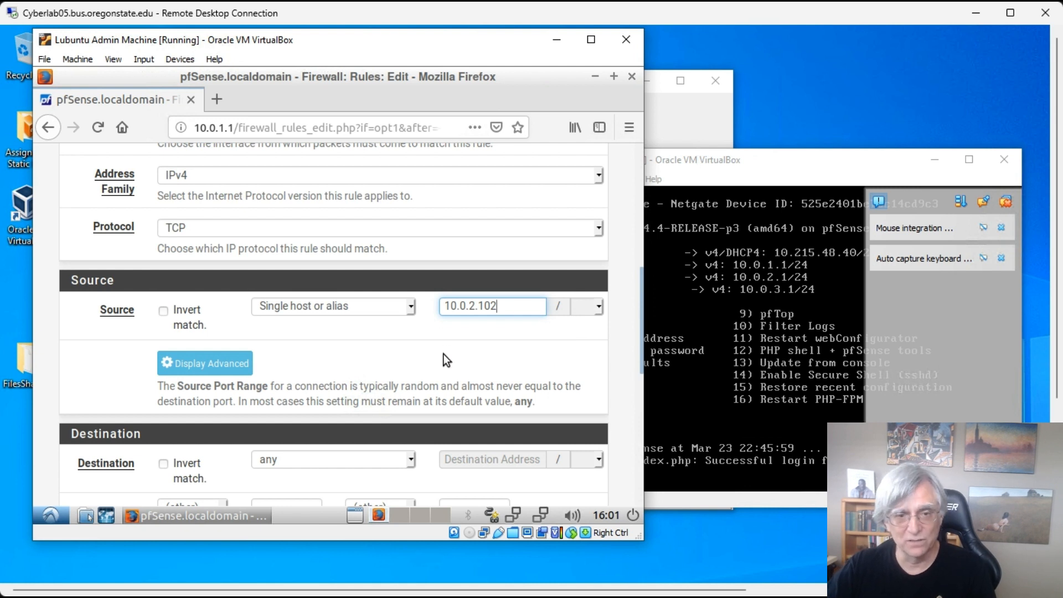
scroll(444, 354, "down", 3)
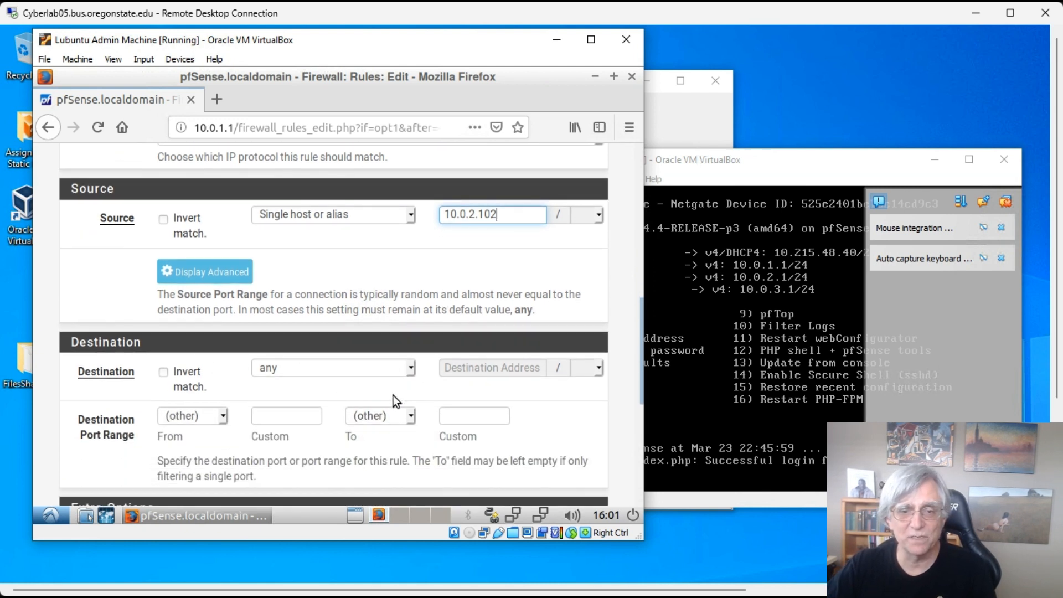
- Set the destination to single host 10.0.3.103 and move on to the port fields
left_click(414, 367)
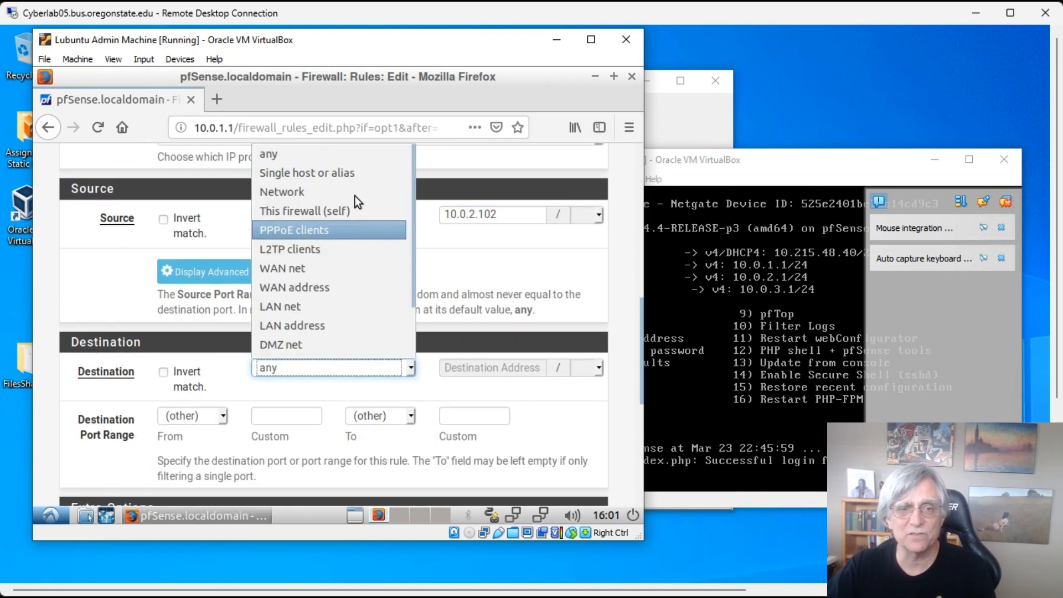
left_click(347, 173)
left_click(480, 368)
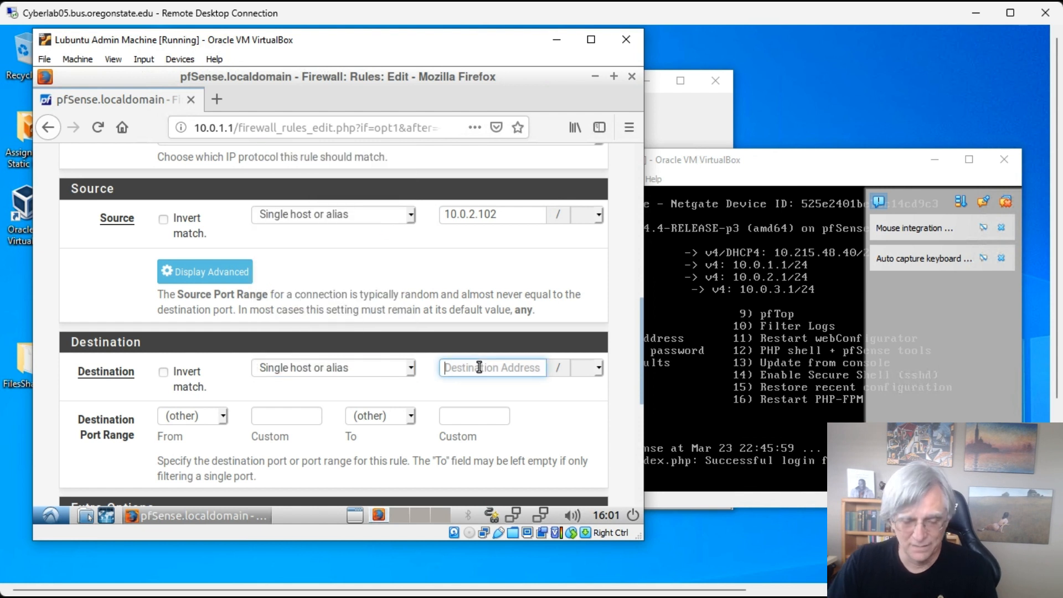
type("10.0")
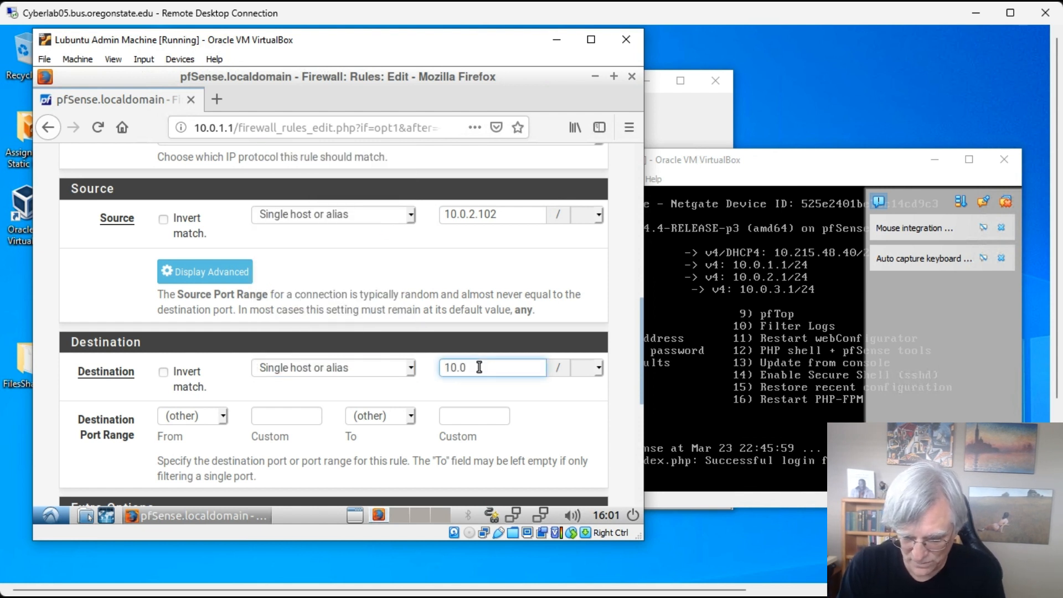
type(".3.103")
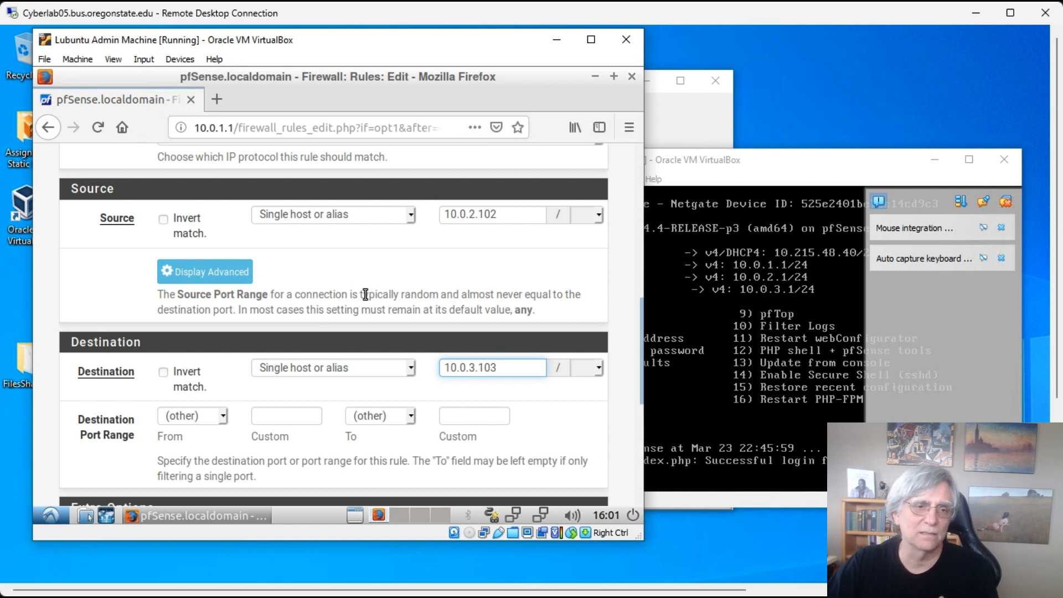
key("Tab")
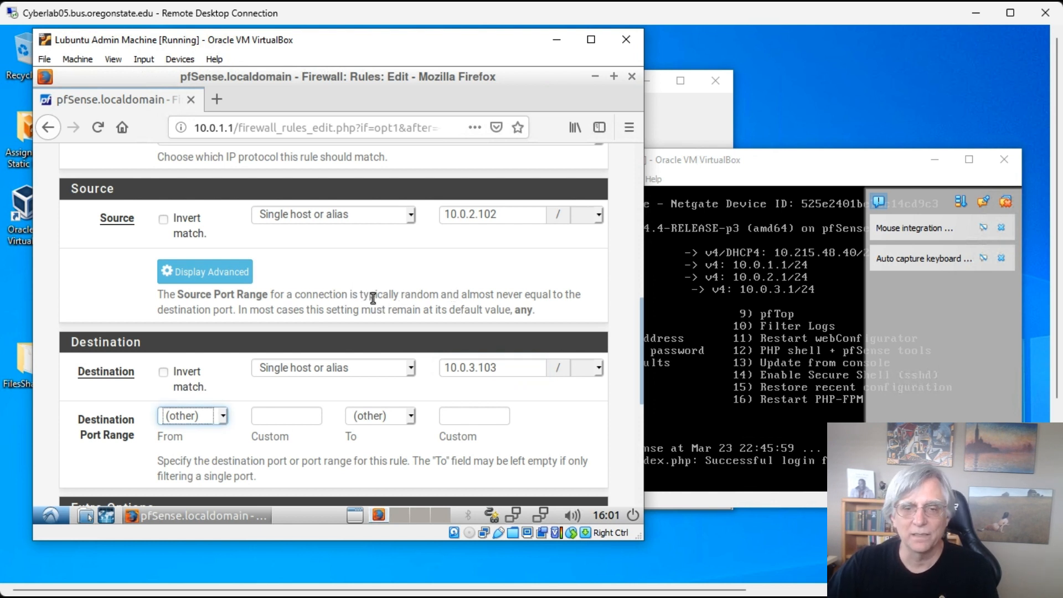
scroll(381, 308, "down", 5)
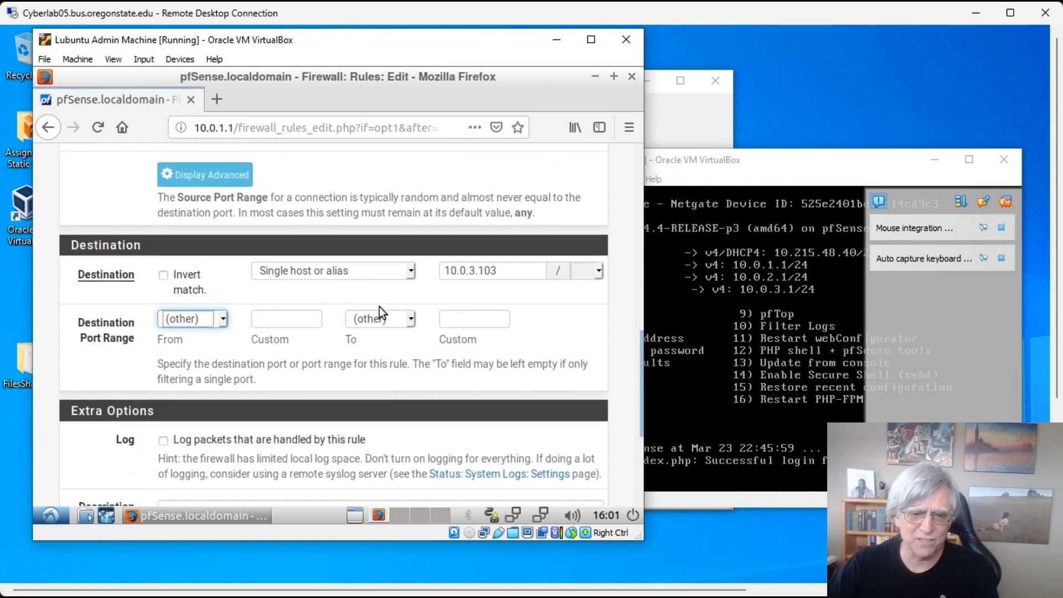
scroll(448, 249, "up", 3)
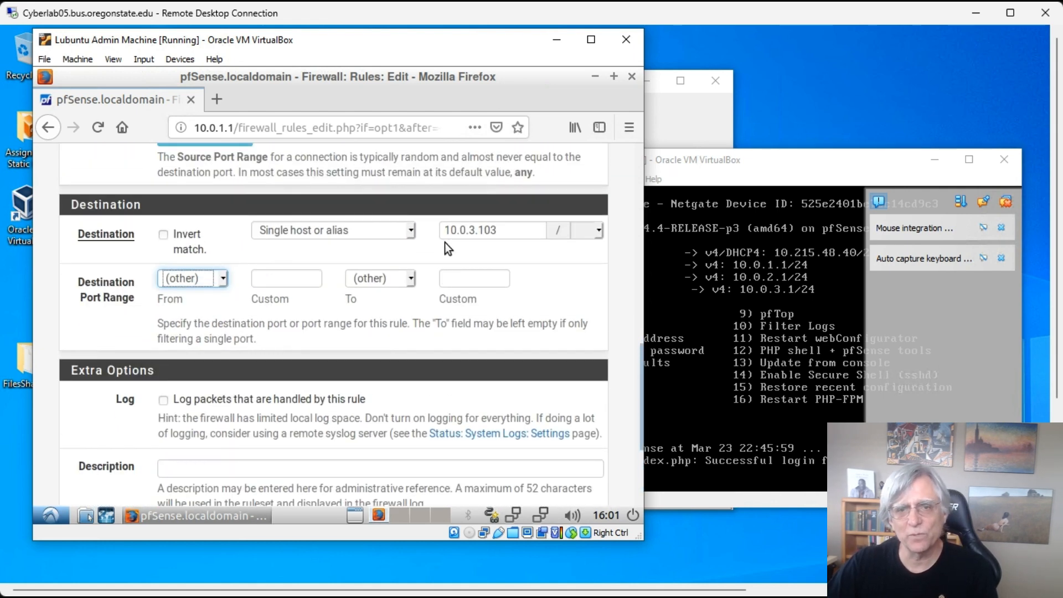
scroll(430, 313, "down", 2)
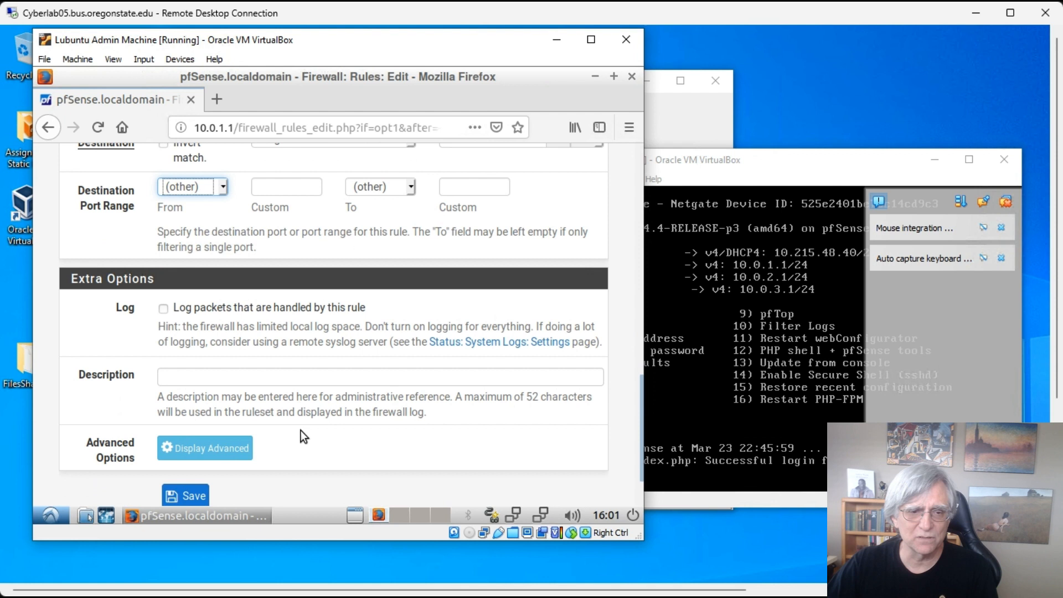
- Type the description 'Allow Ecom to connect to the database', fixing typos, and save the rule
left_click(277, 382)
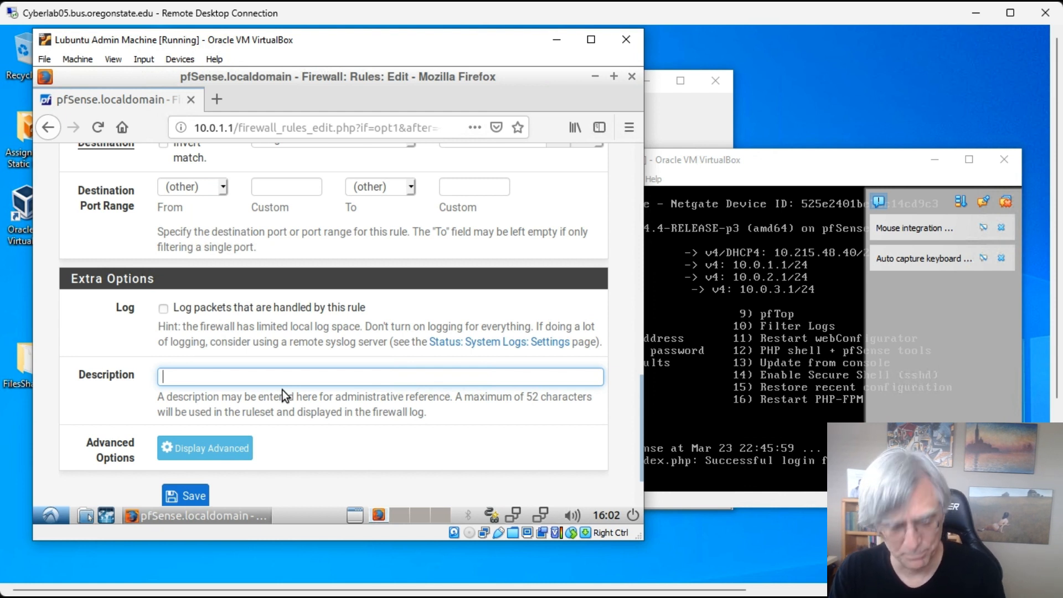
type("Alloe")
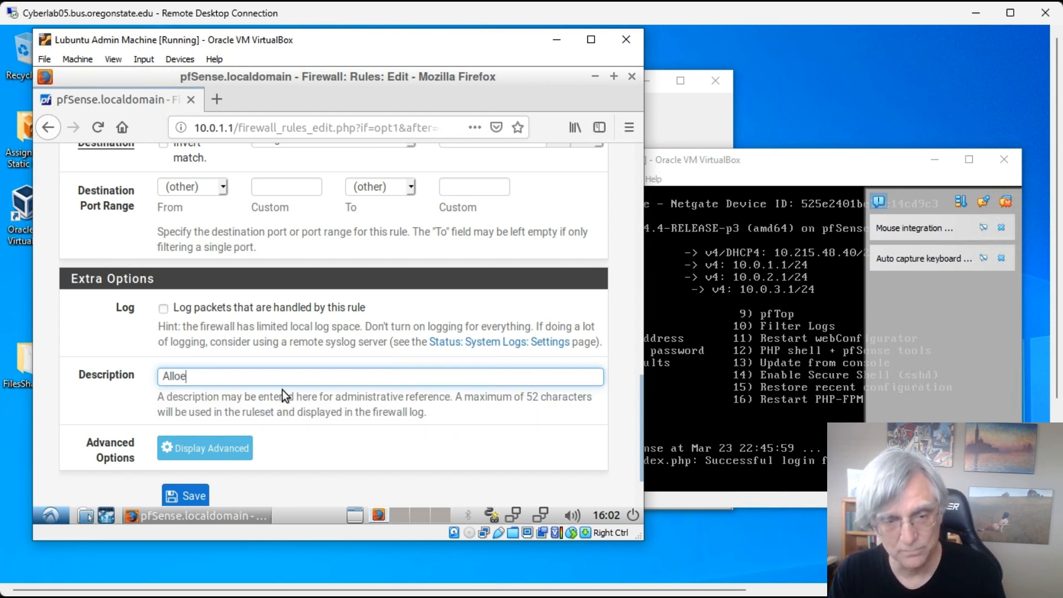
key("BackSpace")
key("BackSpace")
type("w ")
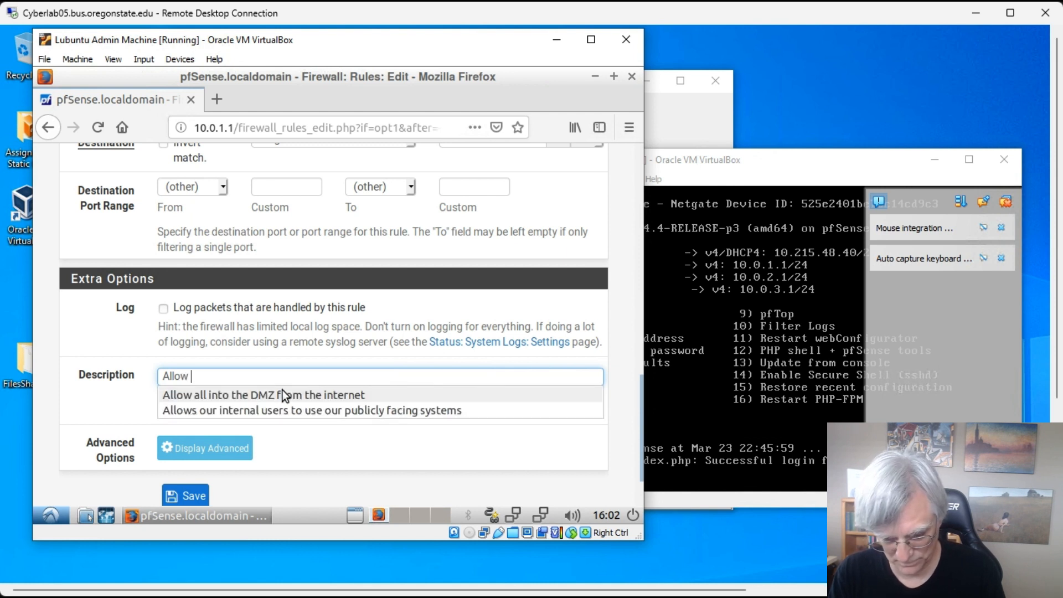
type("Ecom to ")
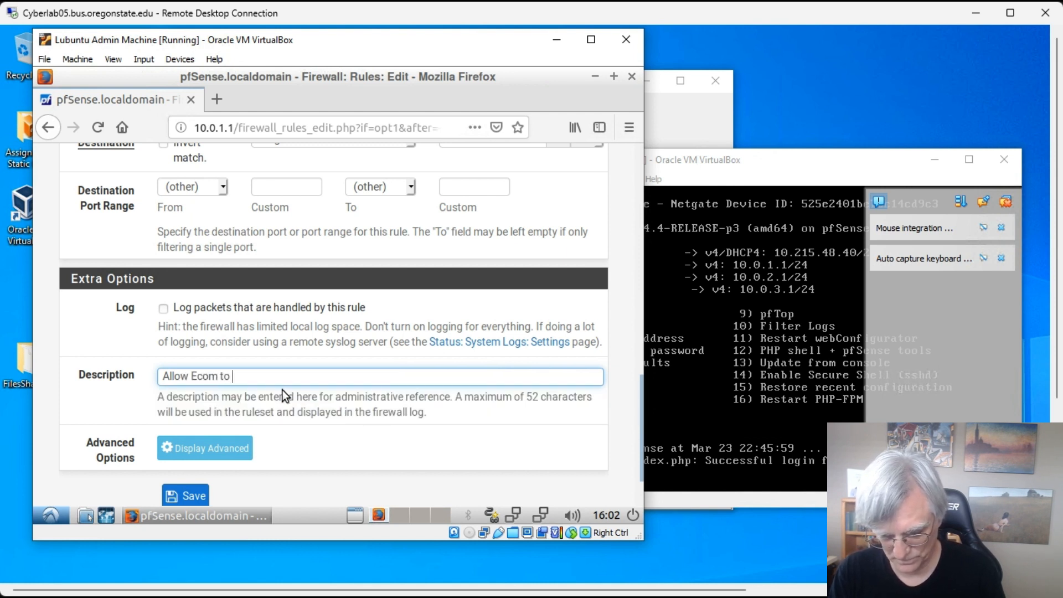
type("connect to the databa")
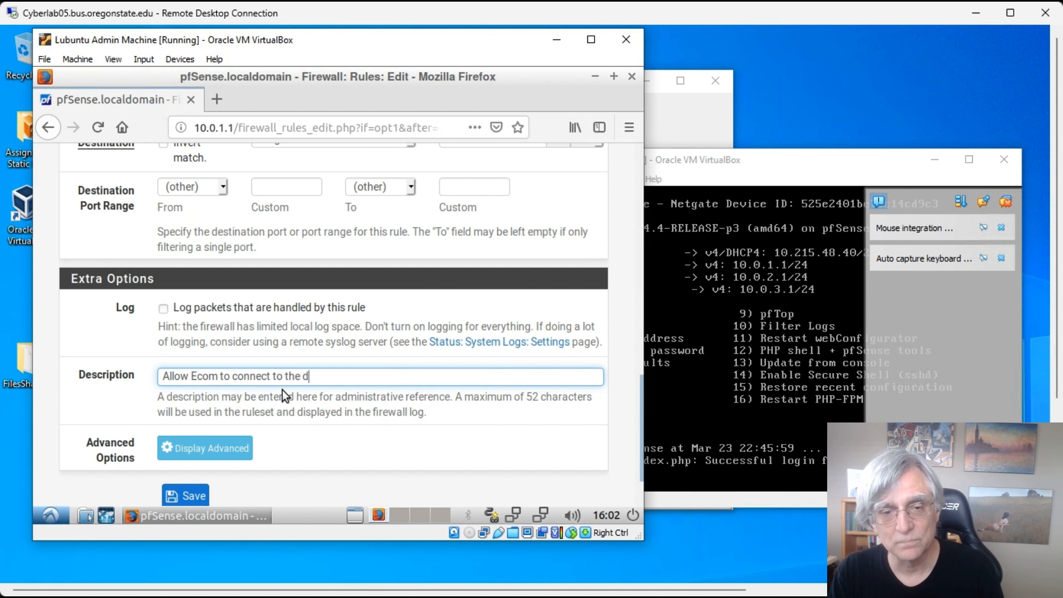
key("BackSpace")
key("BackSpace")
type("bse")
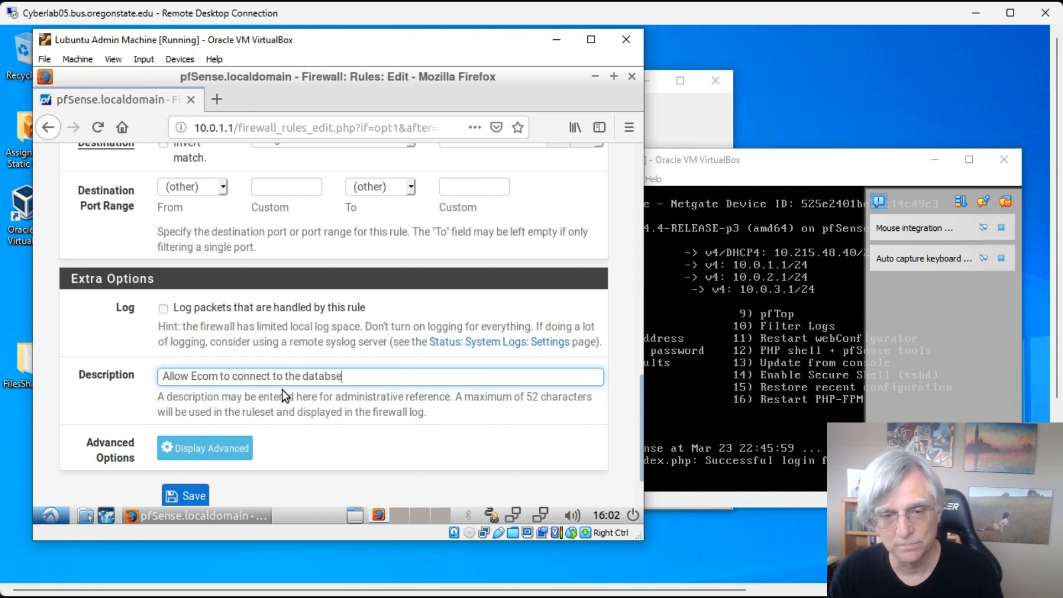
key("BackSpace")
key("BackSpace")
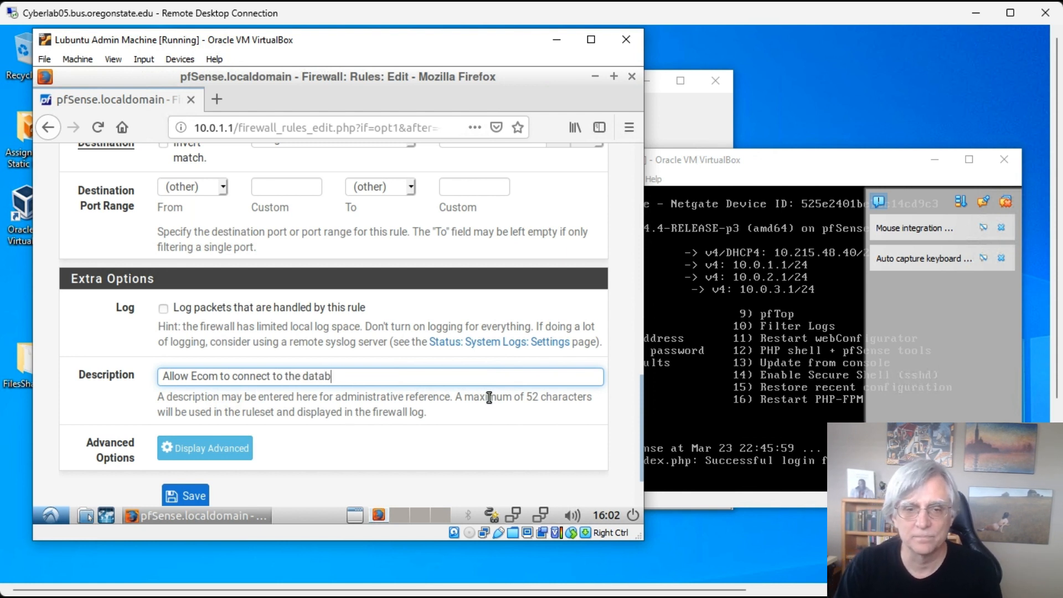
type("ase")
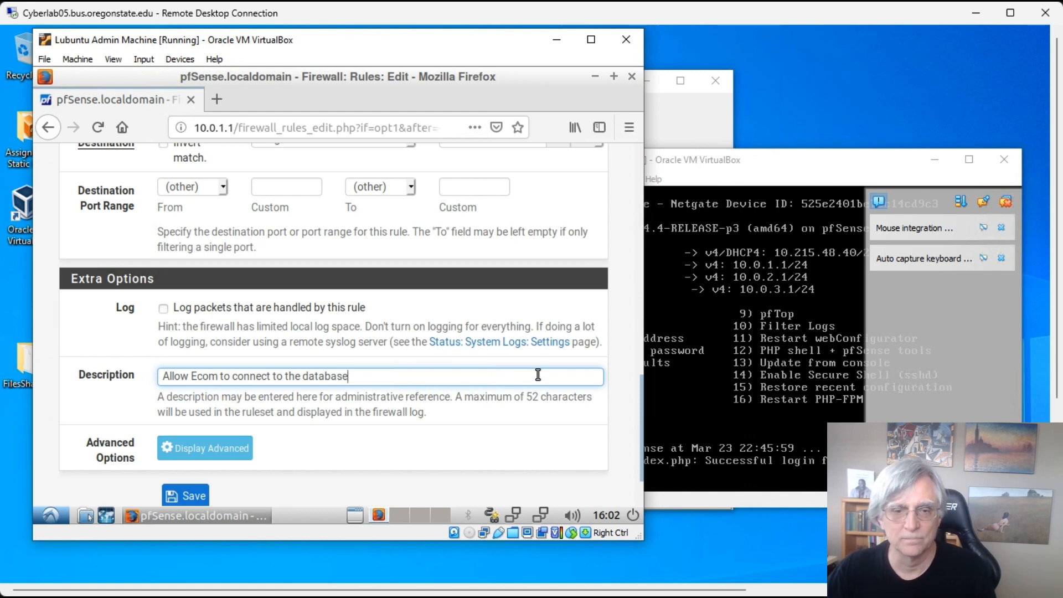
scroll(277, 475, "down", 3)
left_click(193, 427)
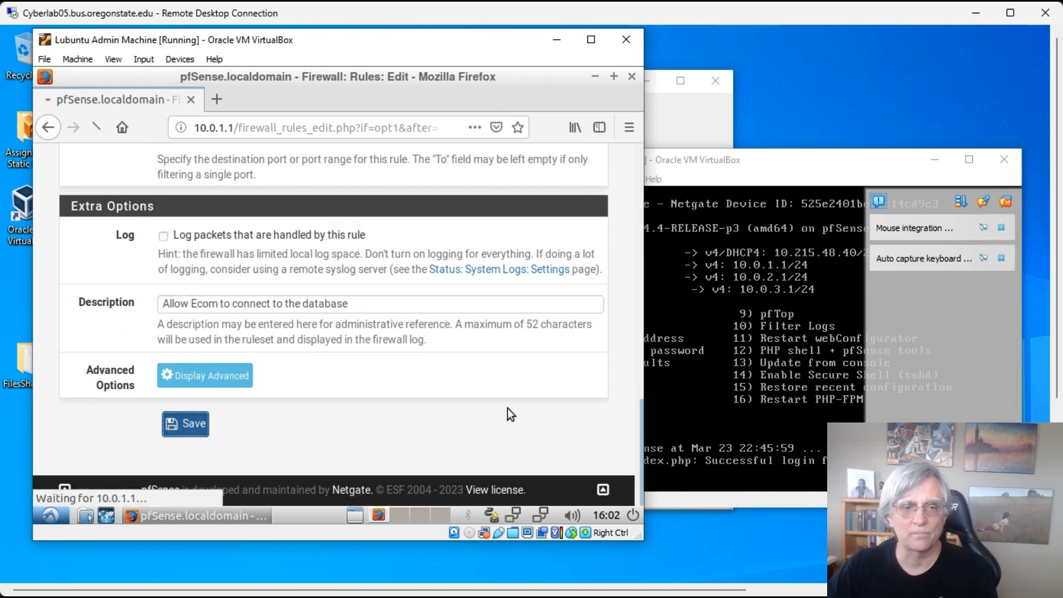
- Copy the Ecom database rule and change its destination host to 10.0.3.200
scroll(447, 370, "down", 3)
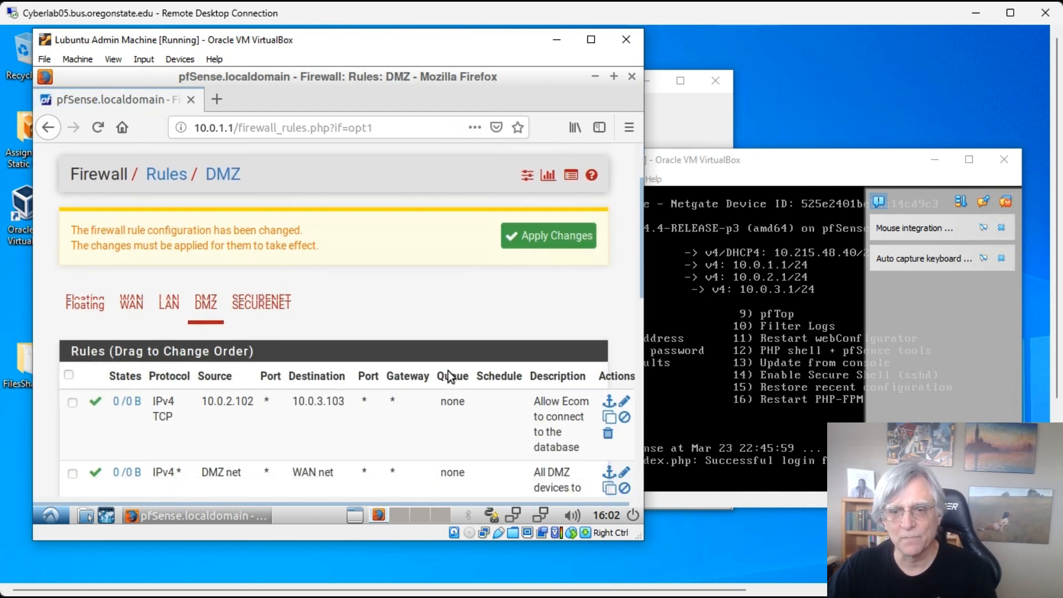
scroll(459, 371, "down", 2)
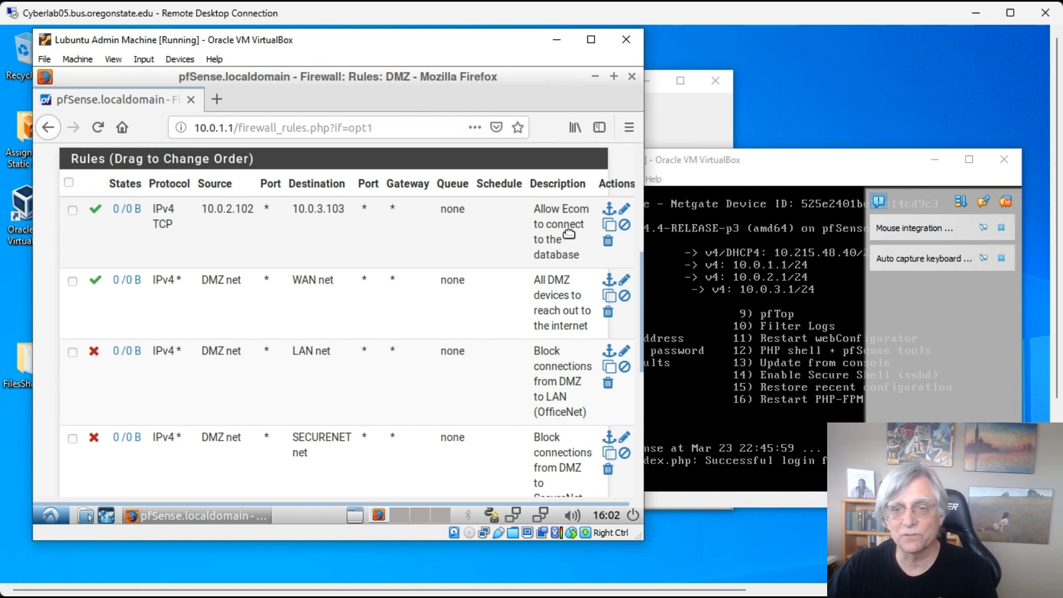
left_click(622, 258)
left_click(609, 224)
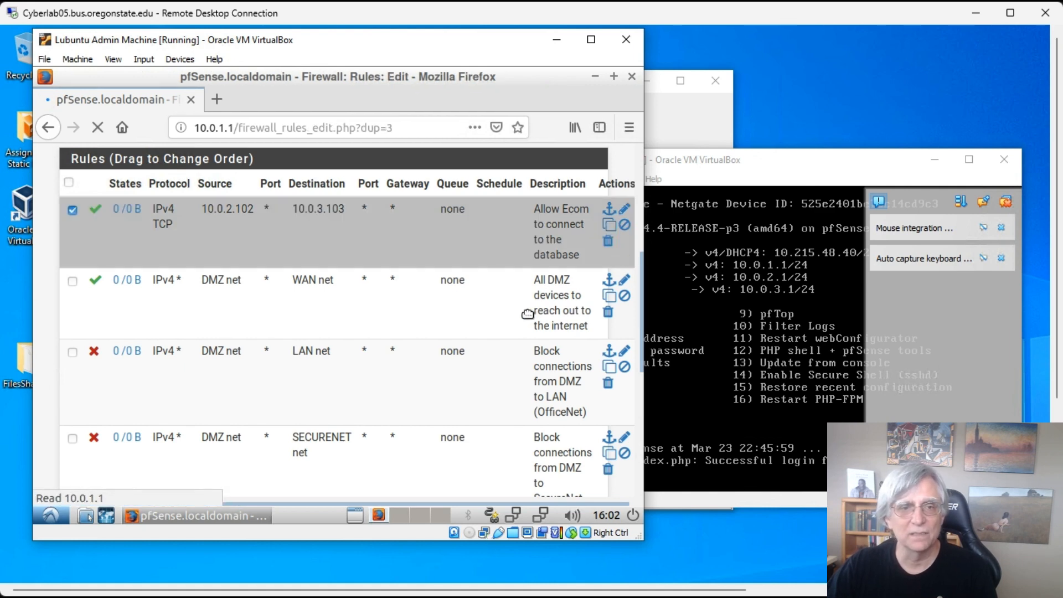
scroll(440, 295, "down", 1)
scroll(439, 295, "down", 15)
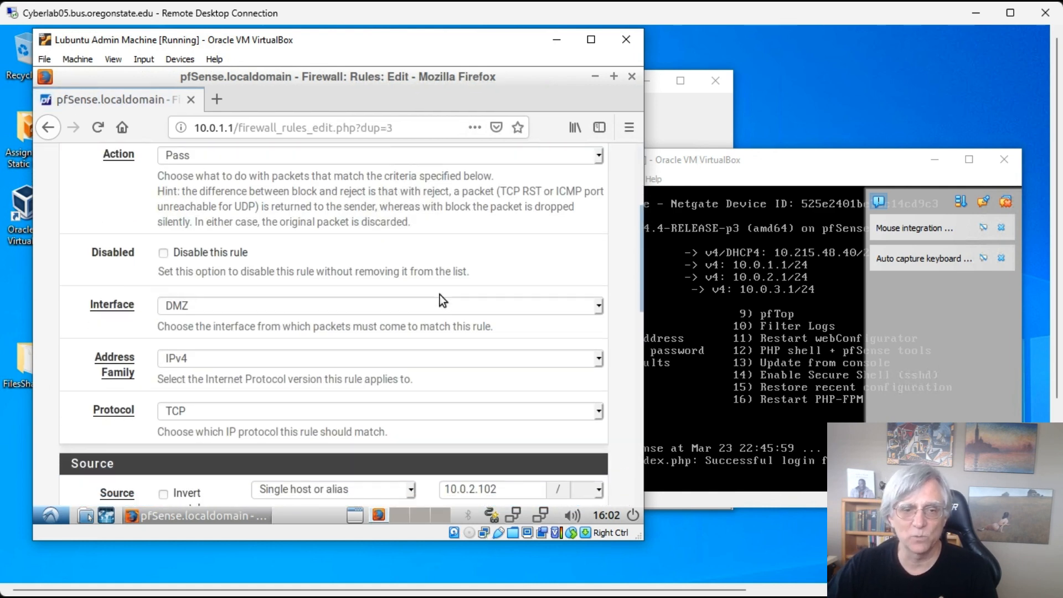
scroll(440, 289, "up", 8)
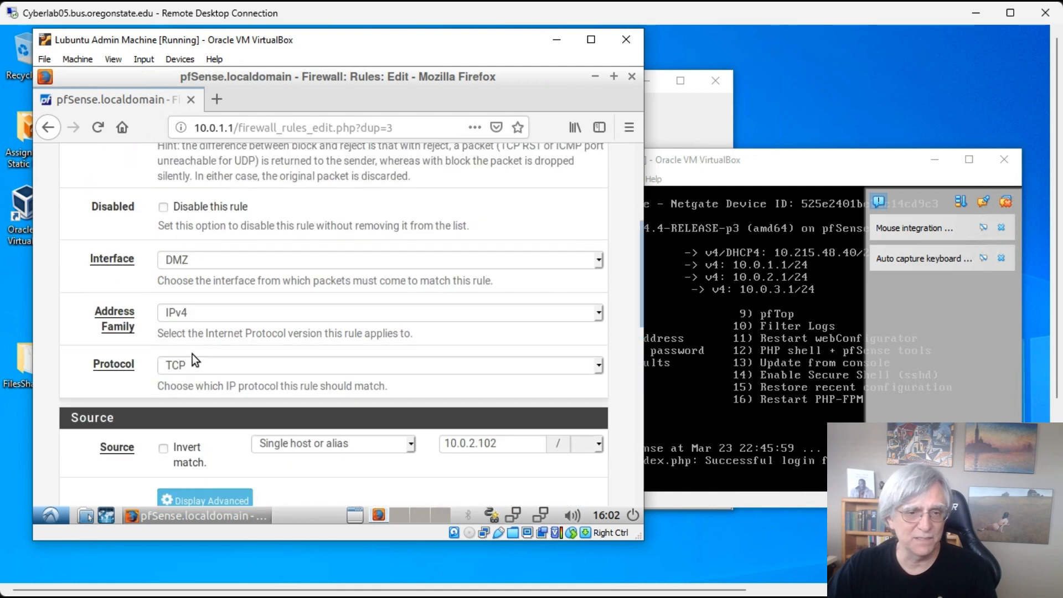
scroll(378, 300, "down", 5)
scroll(500, 328, "down", 3)
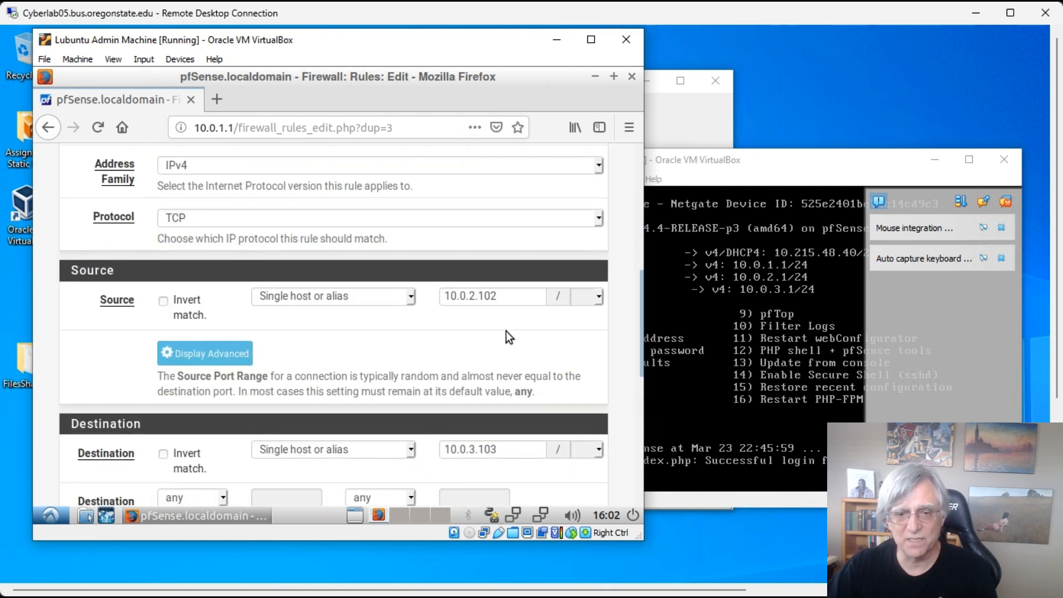
double_click(480, 368)
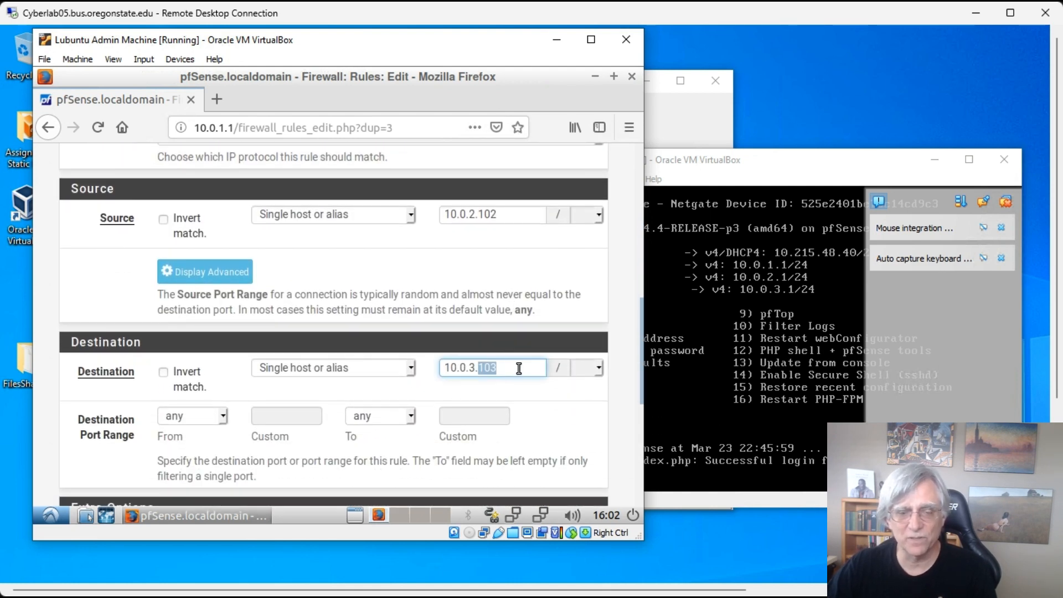
type("200")
key("Tab")
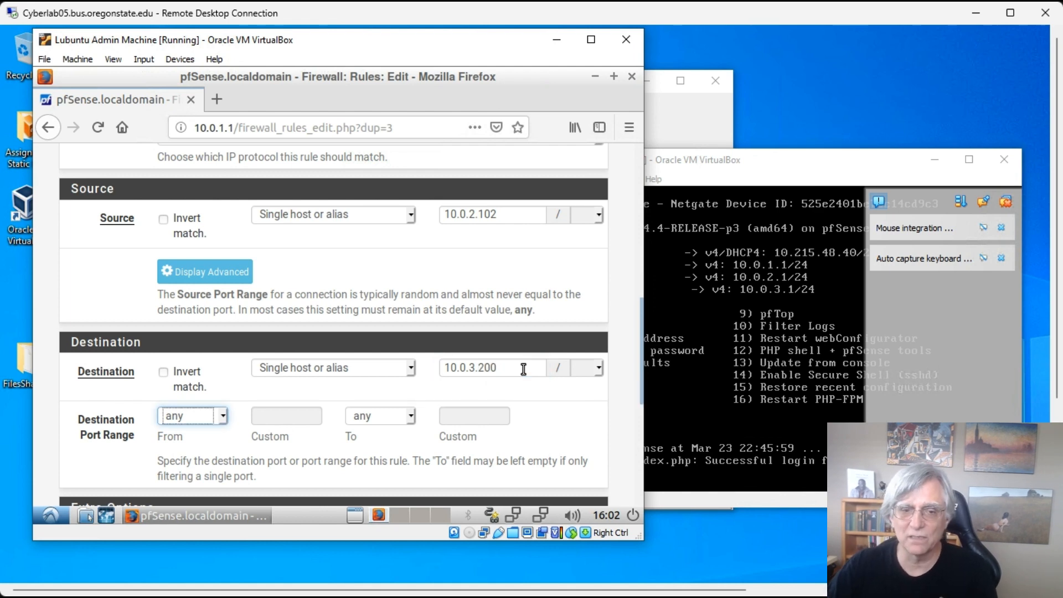
- Change the description to 'Allow Ecom to connect to the Security Log Server' and save
scroll(480, 281, "down", 5)
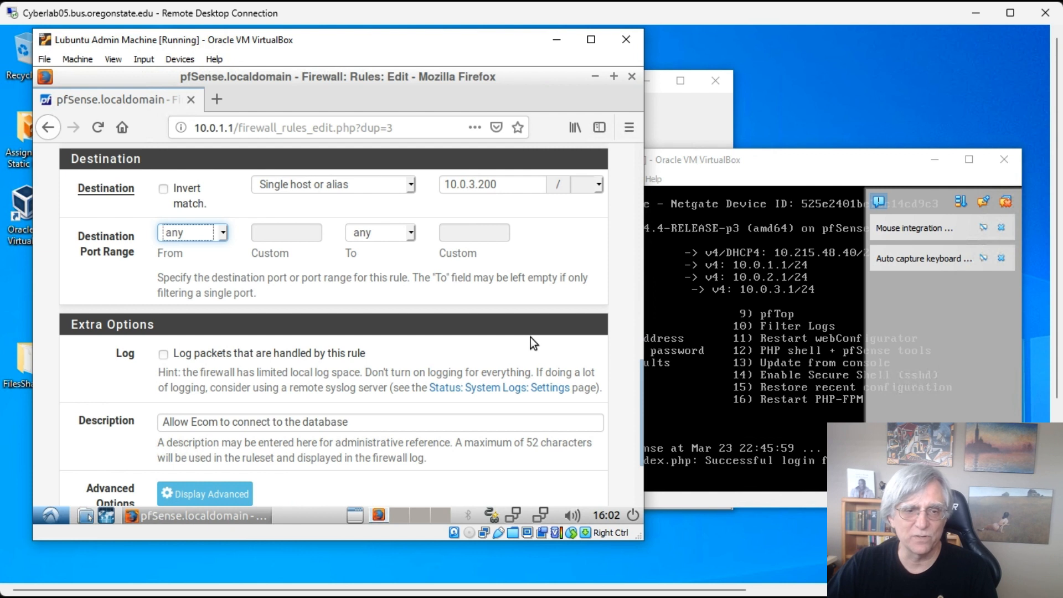
double_click(323, 422)
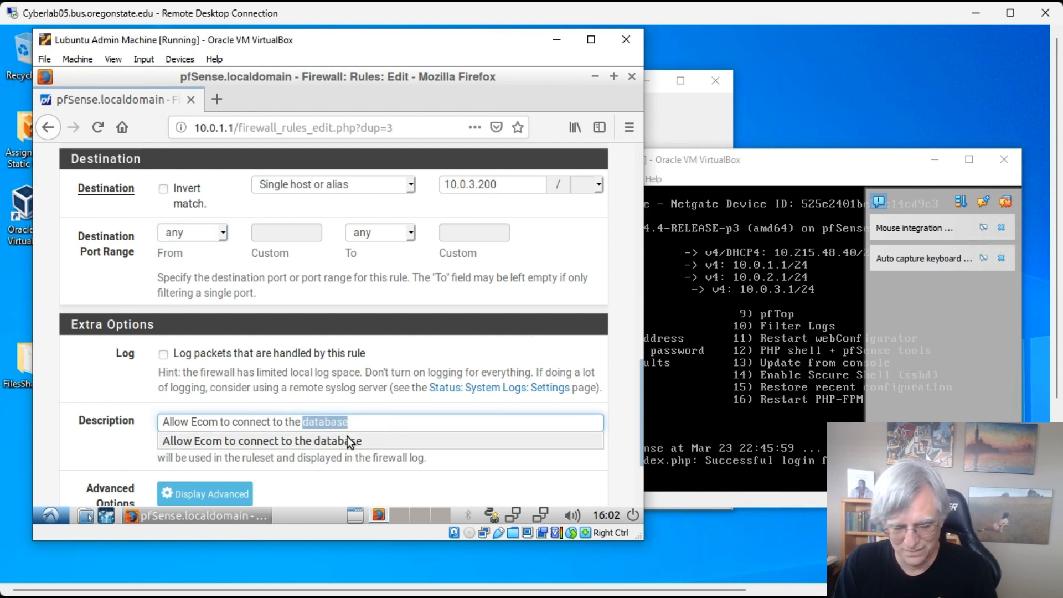
type("Secru")
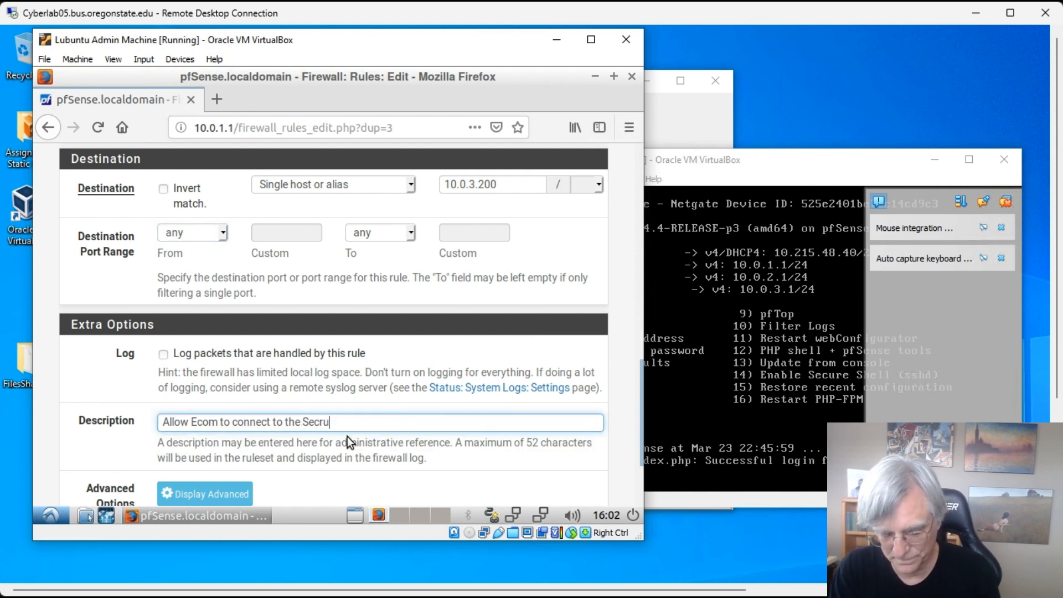
type("tiy")
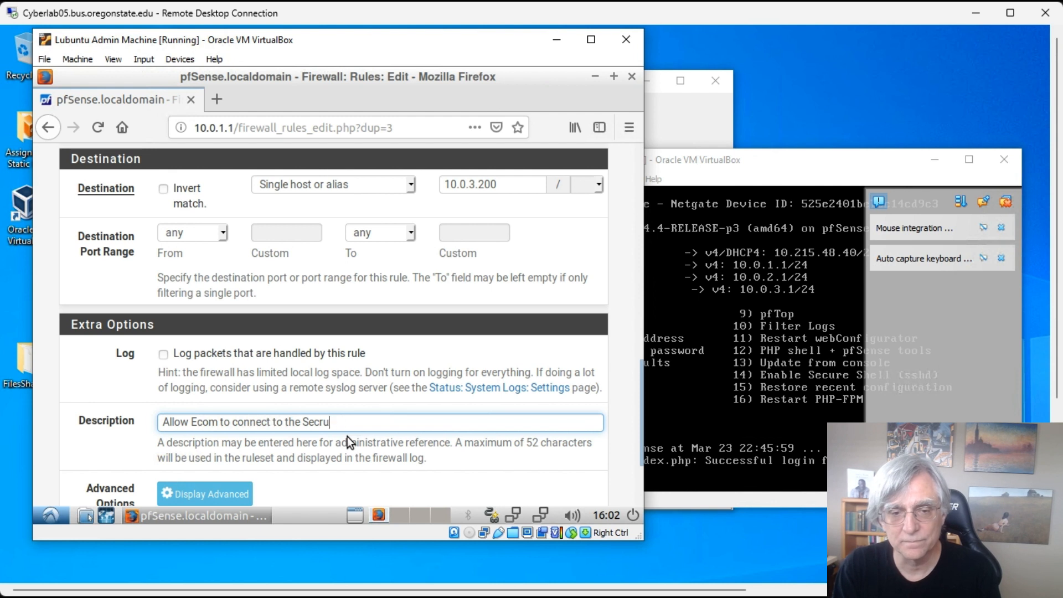
key("BackSpace")
key("BackSpace")
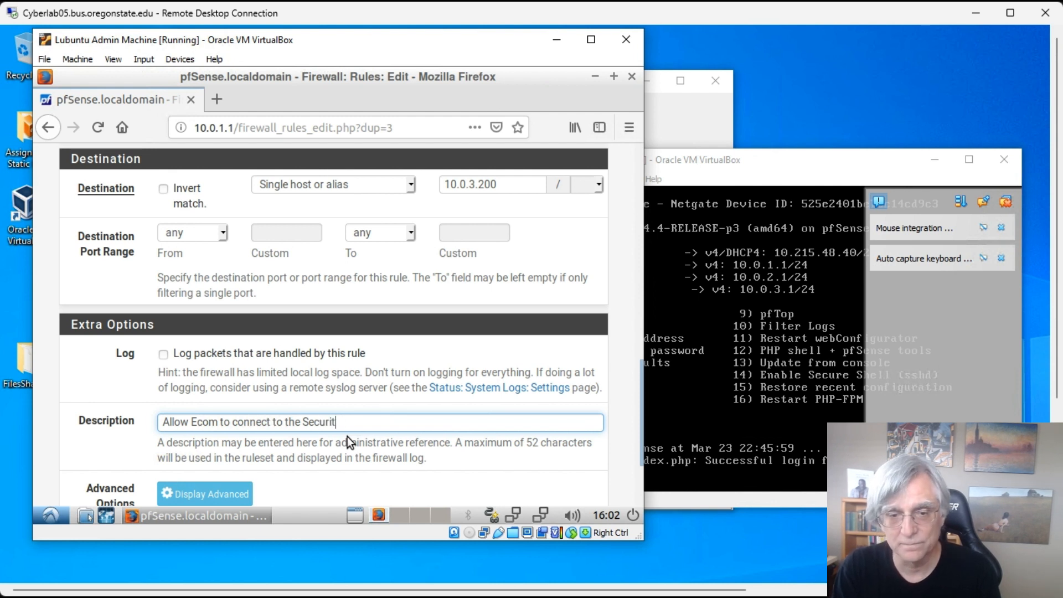
type("urity Log Se")
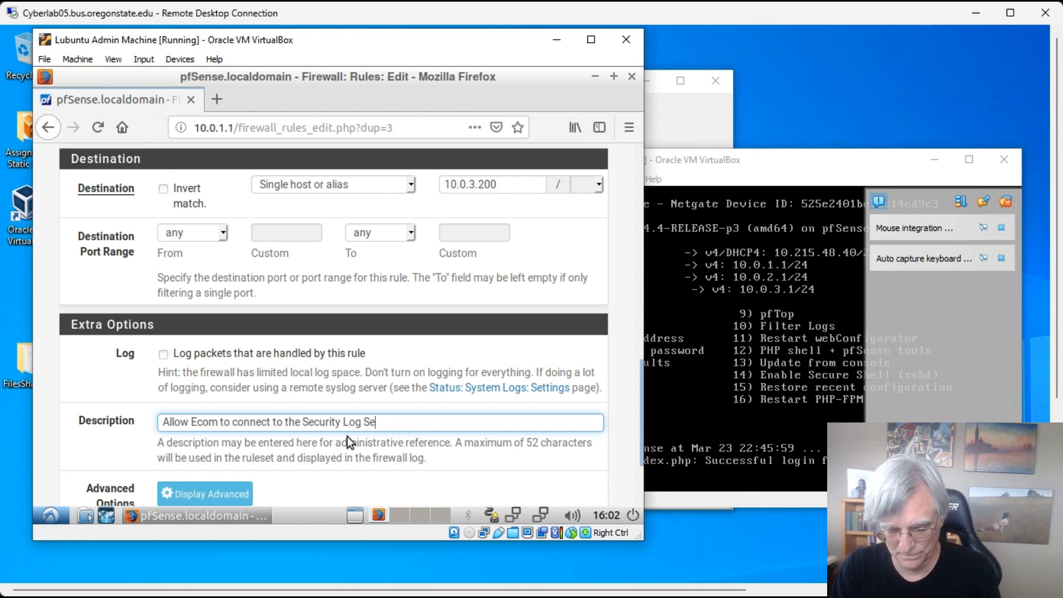
type("rver")
scroll(337, 413, "down", 3)
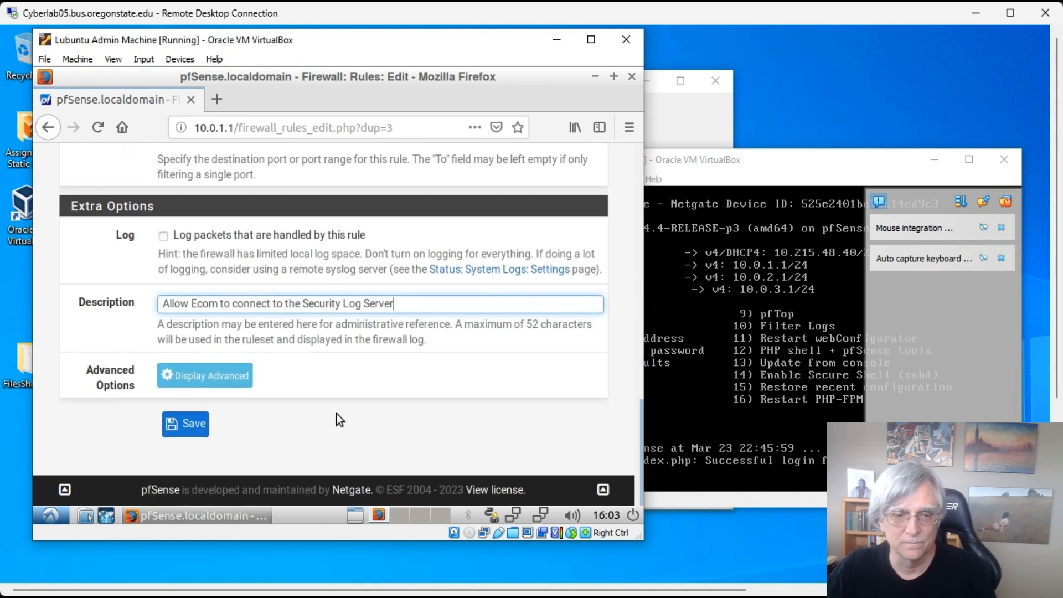
left_click(185, 424)
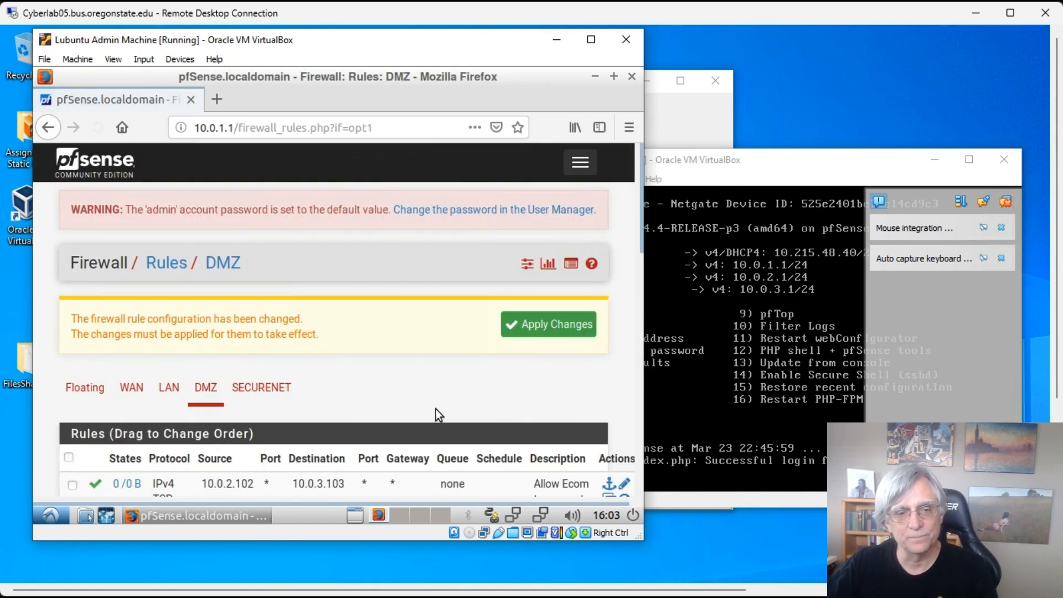
- Apply the pending DMZ firewall rule changes for both Ecom rules
scroll(405, 330, "down", 2)
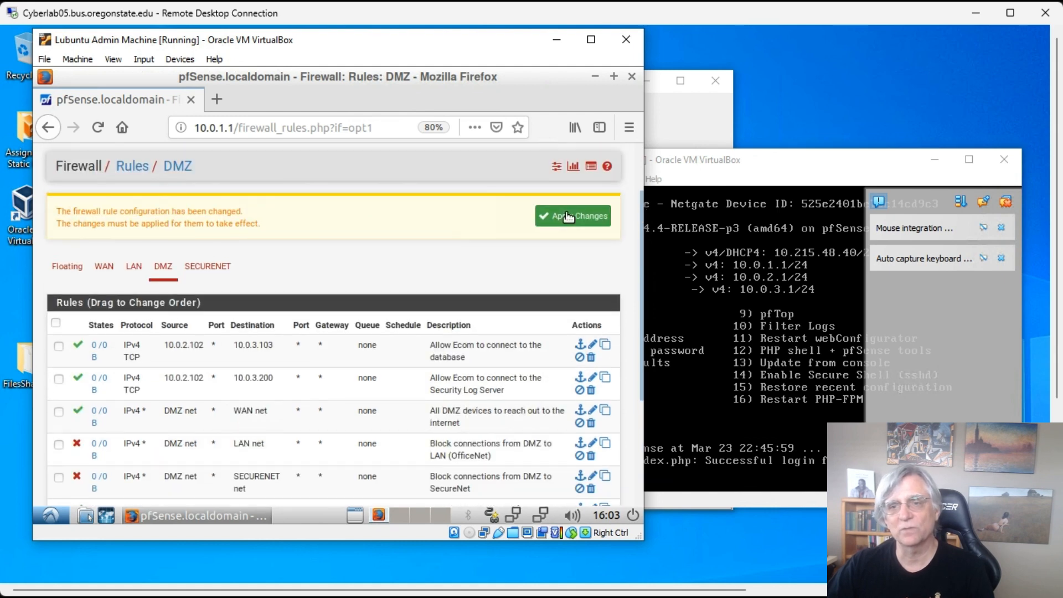
left_click(569, 216)
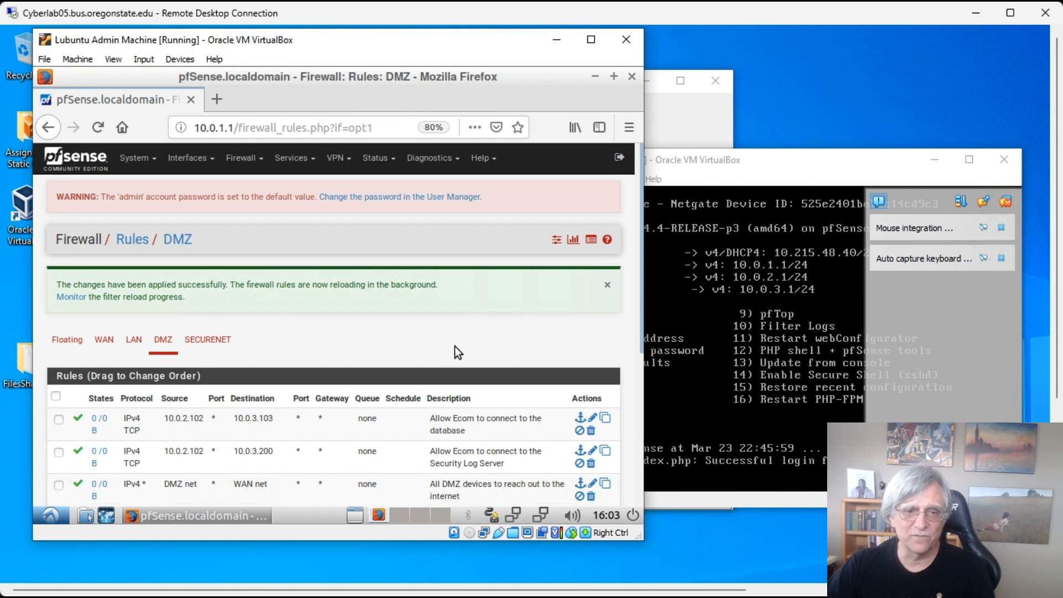
- Start a new SECURENET rule with source set to single host 10.0.2.102
left_click(213, 339)
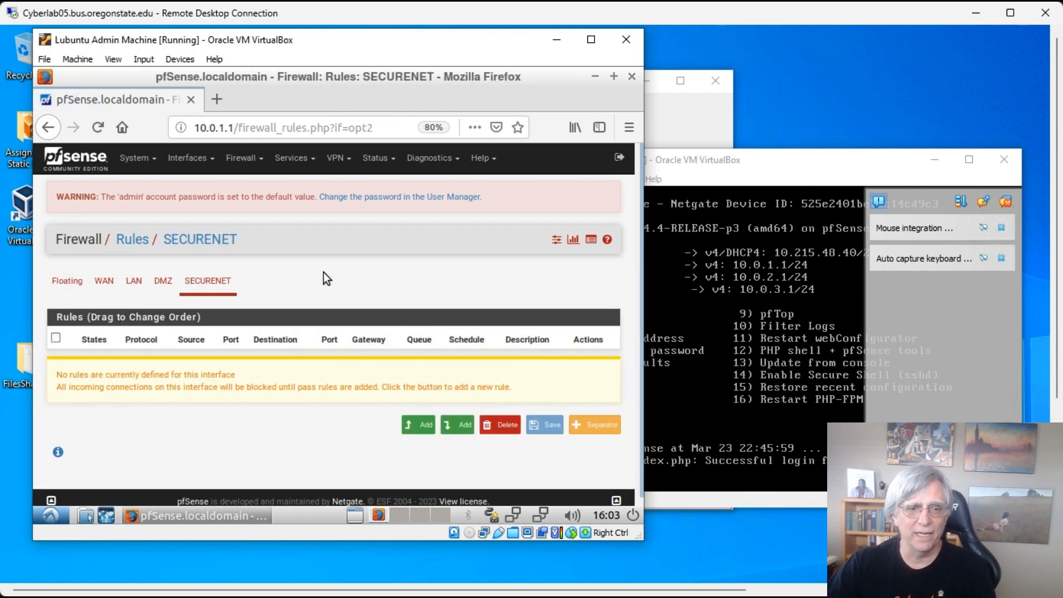
scroll(326, 271, "down", 1)
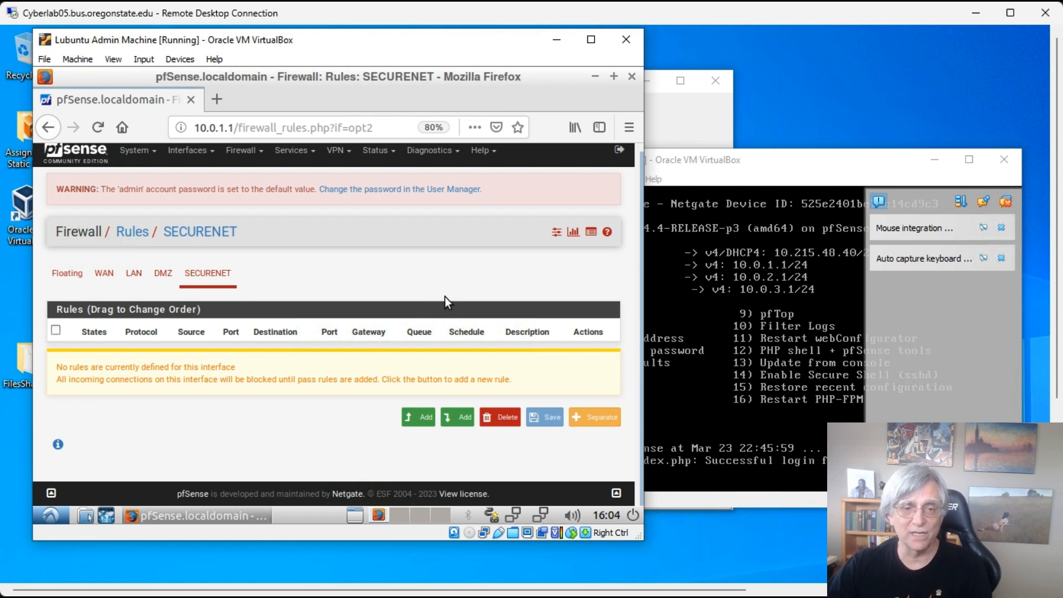
left_click(425, 418)
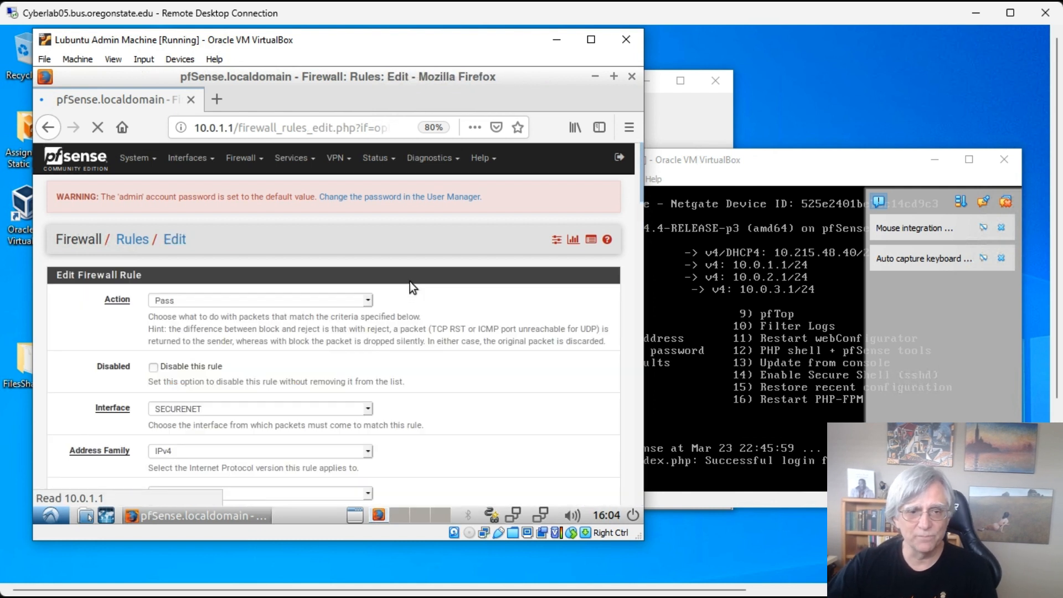
scroll(415, 299, "down", 2)
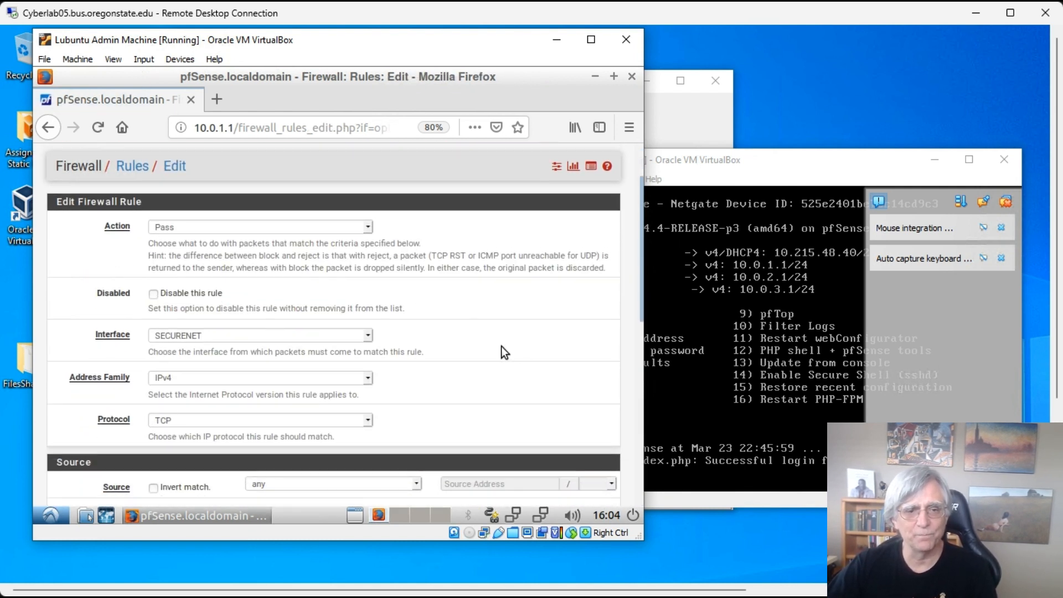
scroll(500, 347, "down", 3)
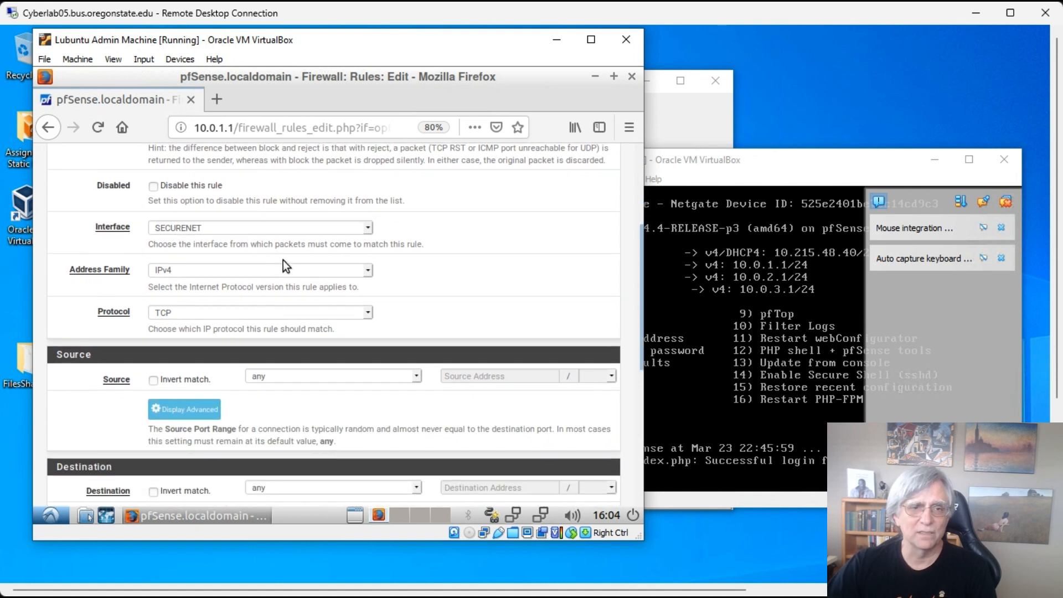
scroll(283, 260, "up", 2)
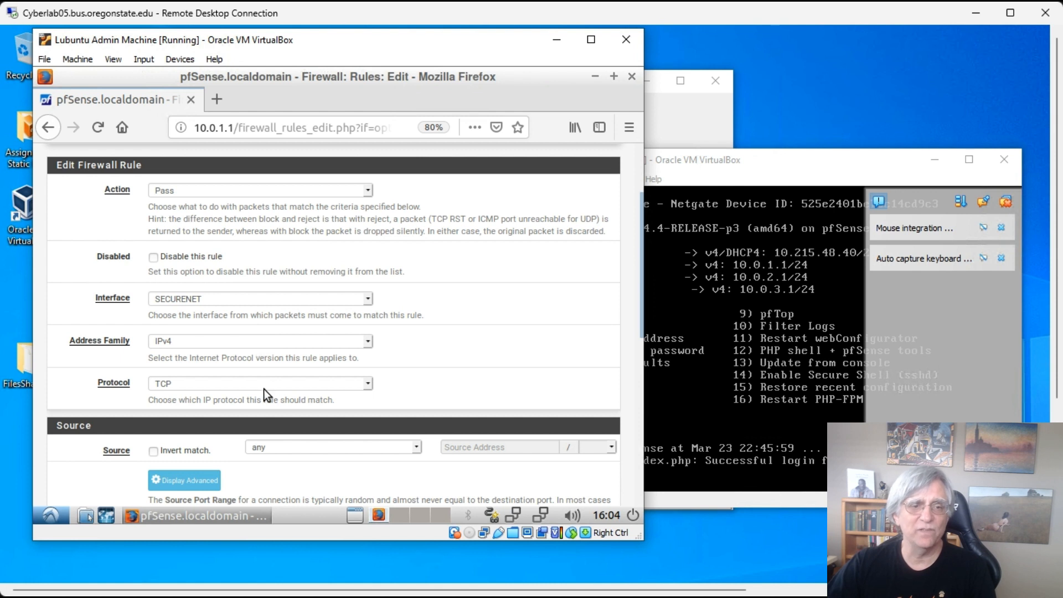
scroll(488, 358, "down", 4)
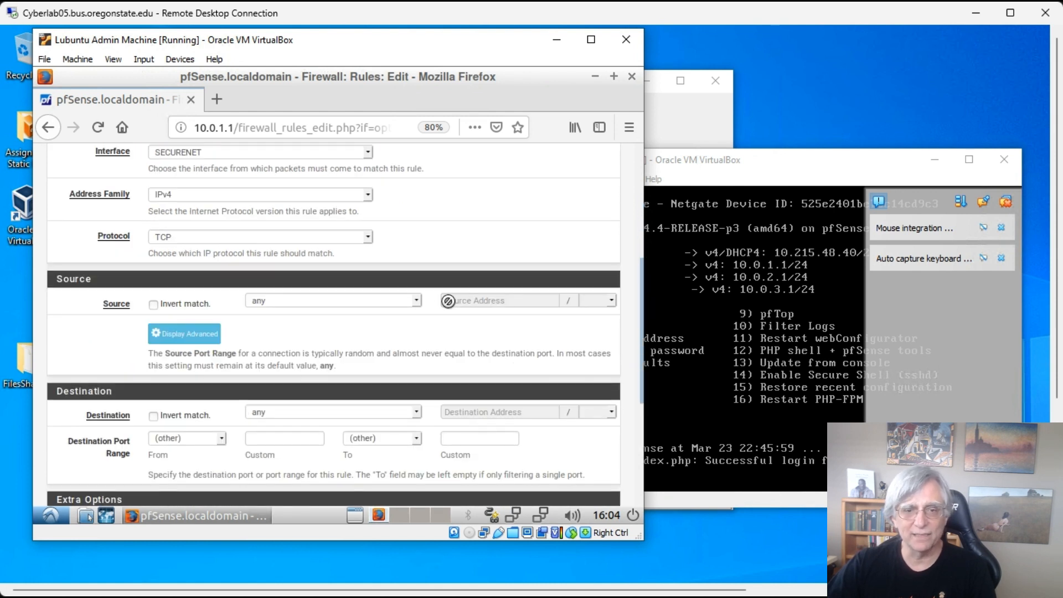
left_click(416, 301)
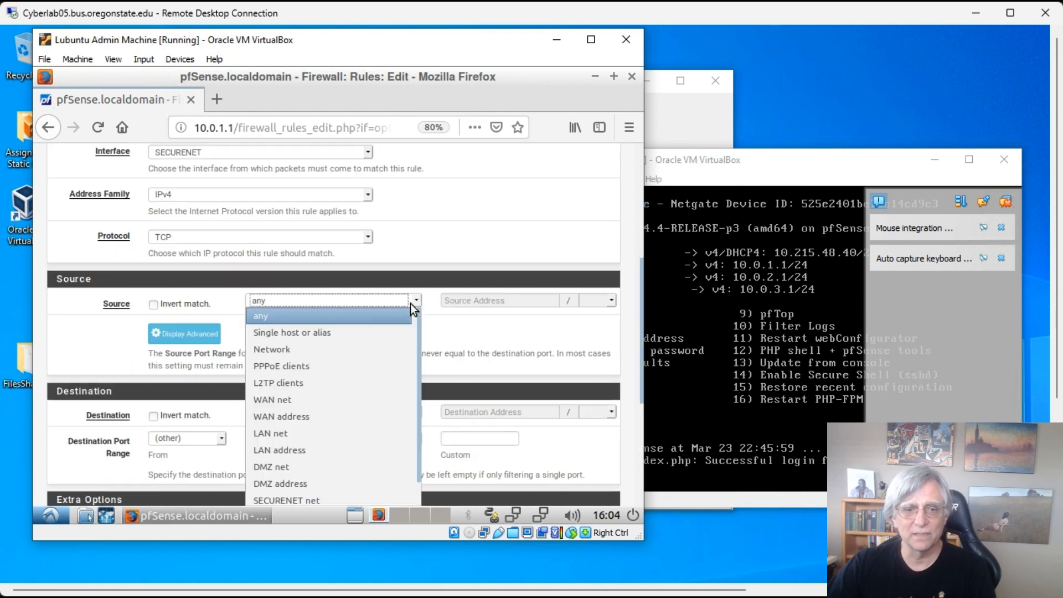
left_click(300, 334)
left_click(473, 302)
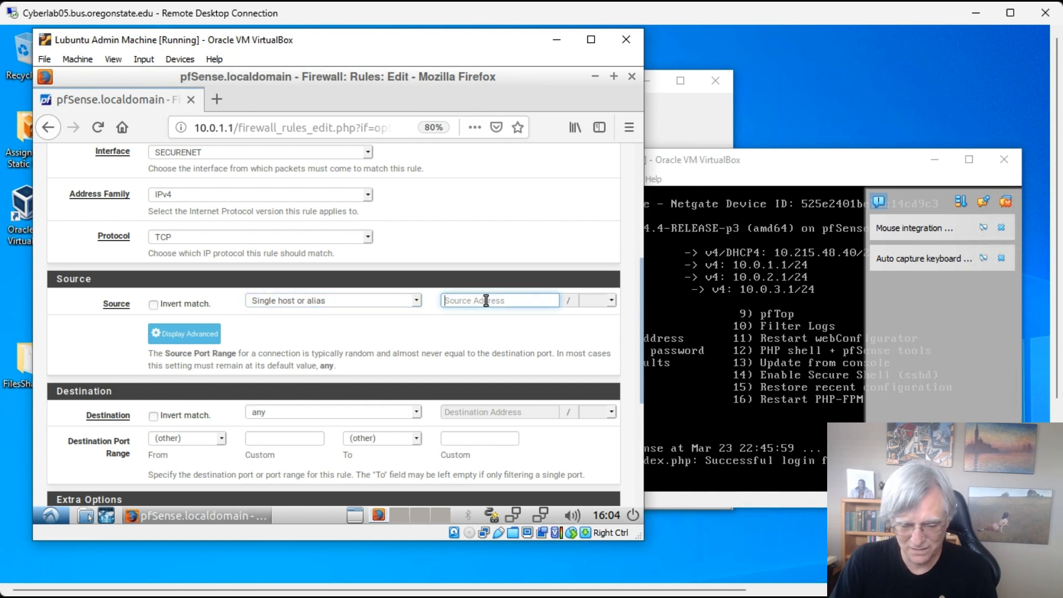
type("10.0.")
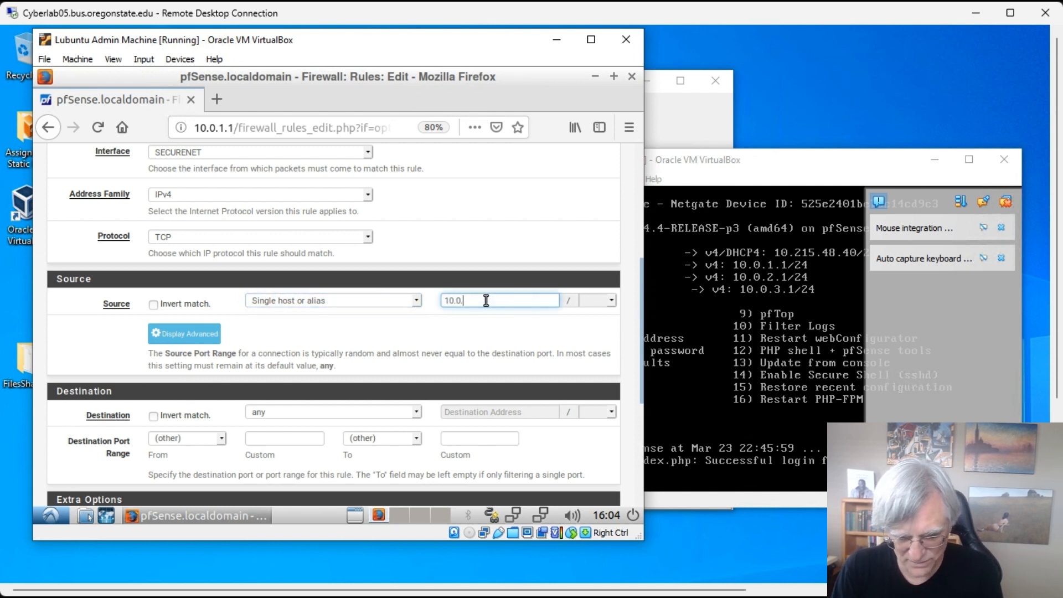
type("2.102")
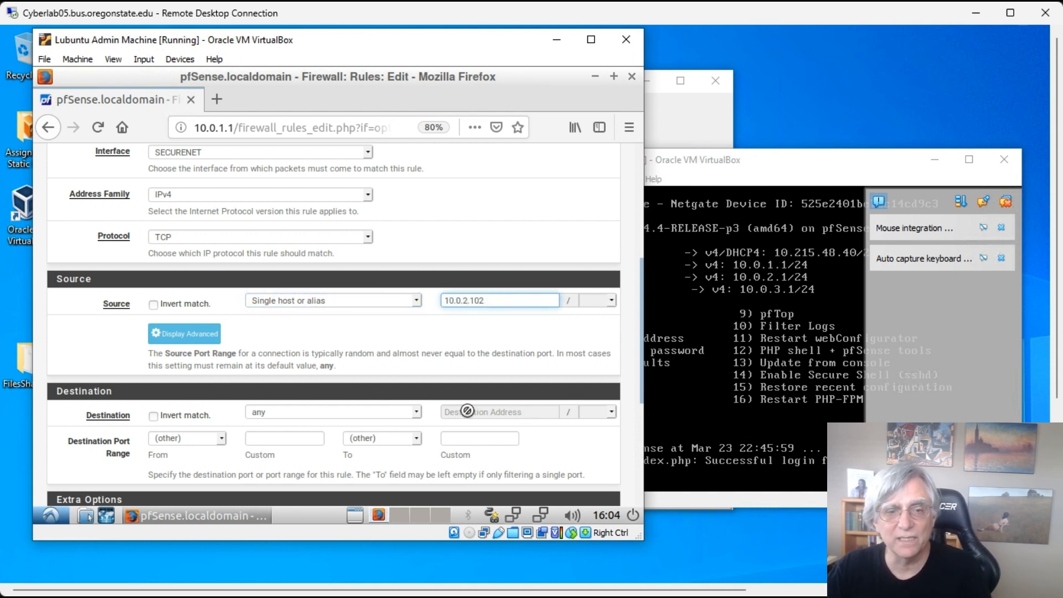
- Set the destination to single host 10.0.3.103 with custom port range 3306 to 3306
scroll(454, 409, "down", 3)
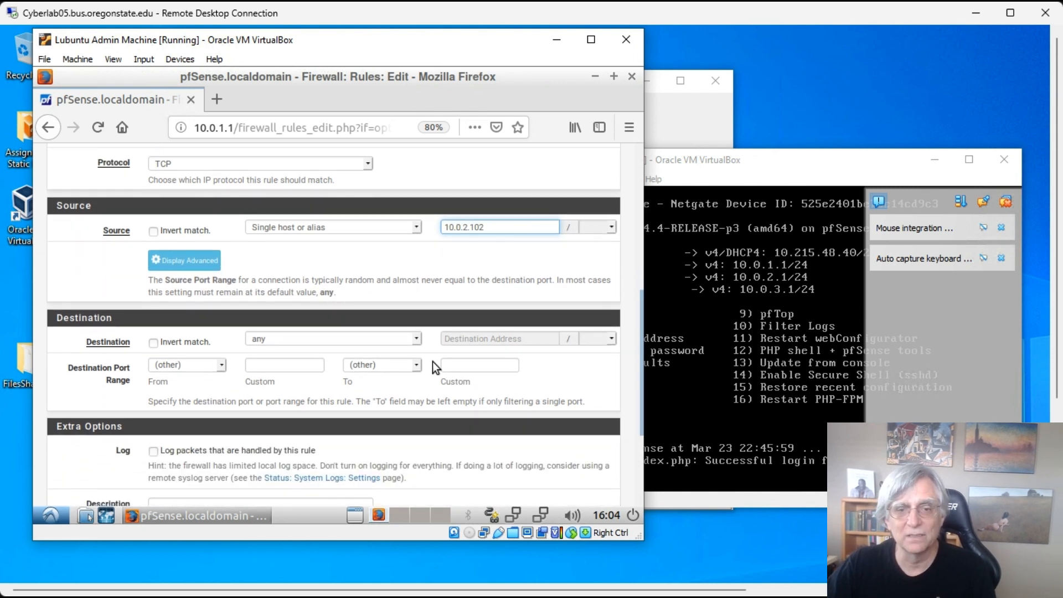
left_click(414, 338)
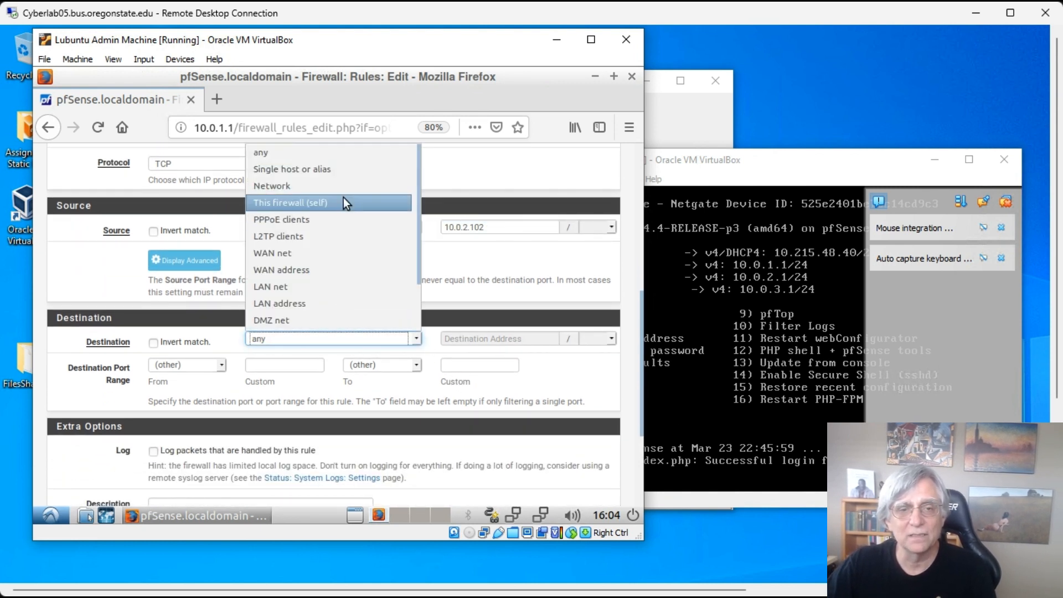
left_click(333, 169)
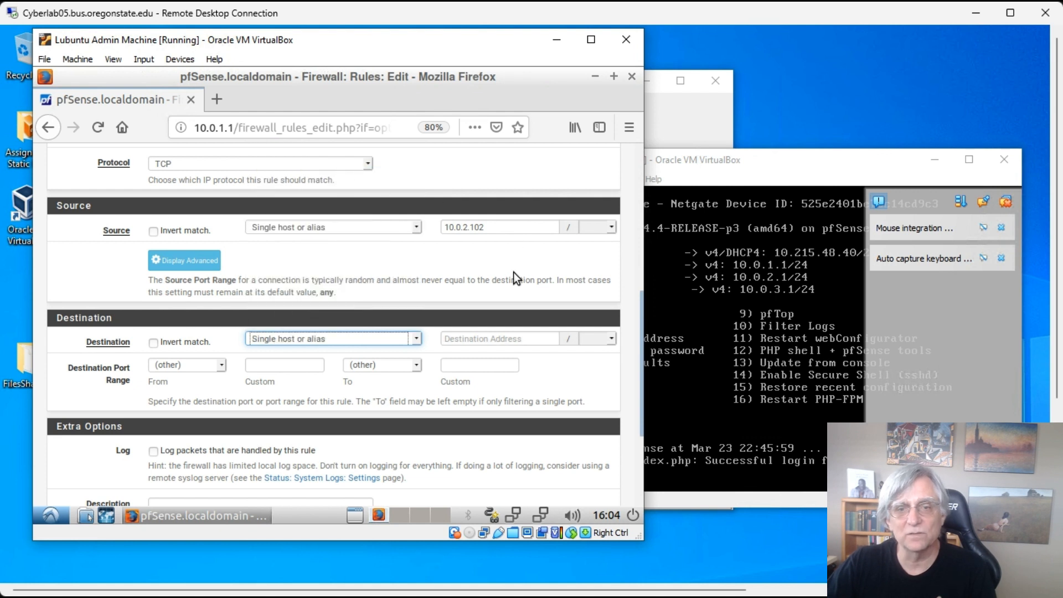
left_click(491, 338)
type("10.0.3.103")
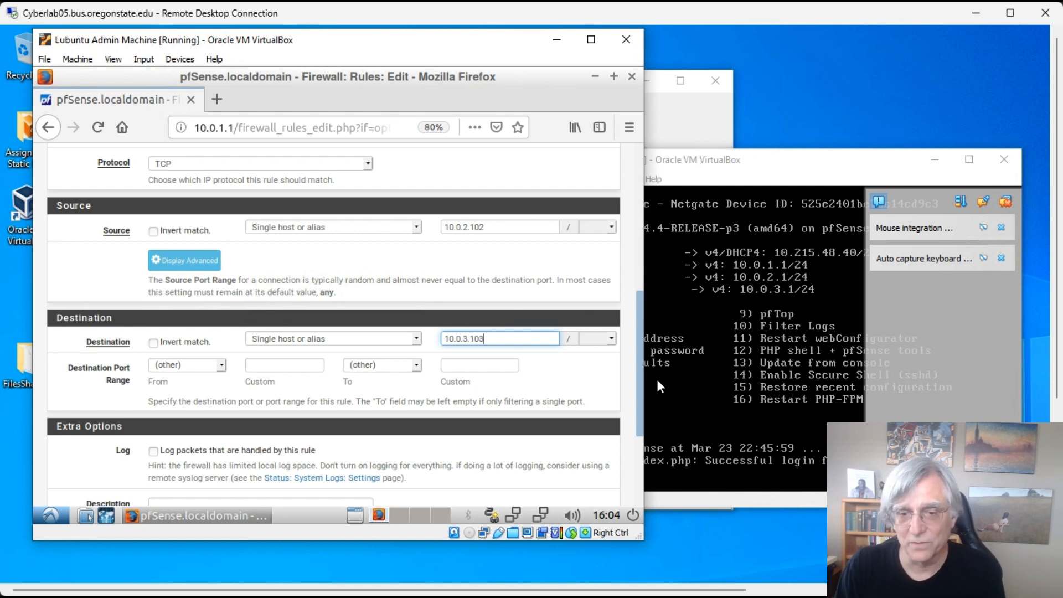
left_click(221, 366)
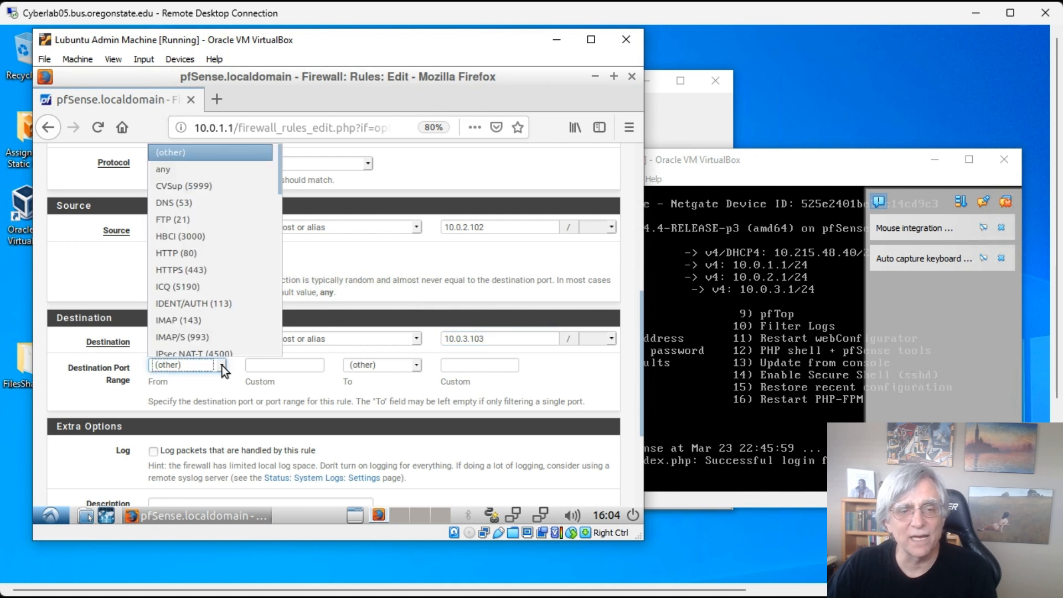
left_click(287, 364)
left_click(287, 365)
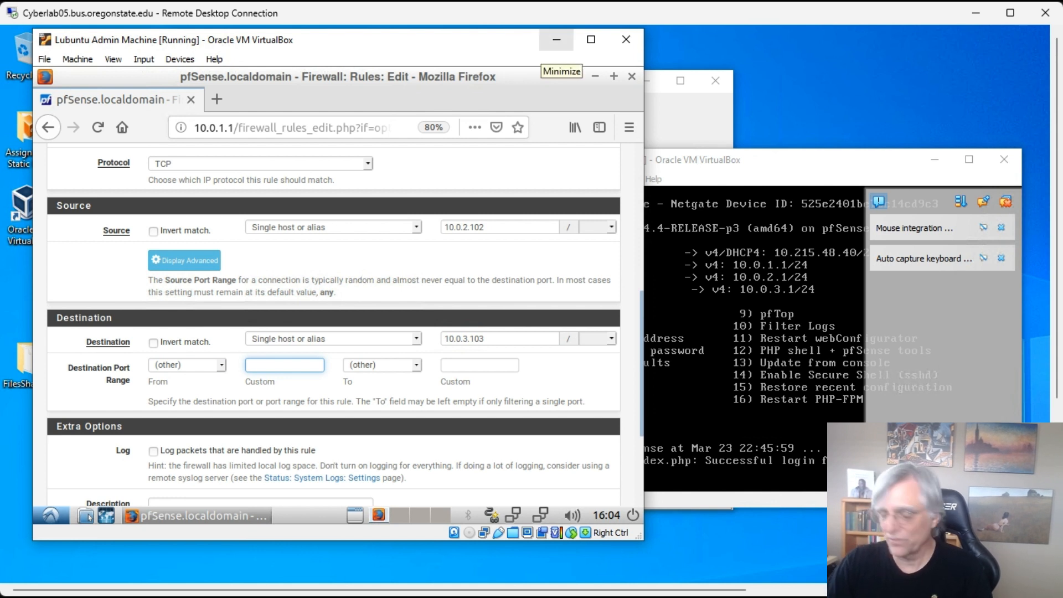
type("3306")
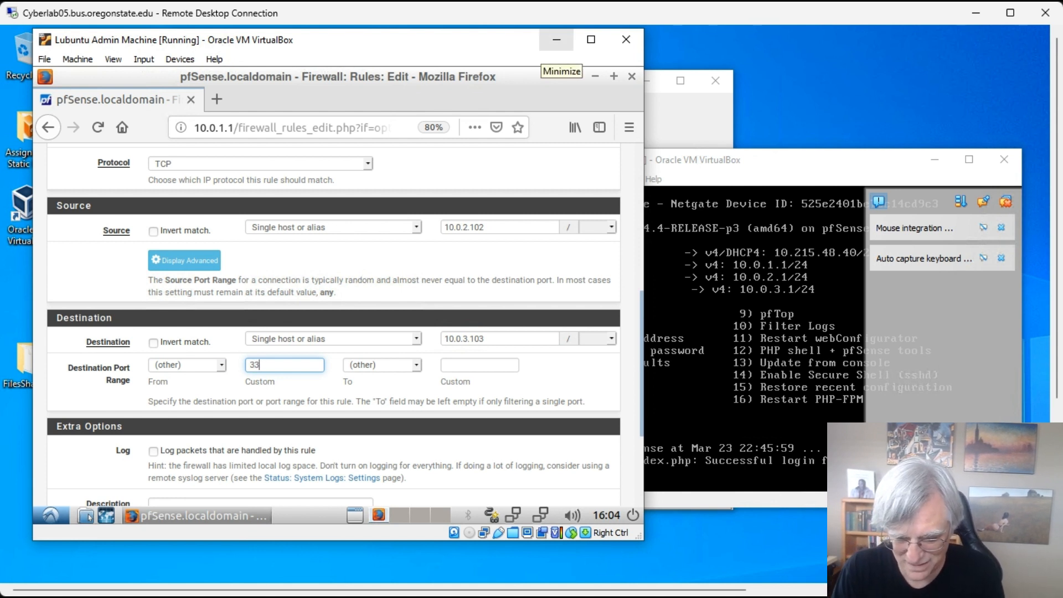
key("Tab")
key("Tab")
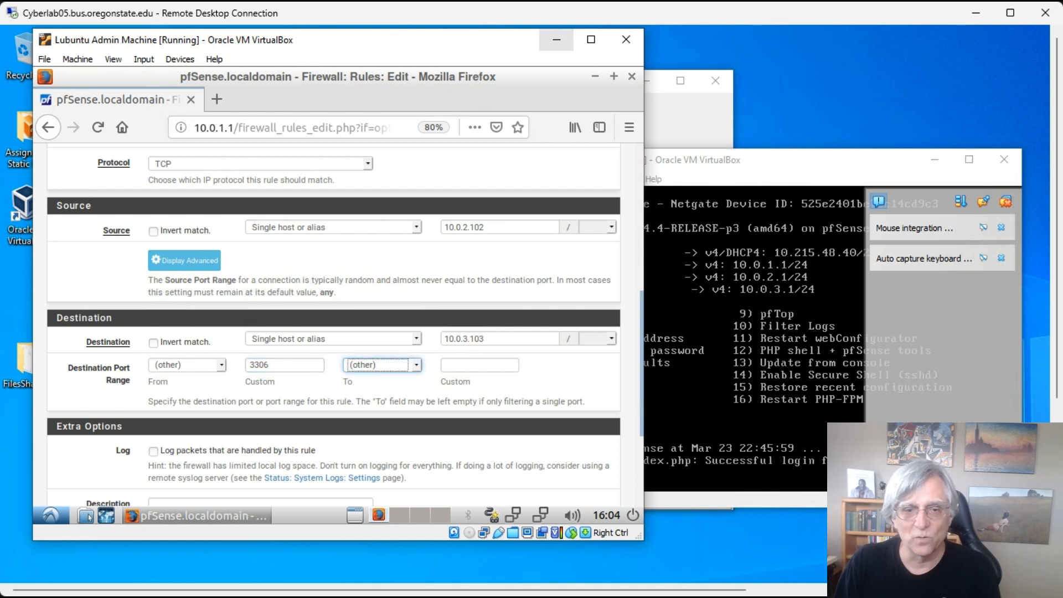
type("3")
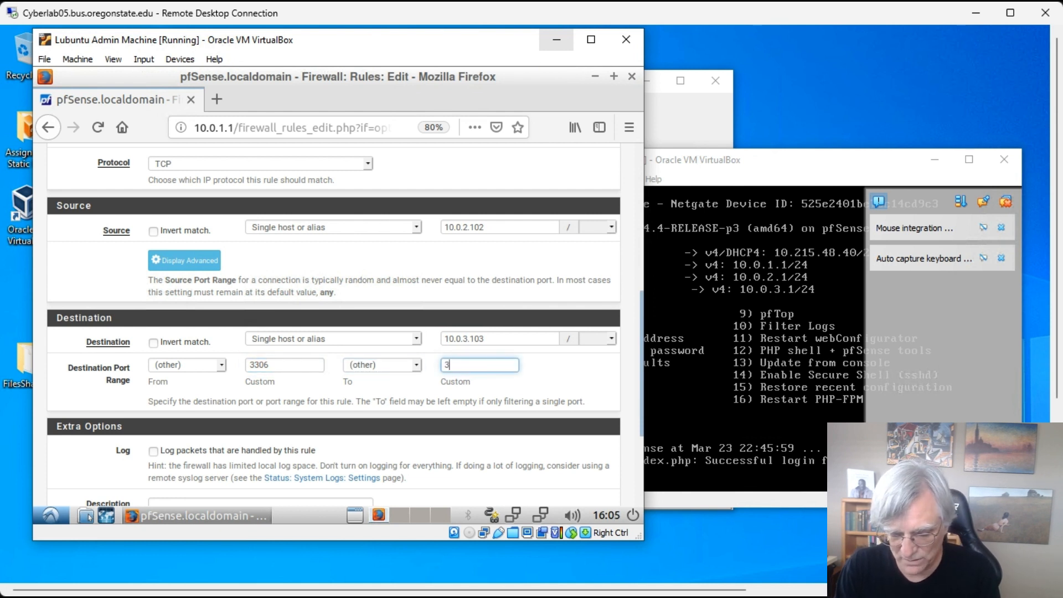
type("306")
key("Tab")
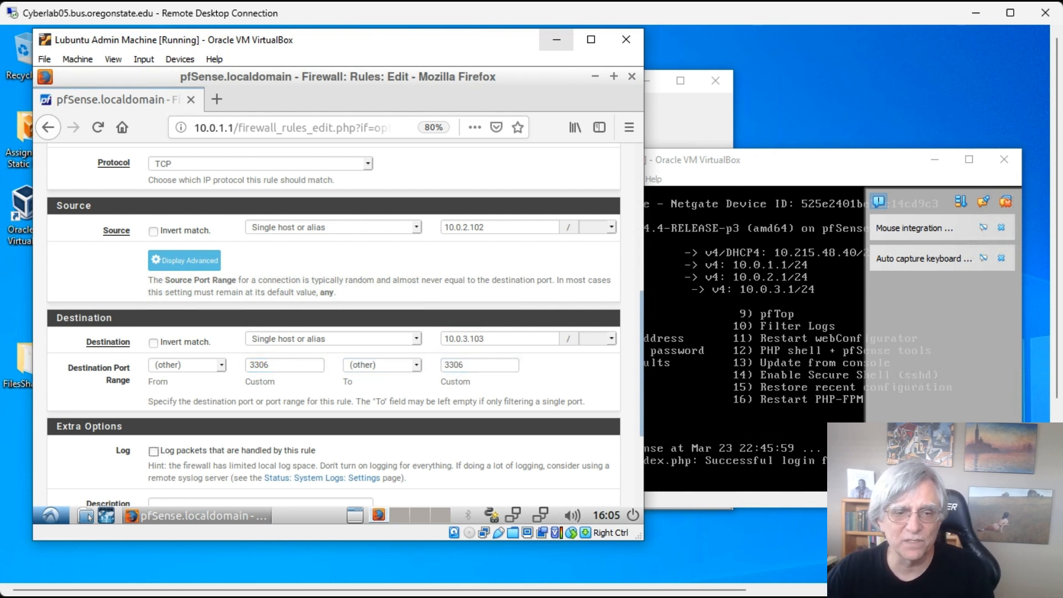
- Add the description 'Allow Ecom to connect to the database' and save the rule
scroll(406, 370, "down", 5)
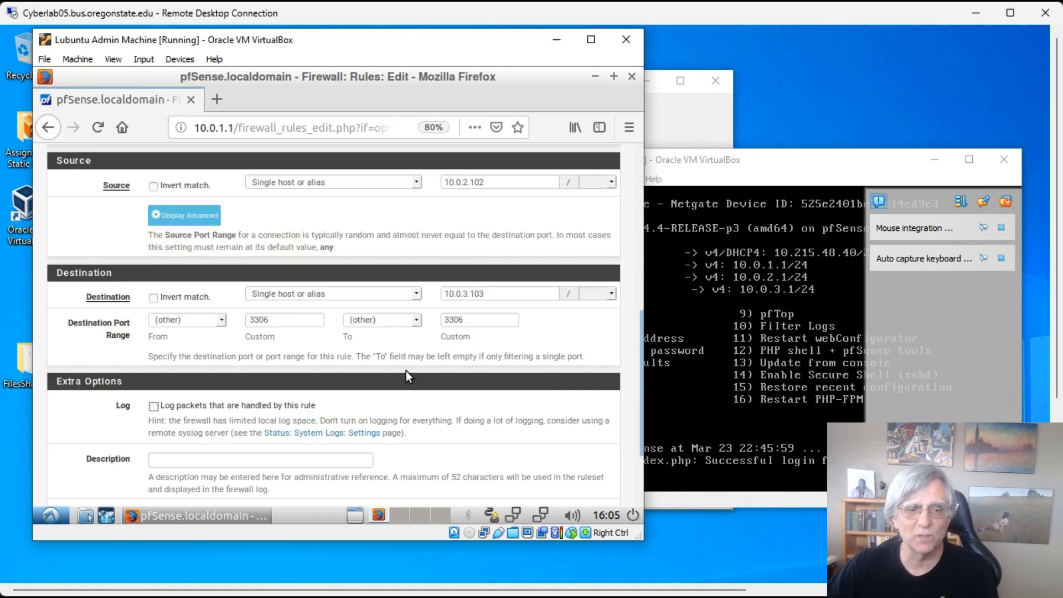
left_click(337, 361)
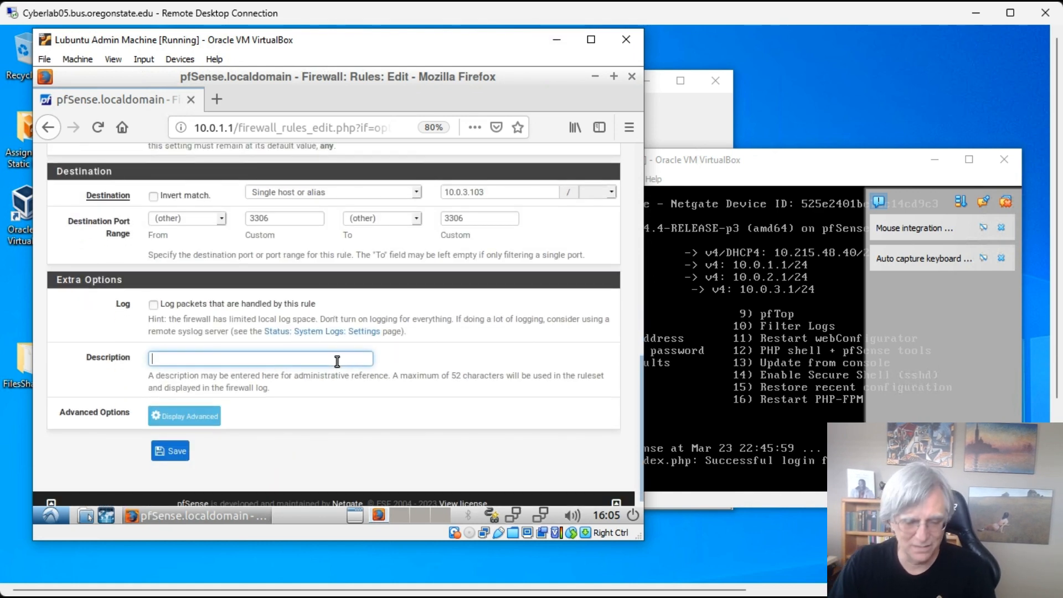
type("Allow")
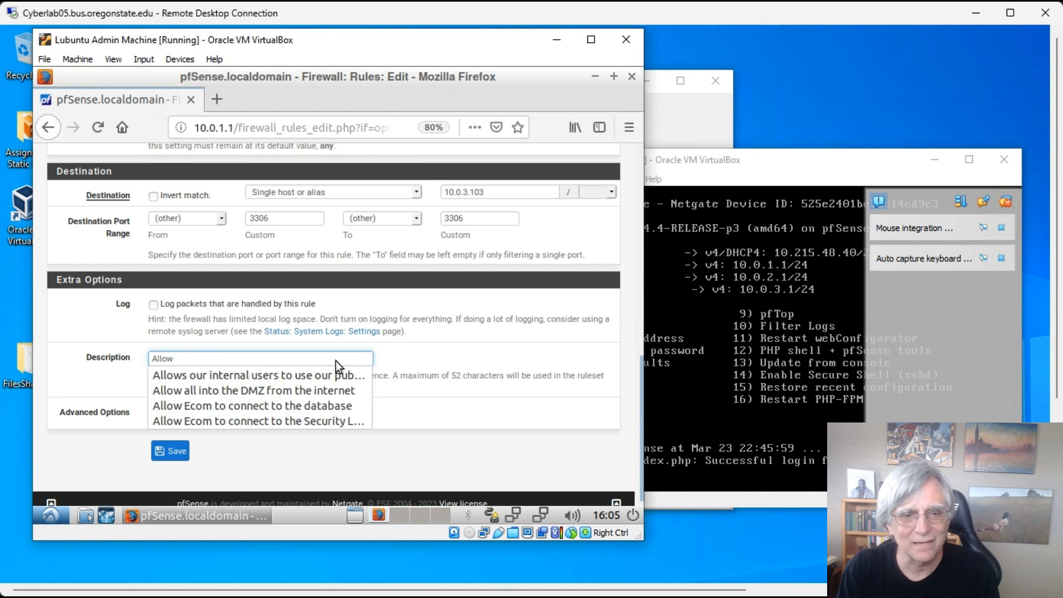
type(" Ec")
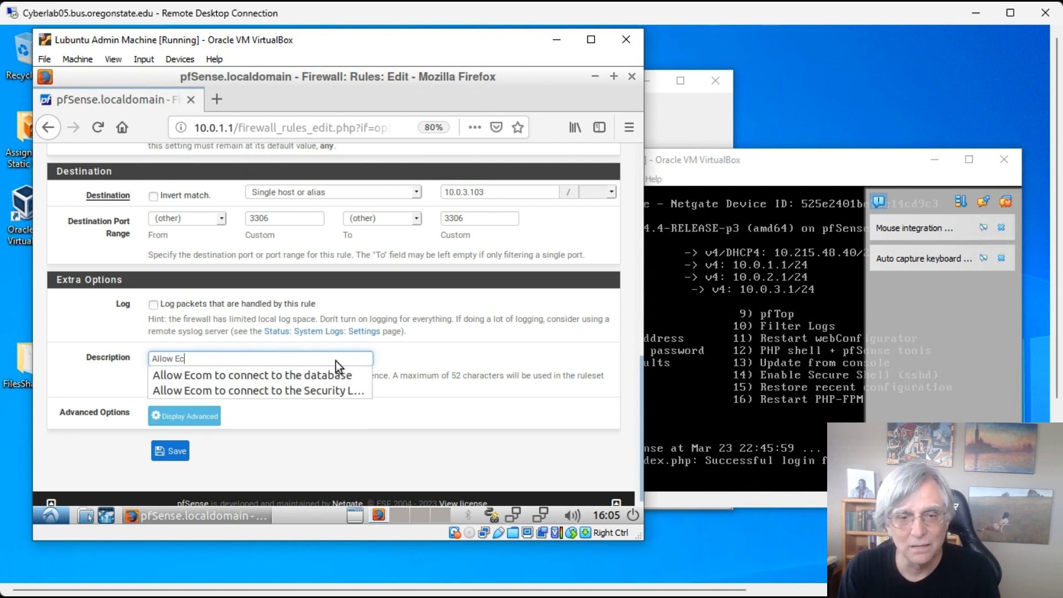
left_click(336, 376)
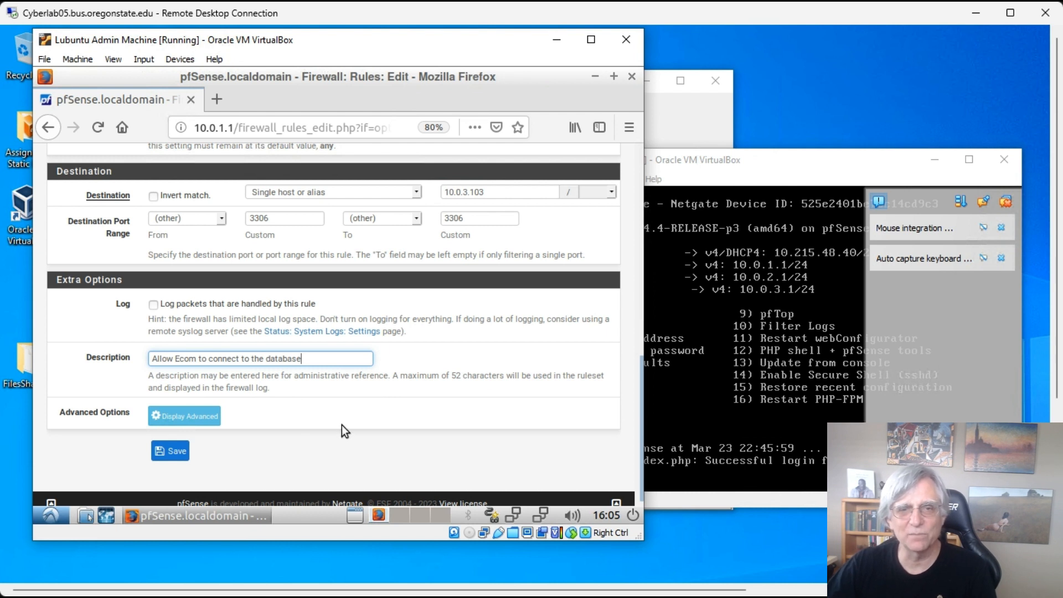
left_click(176, 453)
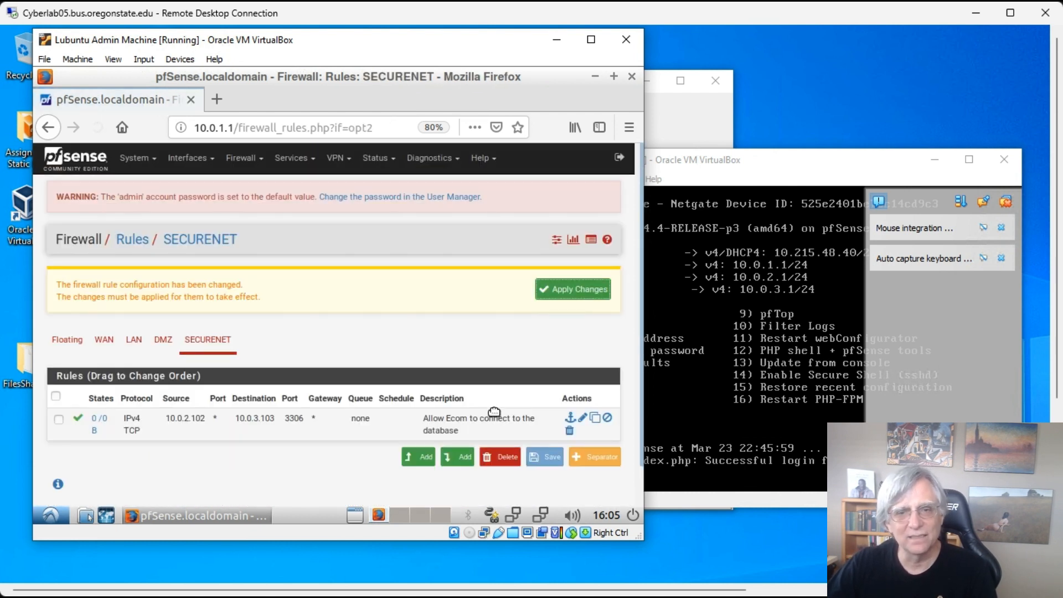
- Copy the 3306 database rule and change its destination port range to 601
left_click(595, 417)
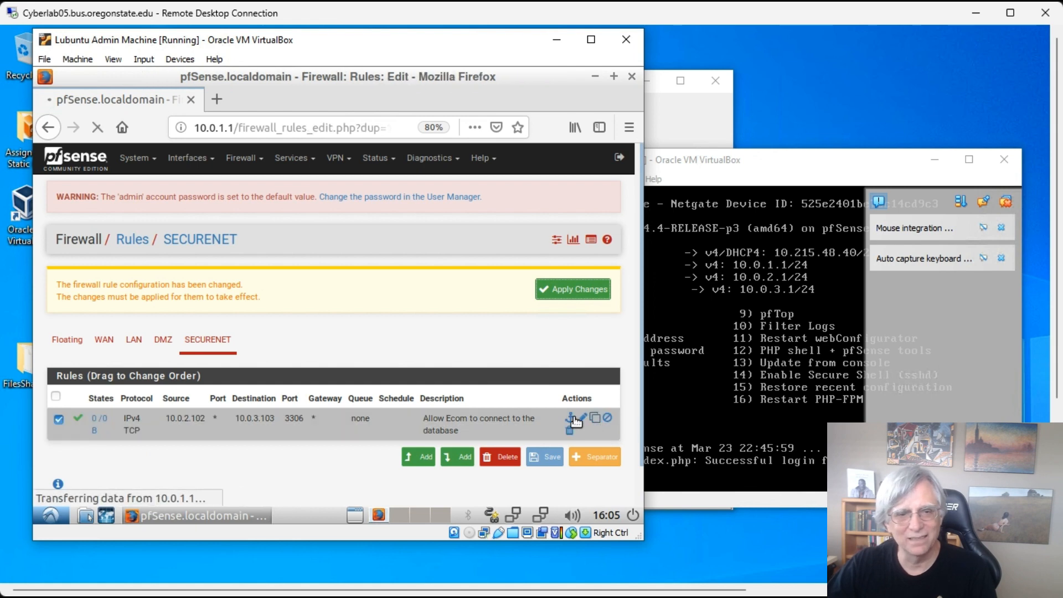
scroll(427, 345, "down", 5)
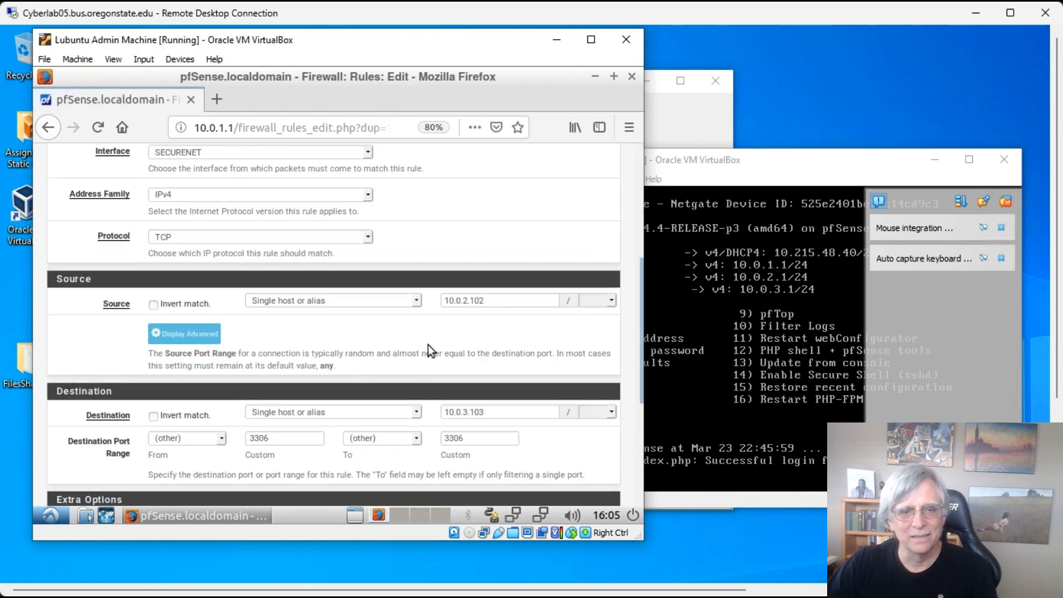
scroll(428, 350, "down", 2)
left_click_drag(296, 328, 221, 328)
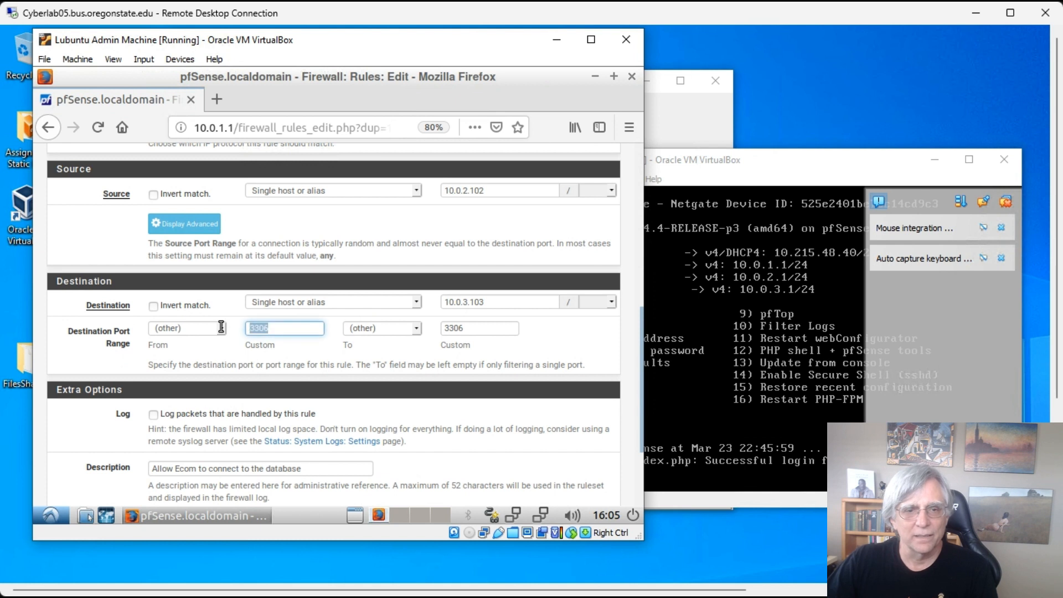
type("601")
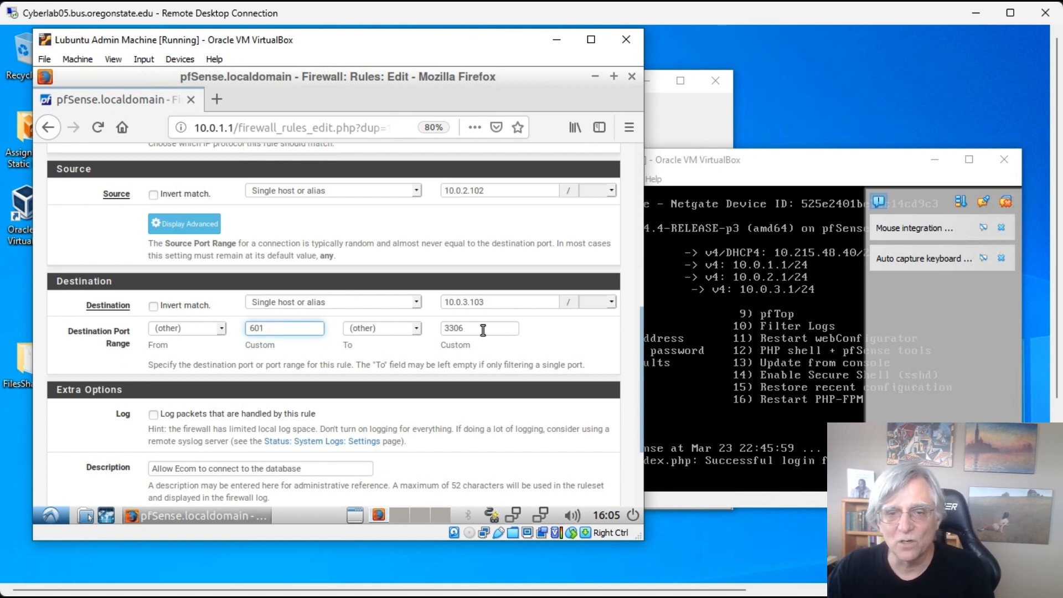
left_click_drag(483, 329, 425, 325)
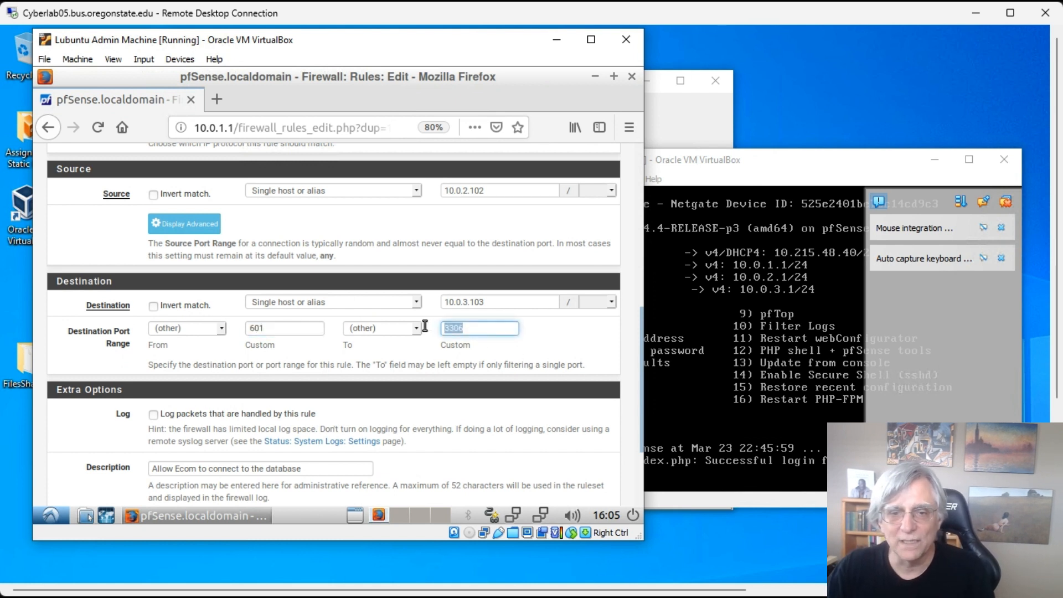
type("601")
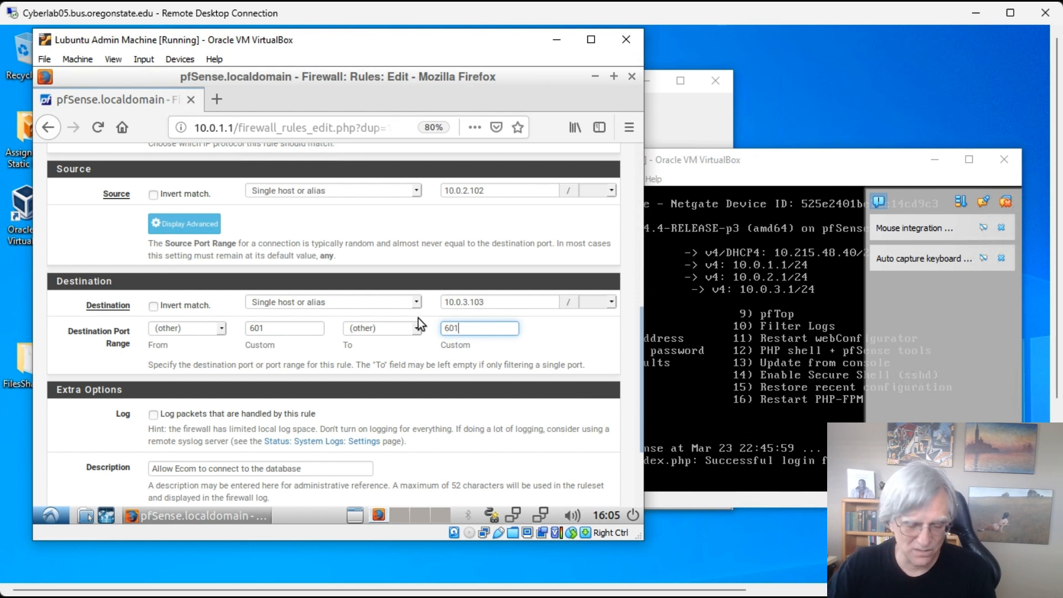
key("Tab")
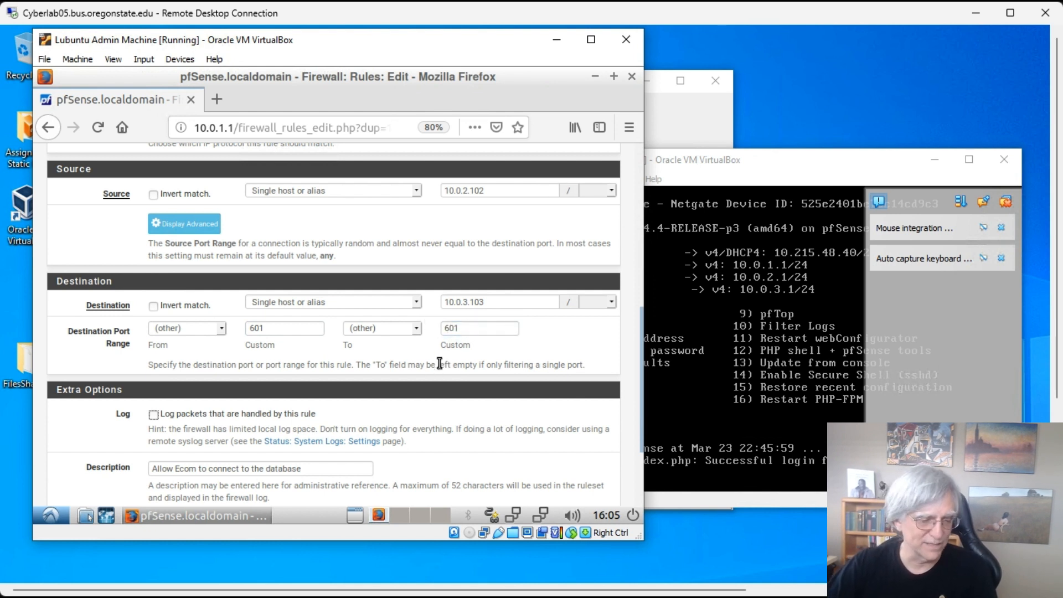
- Change the copied rule's destination host to 10.0.3.200 and save it
left_click(499, 301)
double_click(471, 299)
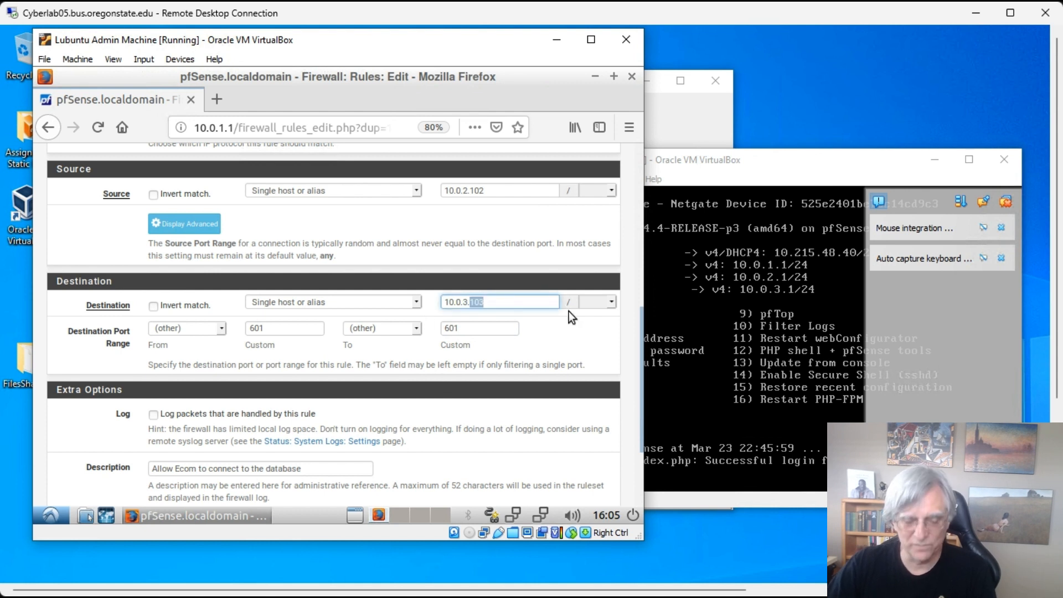
type("200")
key("Tab")
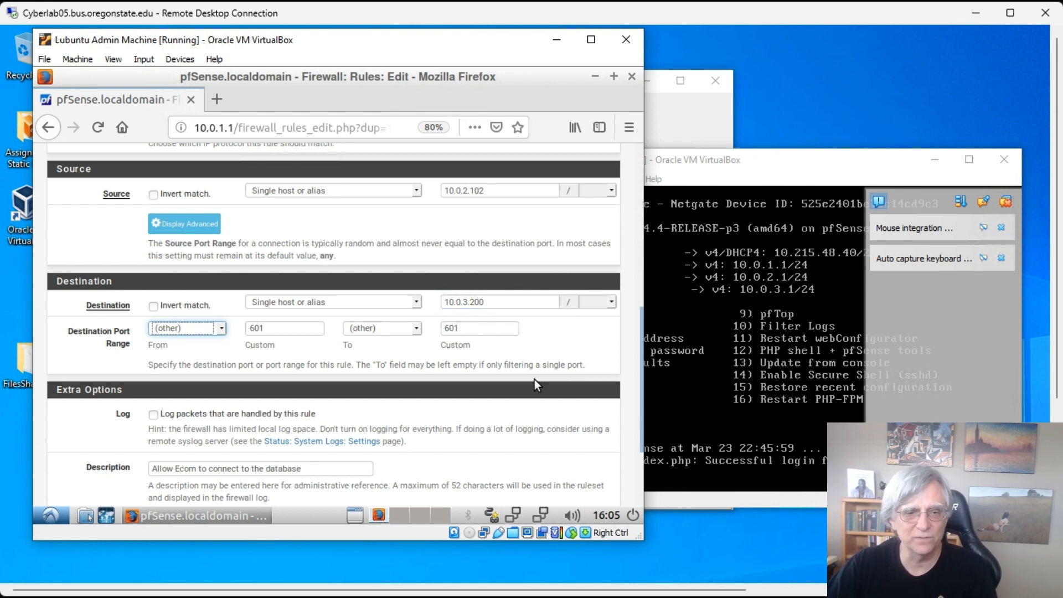
scroll(533, 377, "up", 3)
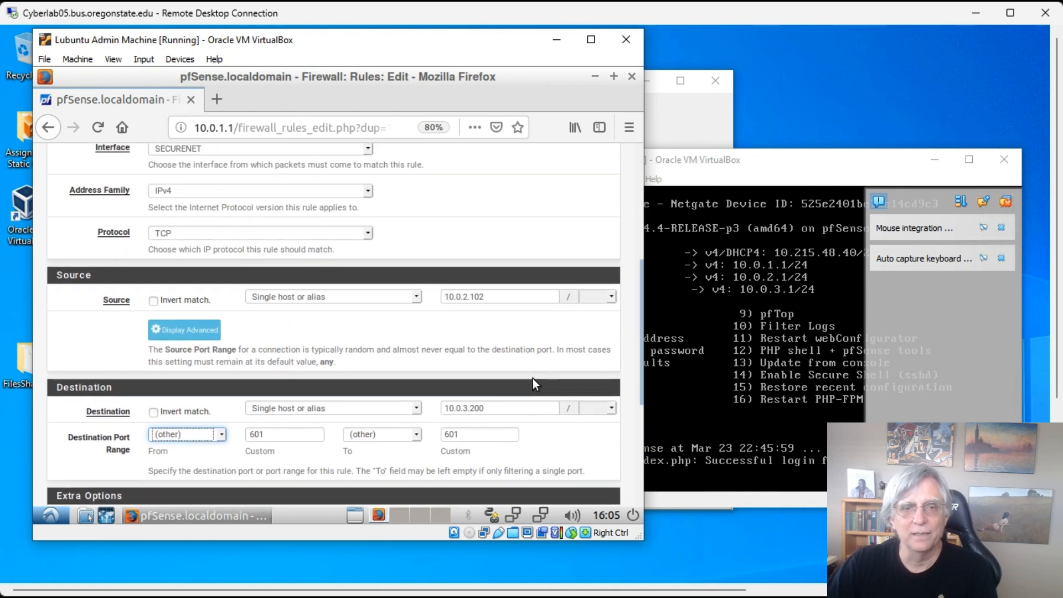
scroll(532, 379, "up", 3)
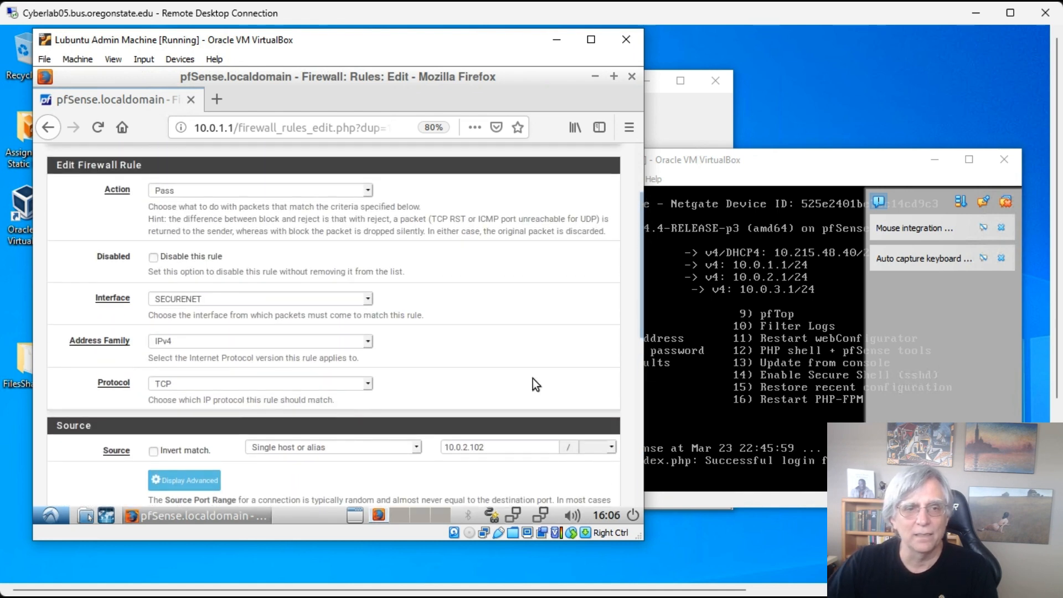
scroll(530, 381, "down", 10)
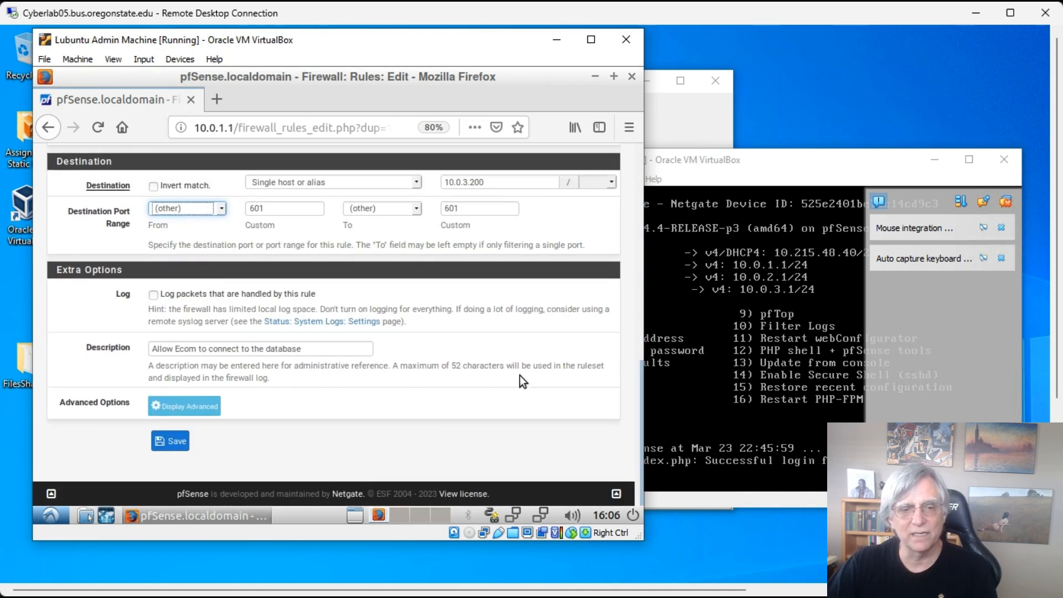
left_click(172, 440)
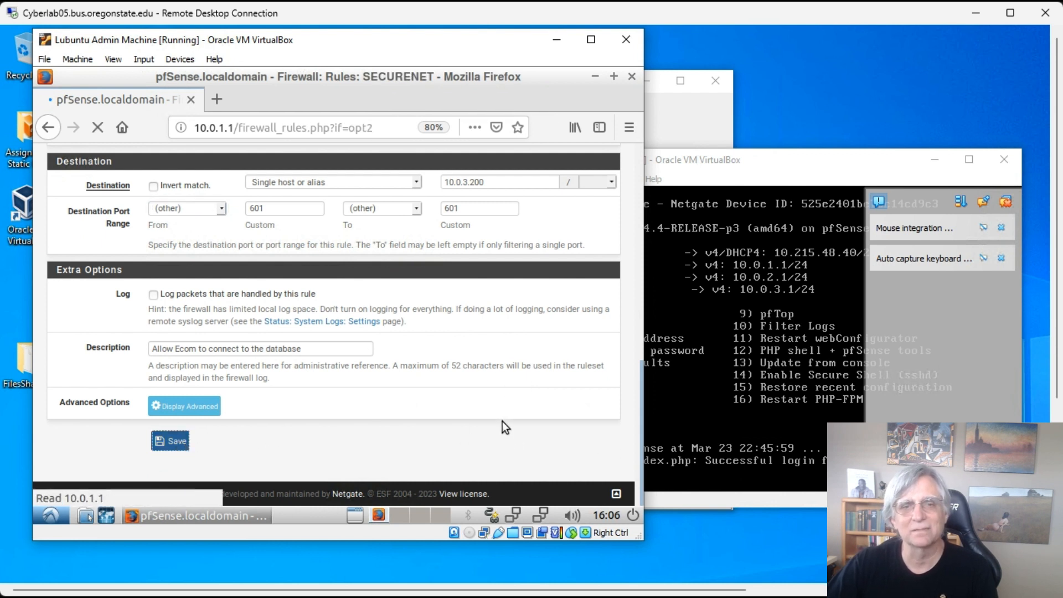
- Scroll the SECURENET list to review the 3306 and 601 Ecom rules pending apply
scroll(407, 316, "down", 3)
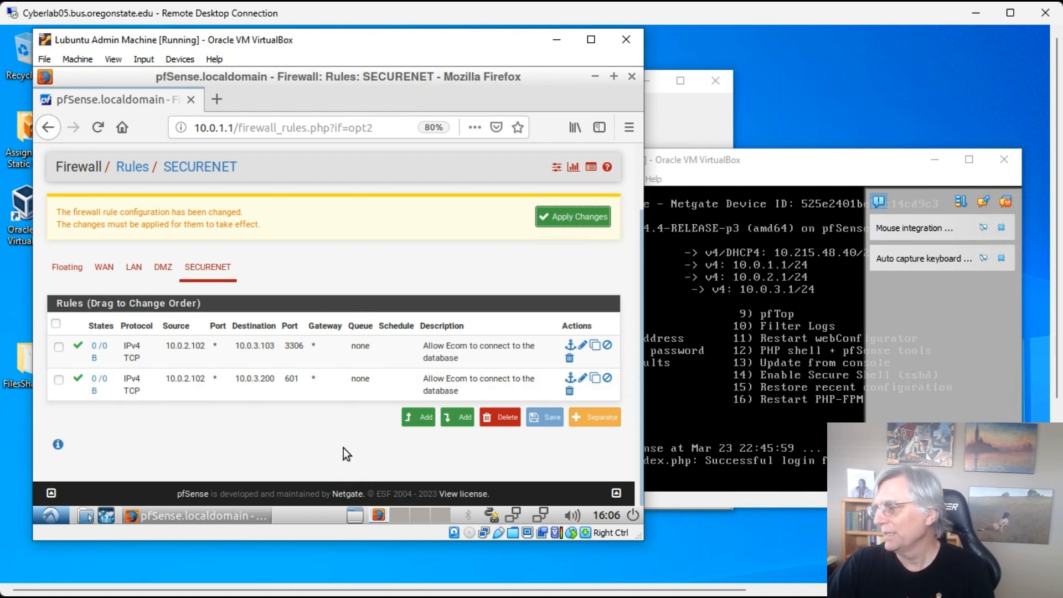
- Start a new SECURENET rule with protocol Any and source single host 10.0.1.101
left_click(416, 421)
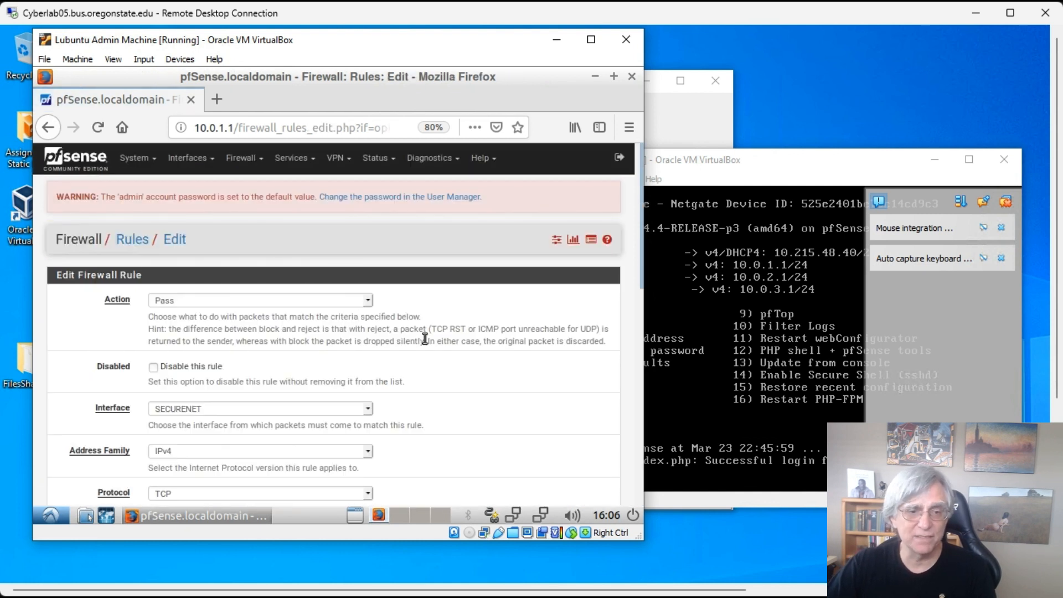
scroll(424, 339, "down", 2)
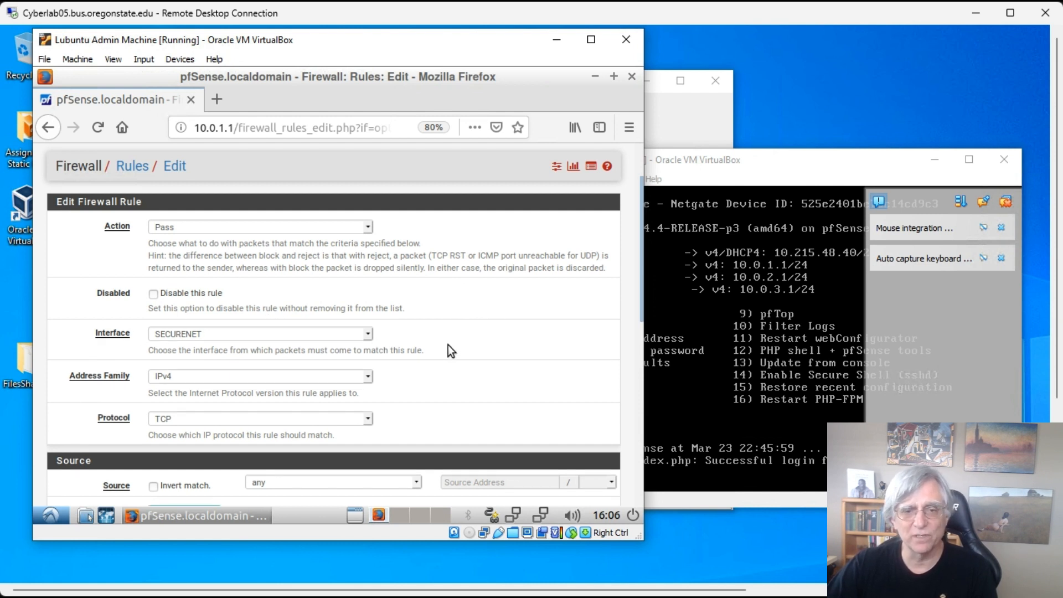
scroll(447, 344, "down", 3)
left_click(367, 311)
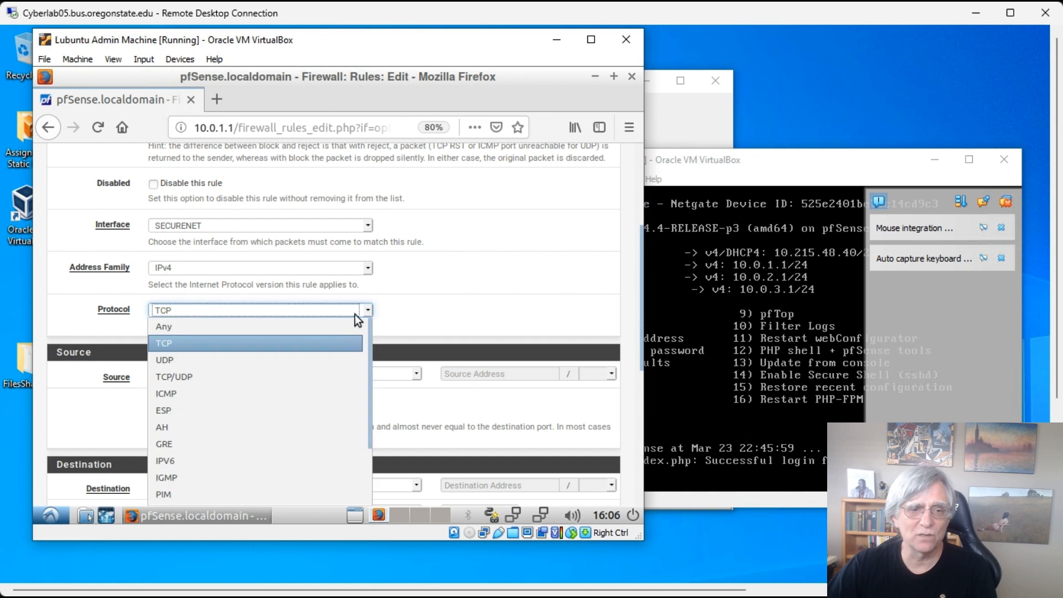
left_click(253, 325)
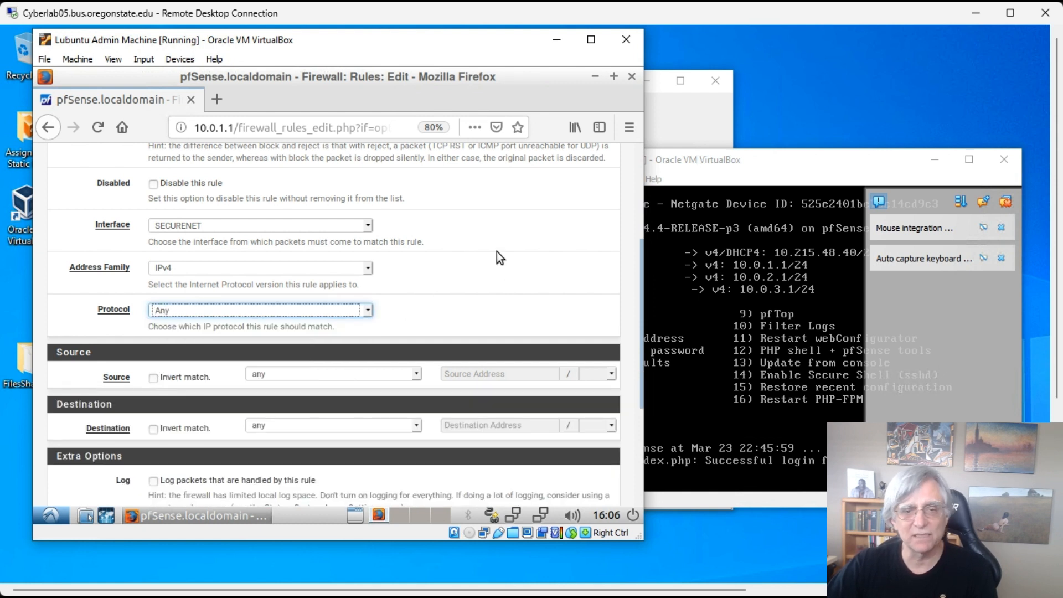
scroll(496, 252, "down", 1)
left_click(416, 337)
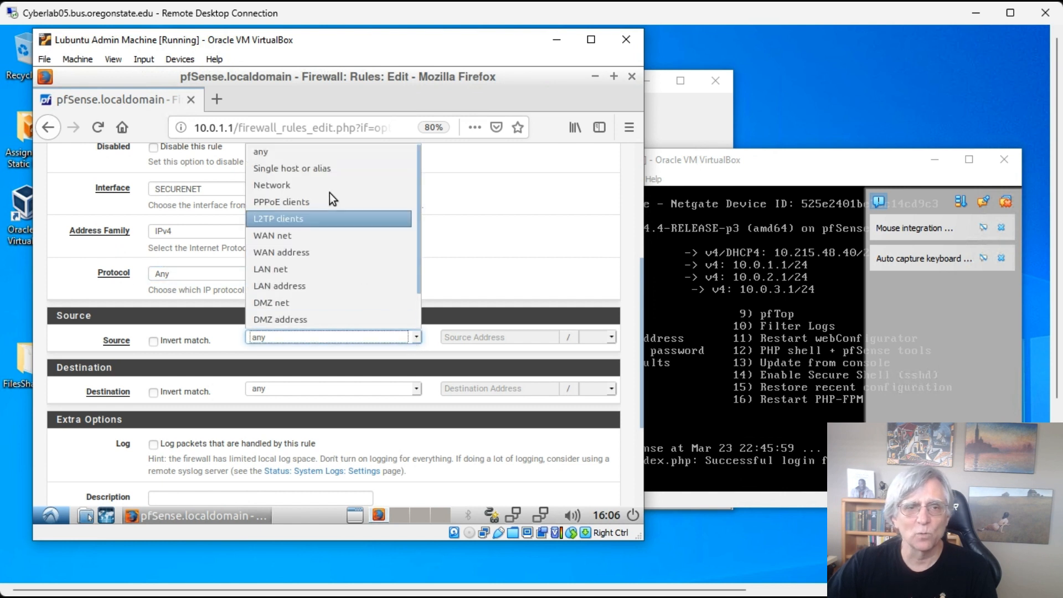
left_click(314, 168)
left_click(476, 336)
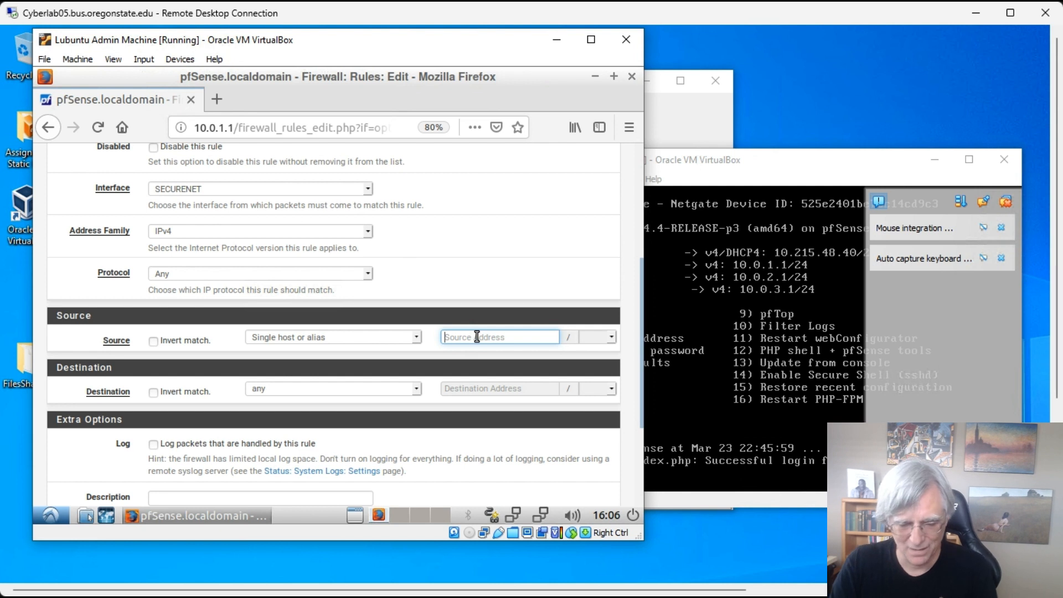
type("10.0.1.101")
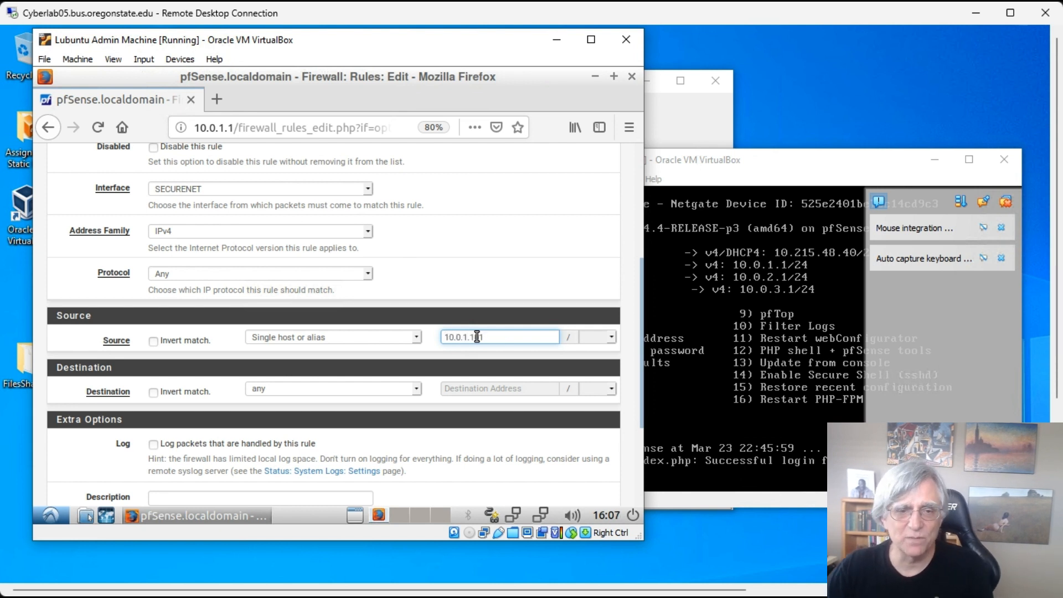
- Set destination to SECURENET net, describe it 'Allow Admin Access to the servers on SecureNet', and save
left_click(419, 389)
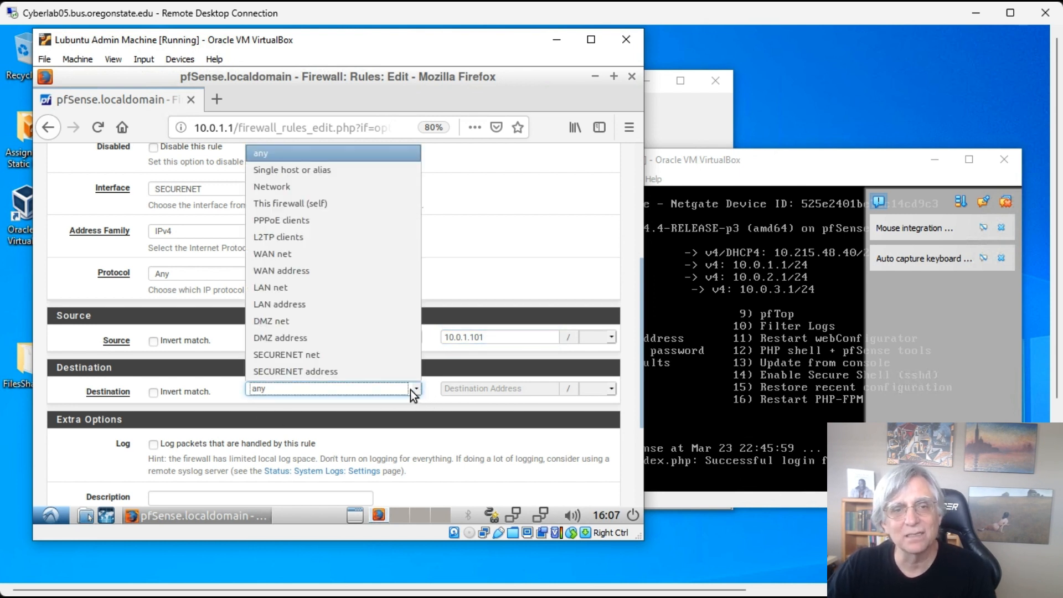
left_click(321, 357)
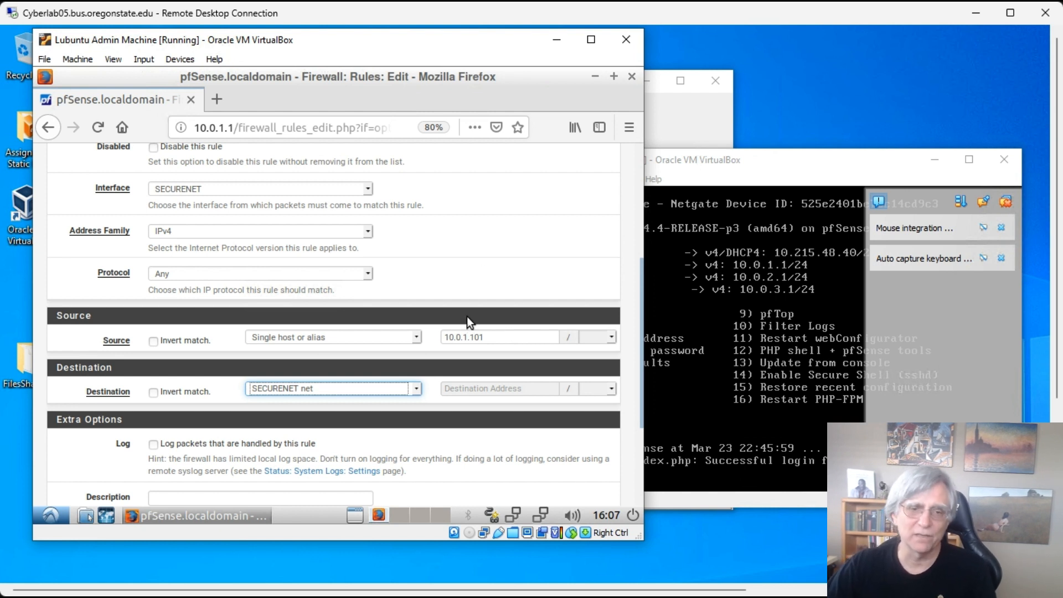
scroll(467, 318, "down", 3)
scroll(467, 320, "down", 1)
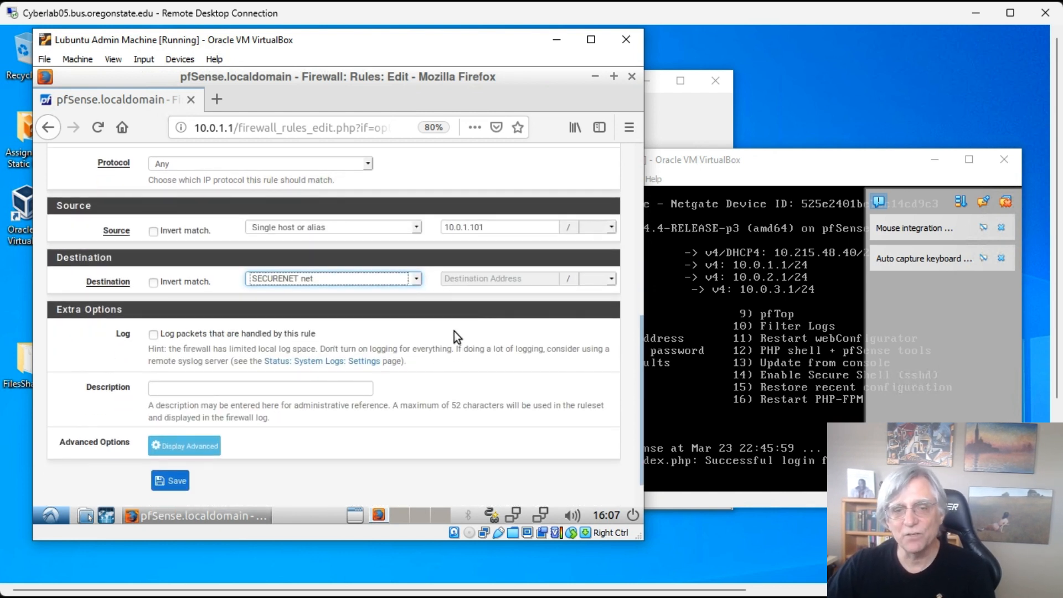
left_click(277, 388)
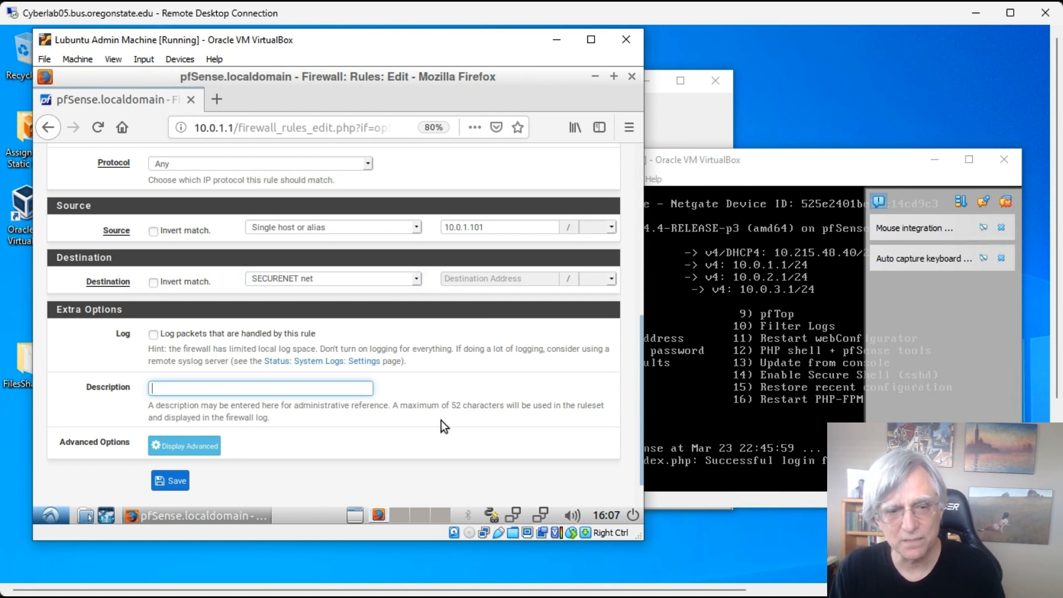
type("Allow")
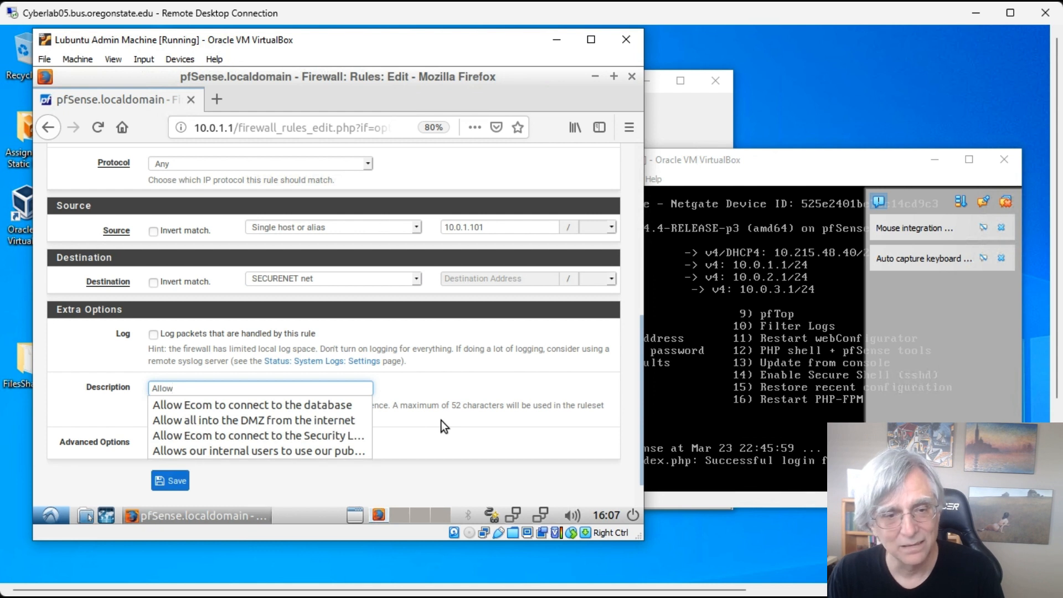
type(" Admin Ac")
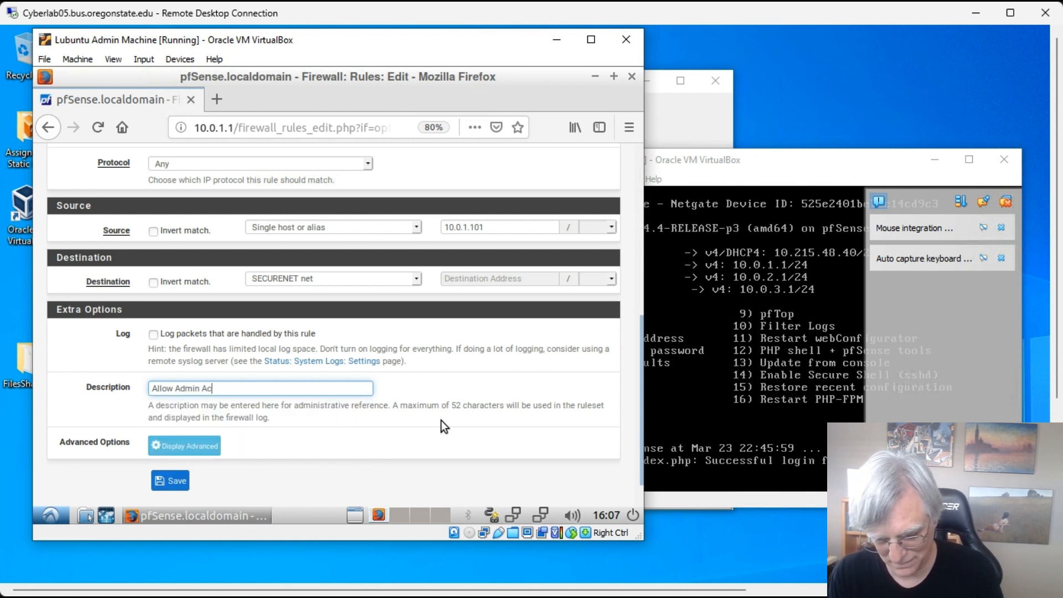
type("cess to th")
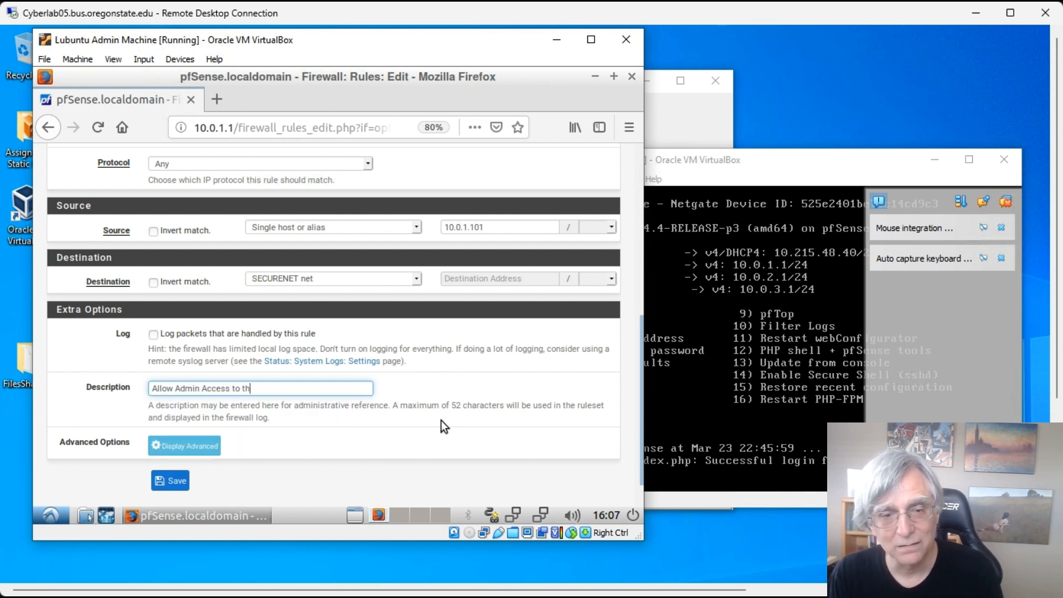
type("e servers")
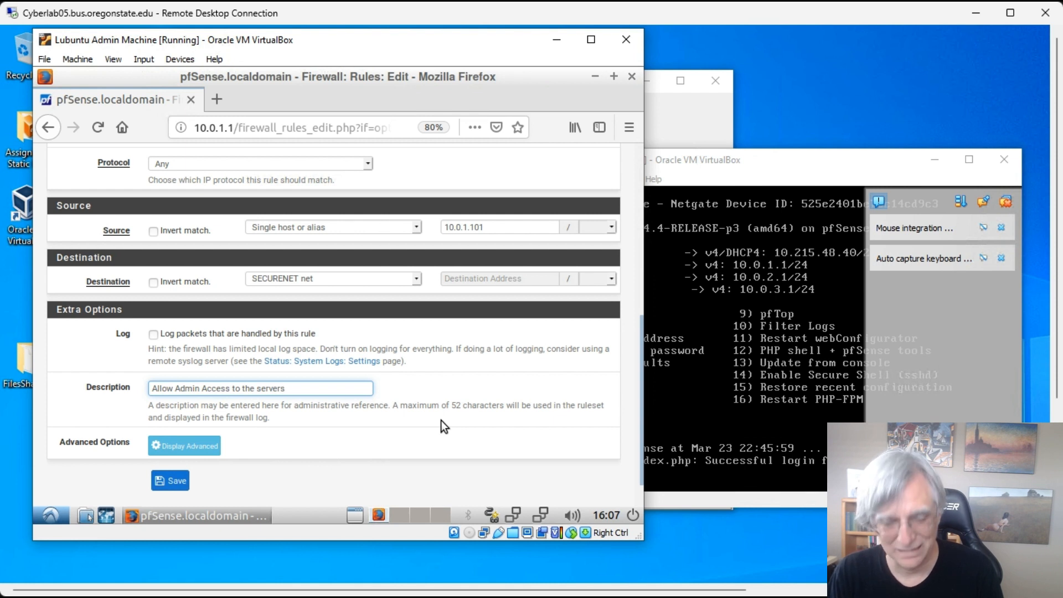
type(" in")
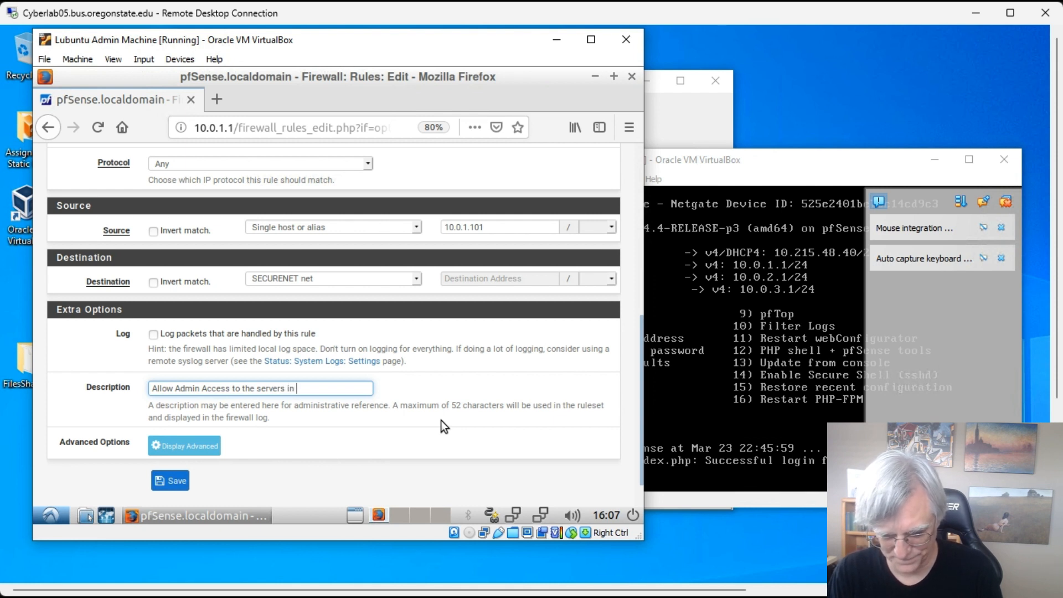
key("BackSpace")
key("BackSpace")
key("BackSpace")
type("on ")
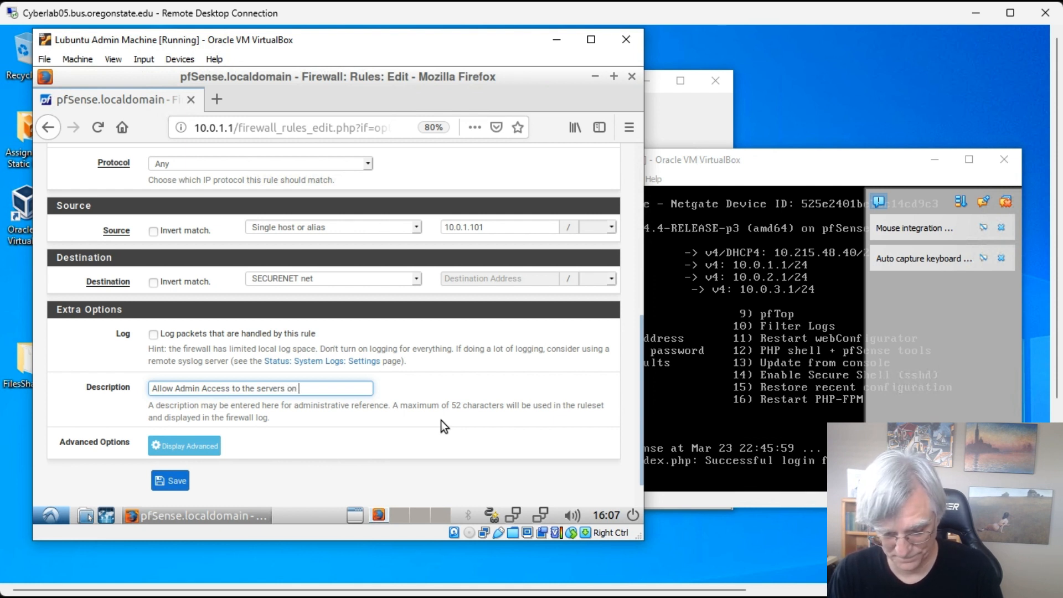
type("SecureNet")
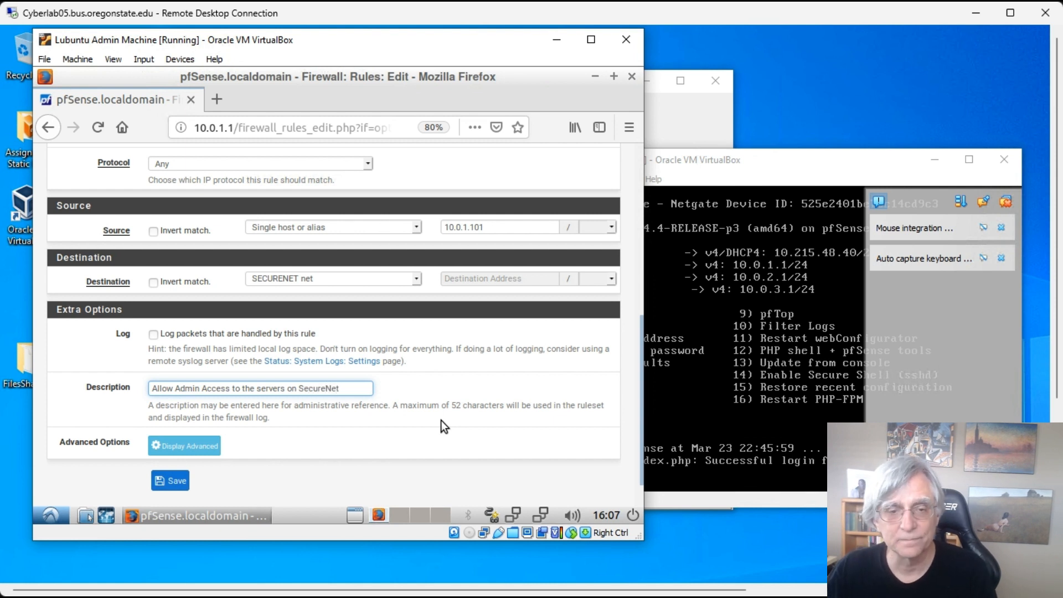
left_click(175, 481)
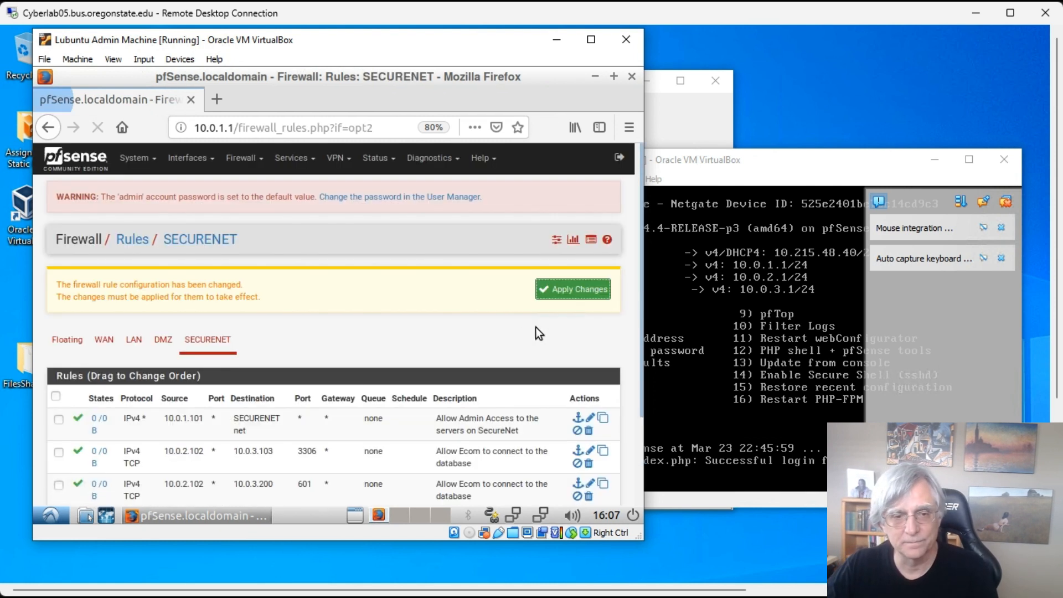
- Apply the SECURENET changes and confirm the success message for the admin and Ecom rules
left_click(576, 294)
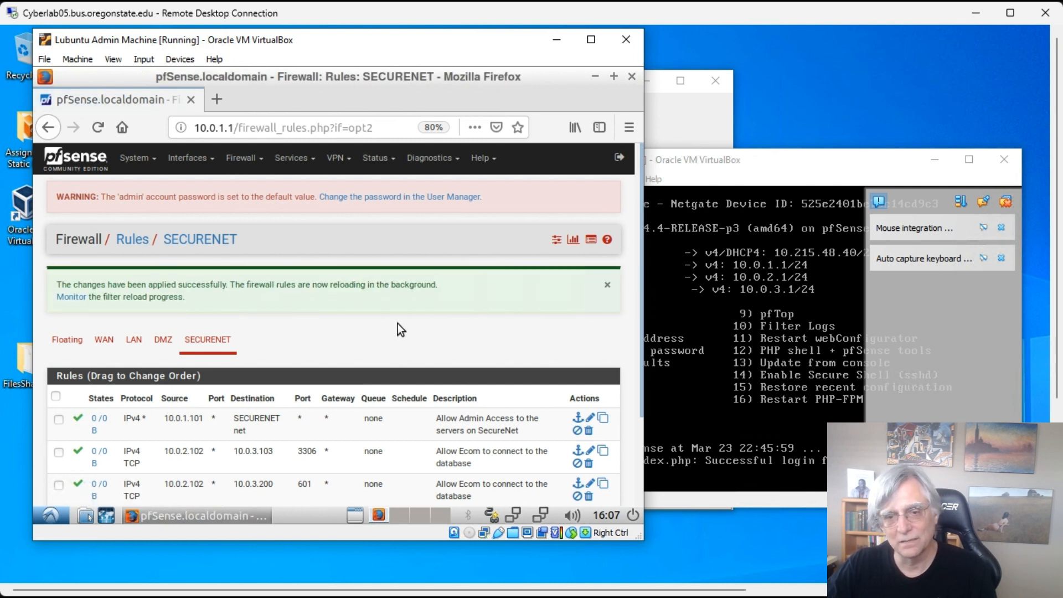
scroll(397, 323, "down", 2)
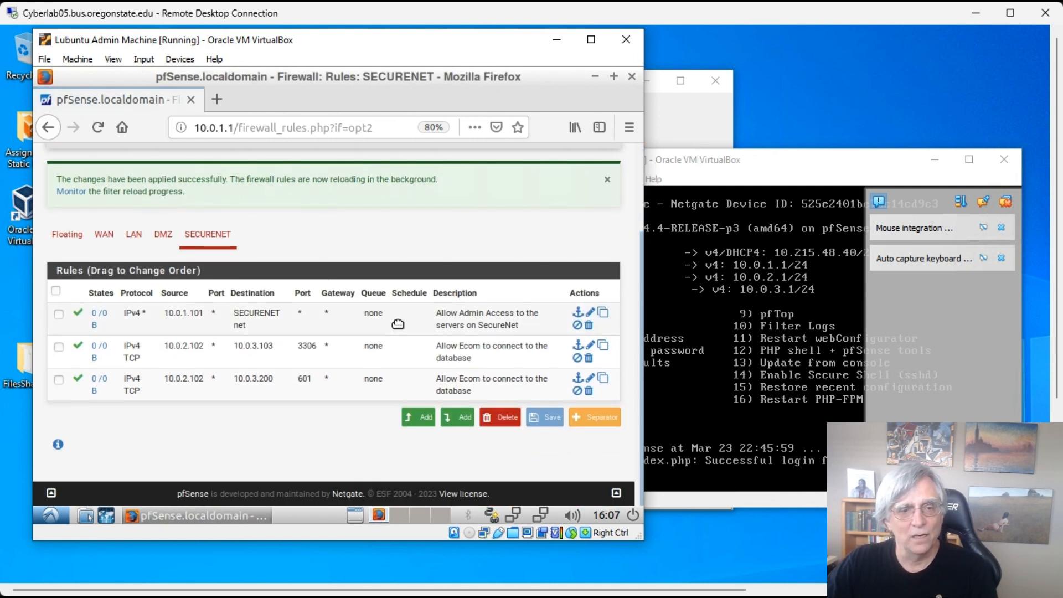